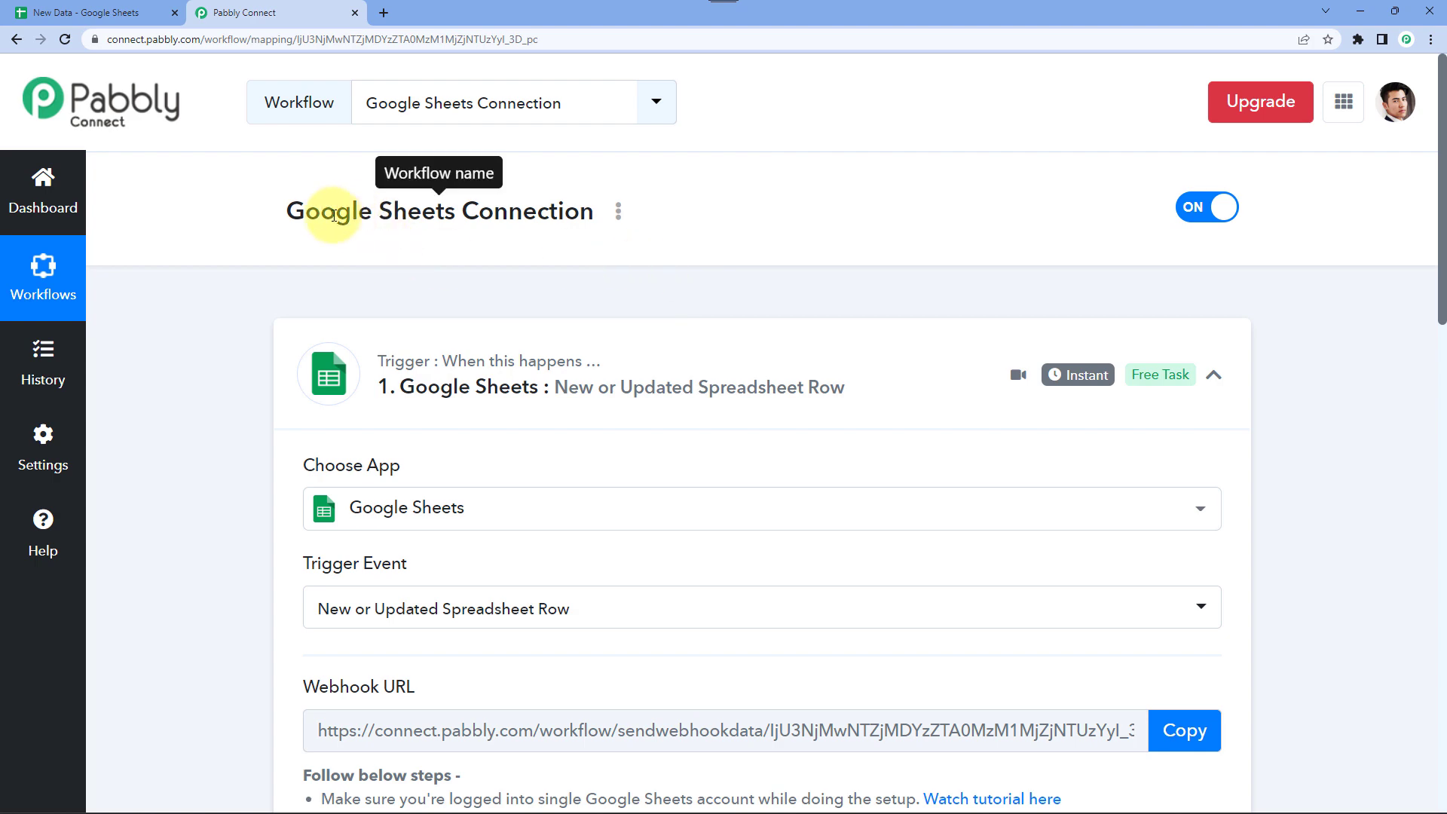
Step: Scroll to the trigger step's Webhook URL field and copy the webhook URL
left_click_drag(334, 216, 539, 210)
left_click(517, 258)
scroll(290, 287, "down", 1)
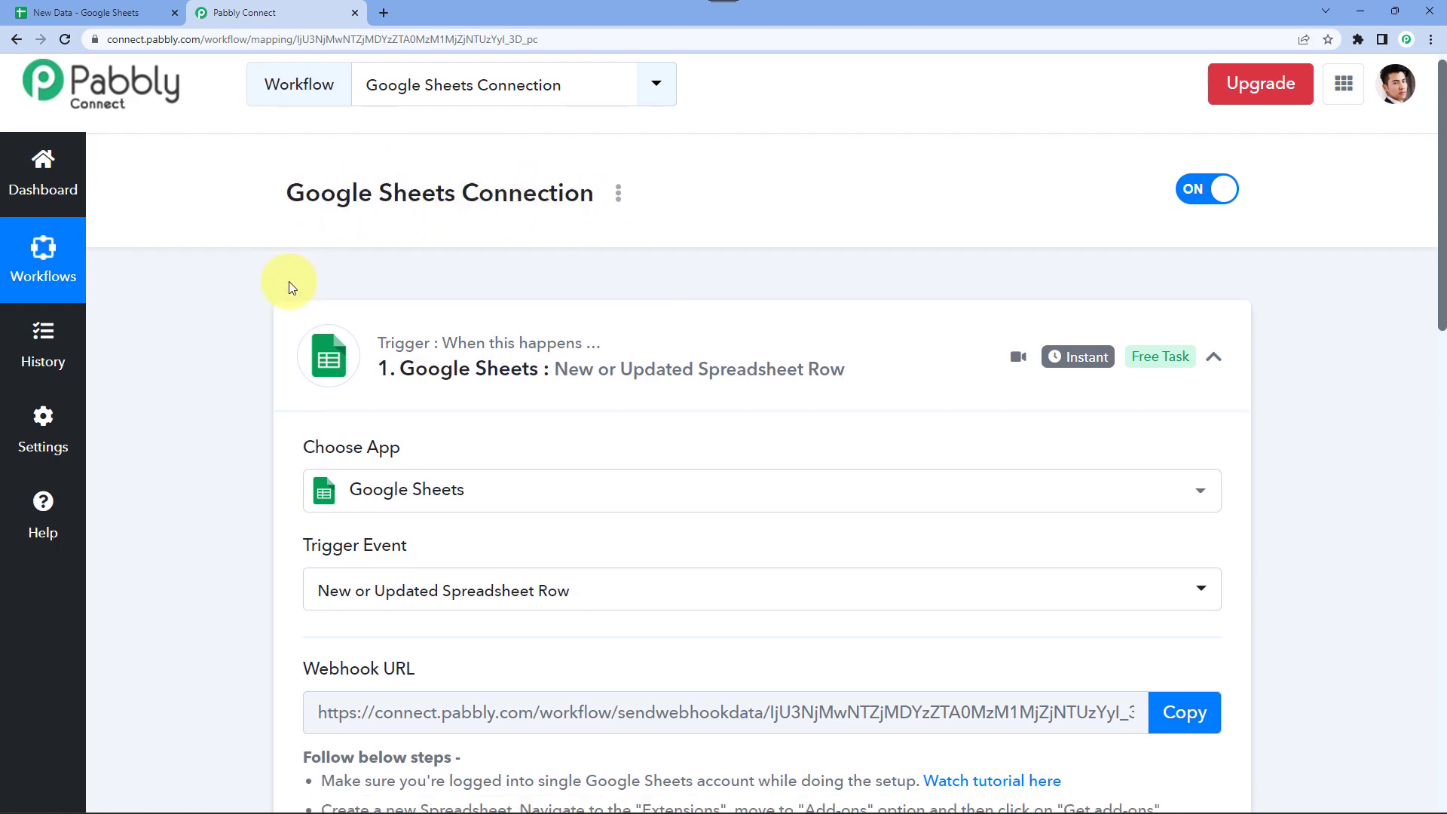
scroll(290, 287, "down", 2)
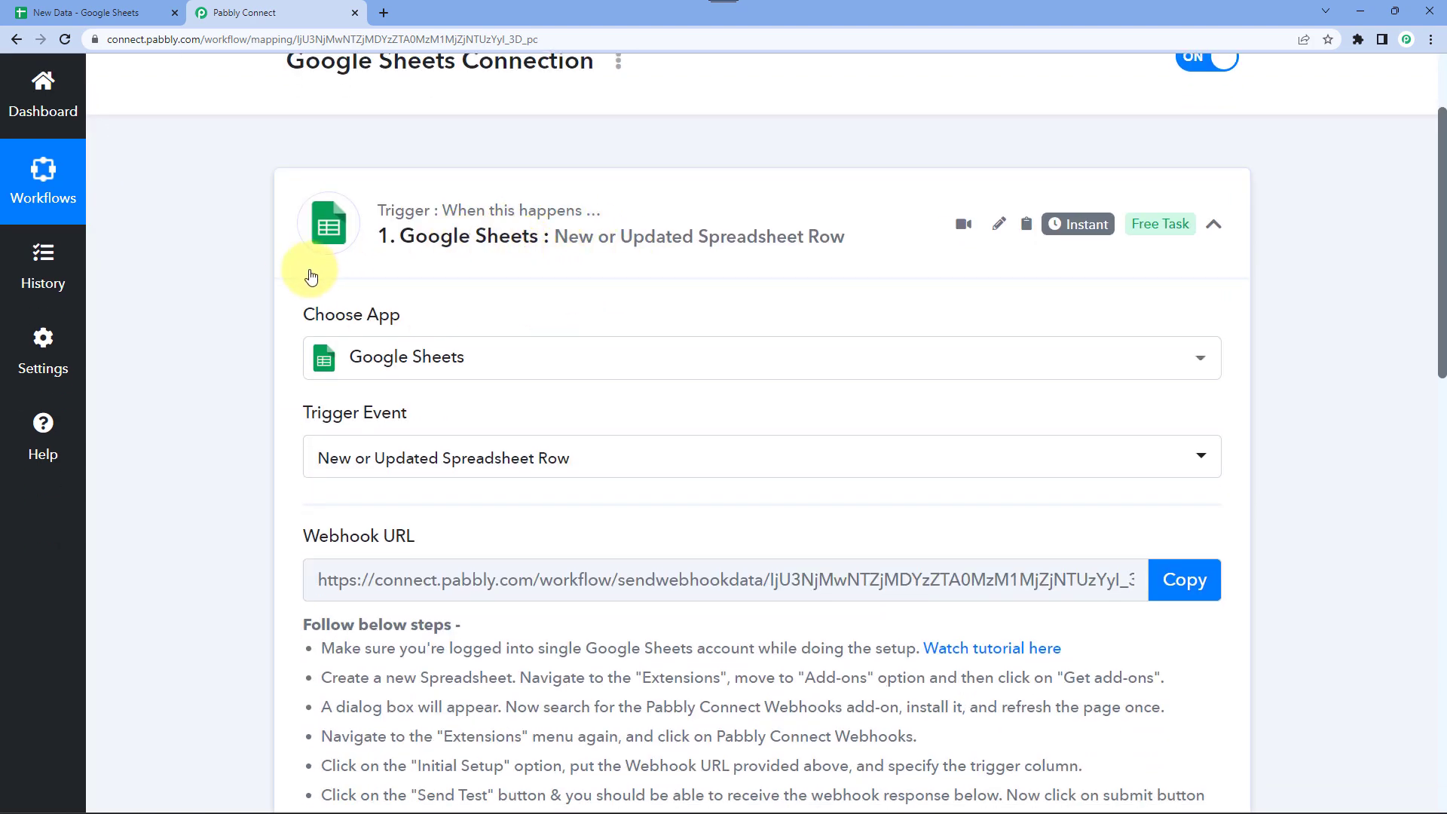
scroll(210, 274, "down", 2)
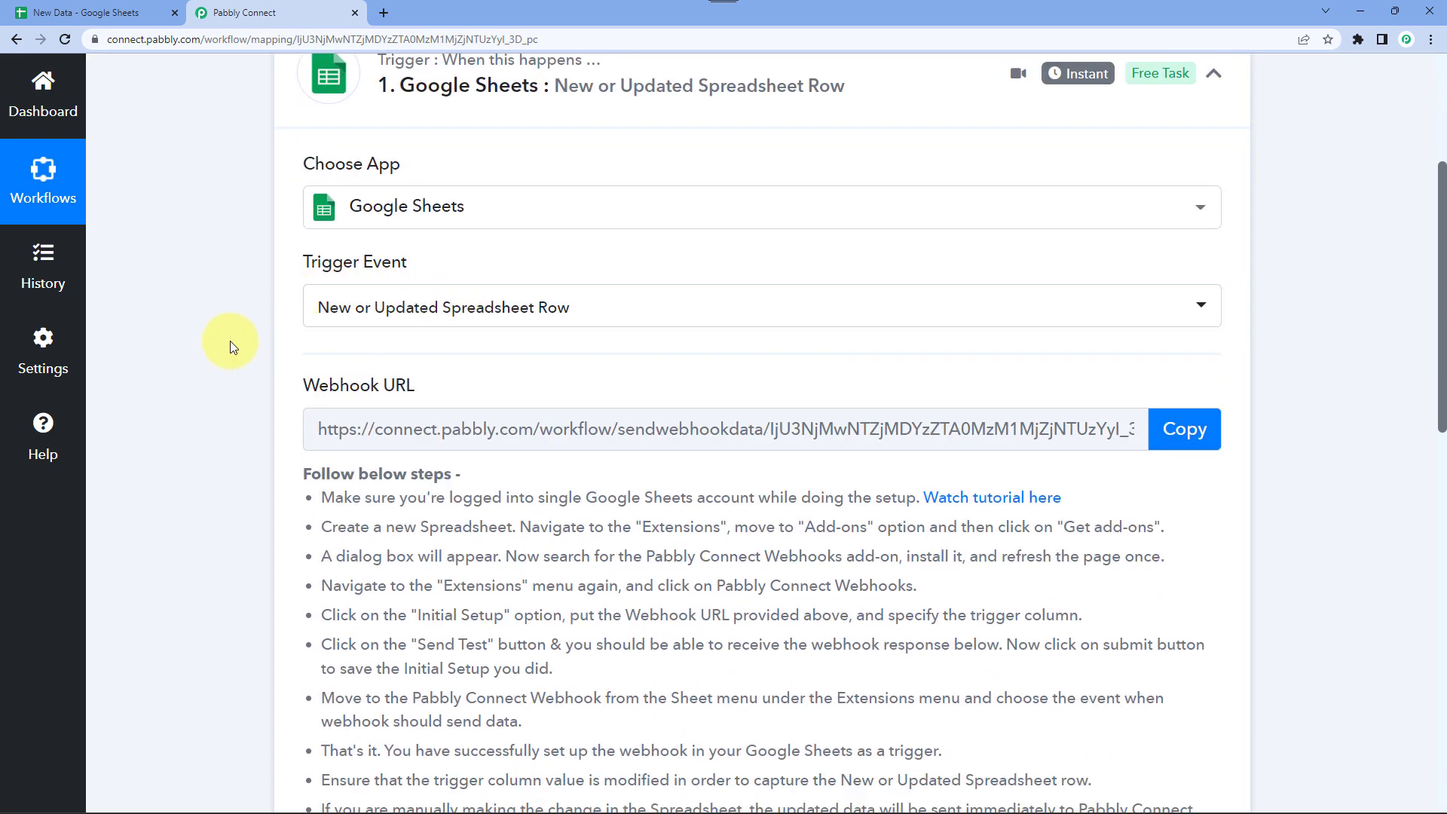
scroll(224, 340, "down", 2)
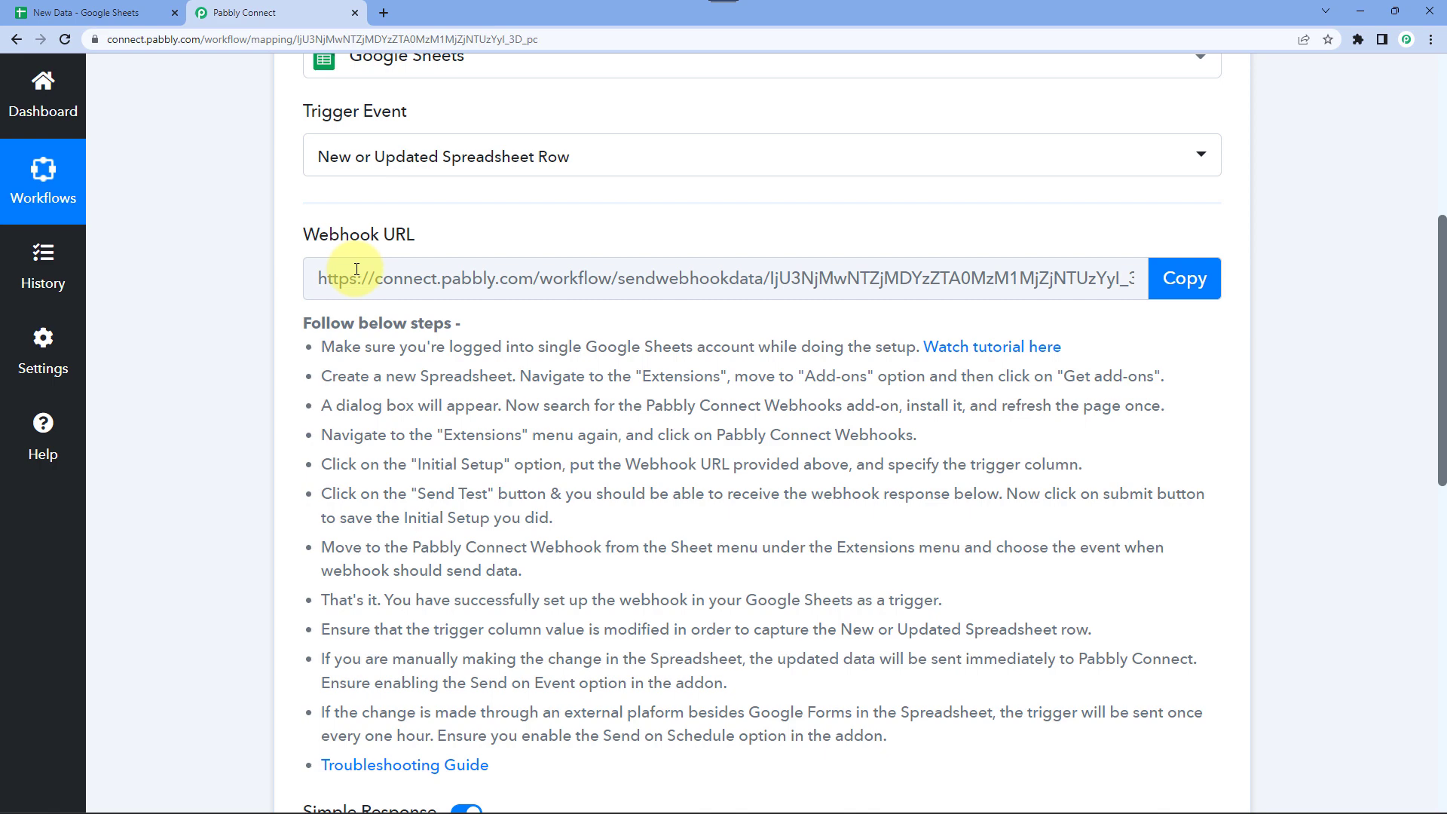
left_click(1183, 278)
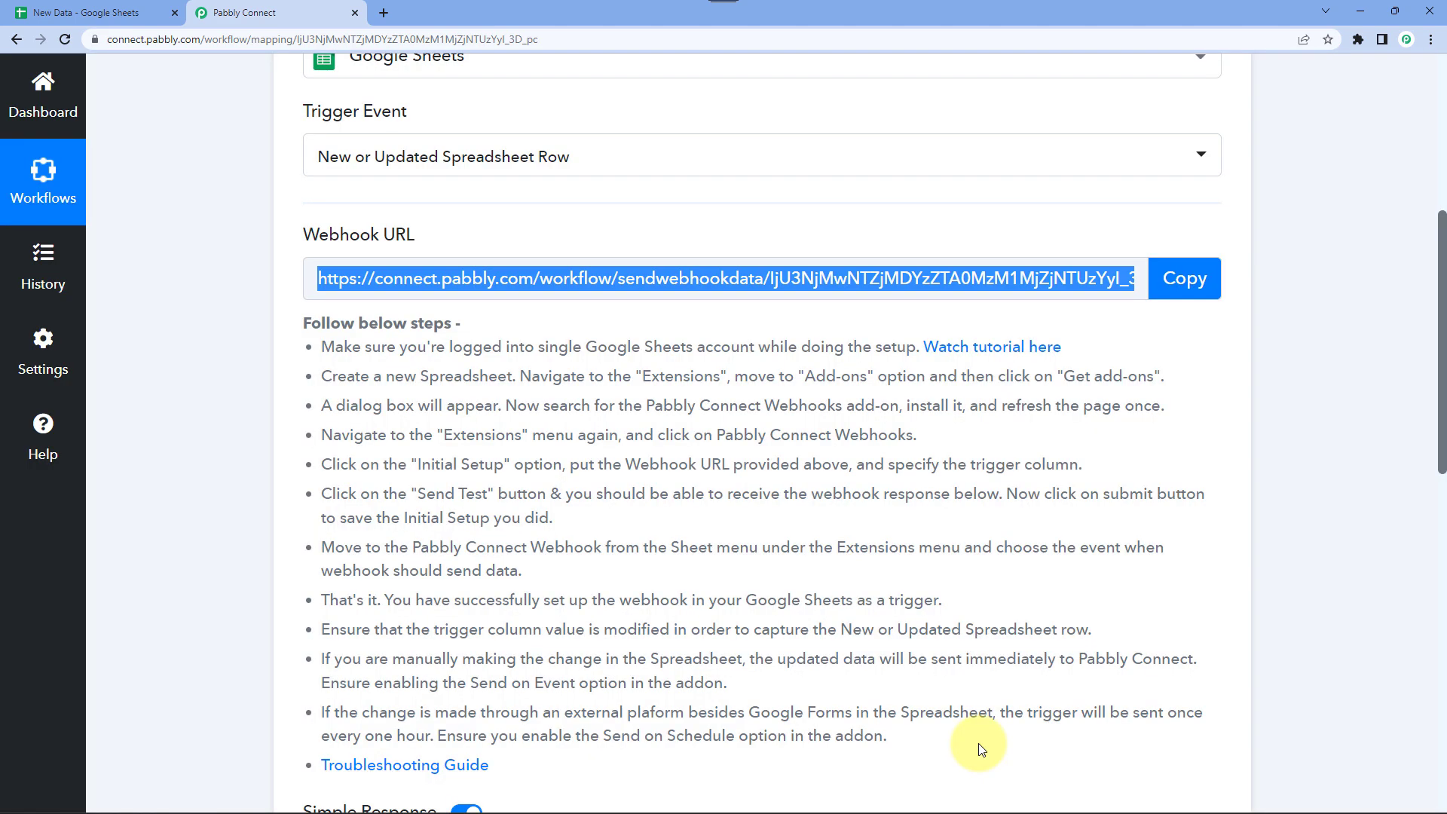
left_click_drag(889, 735, 324, 348)
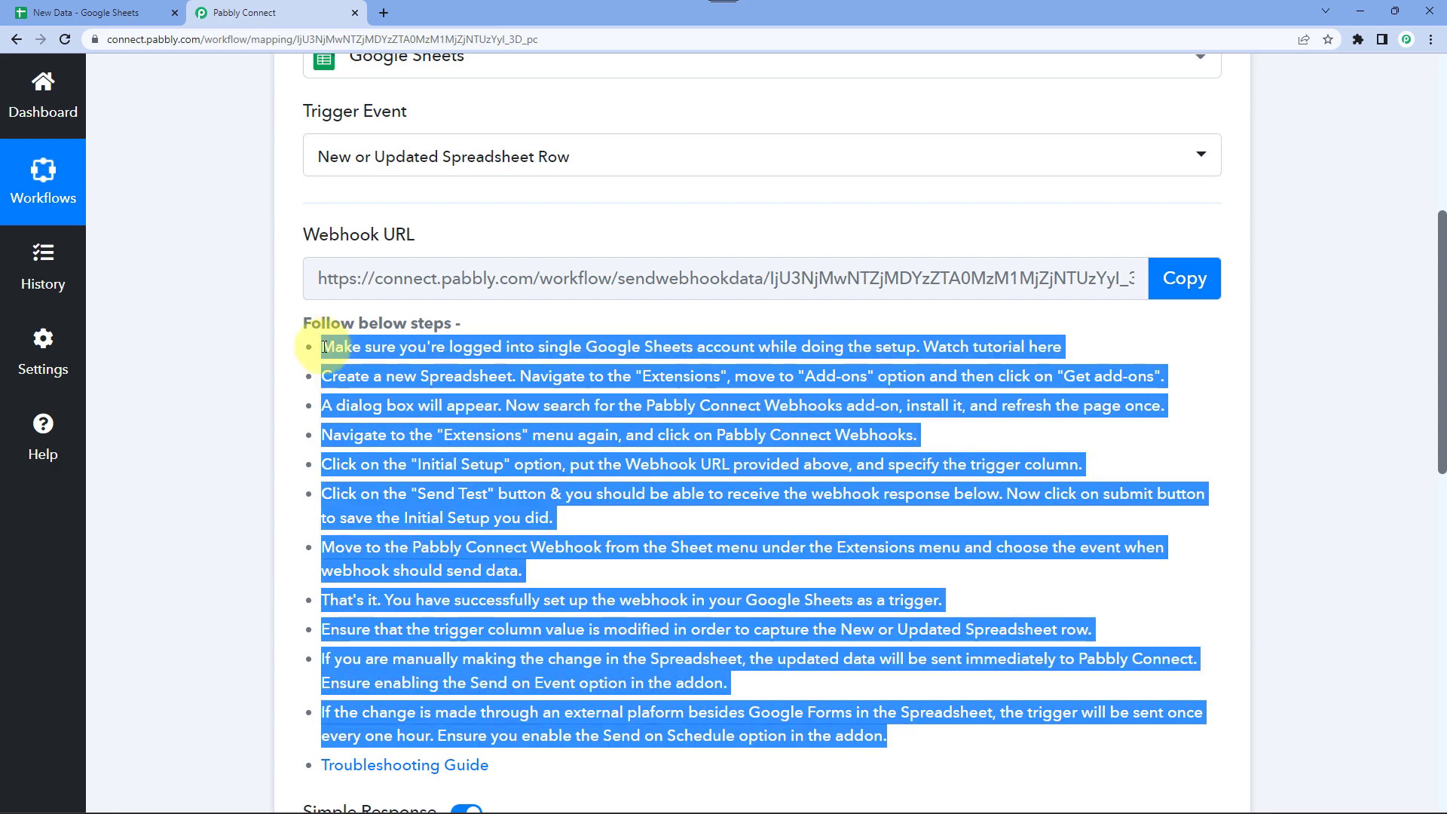
left_click(251, 319)
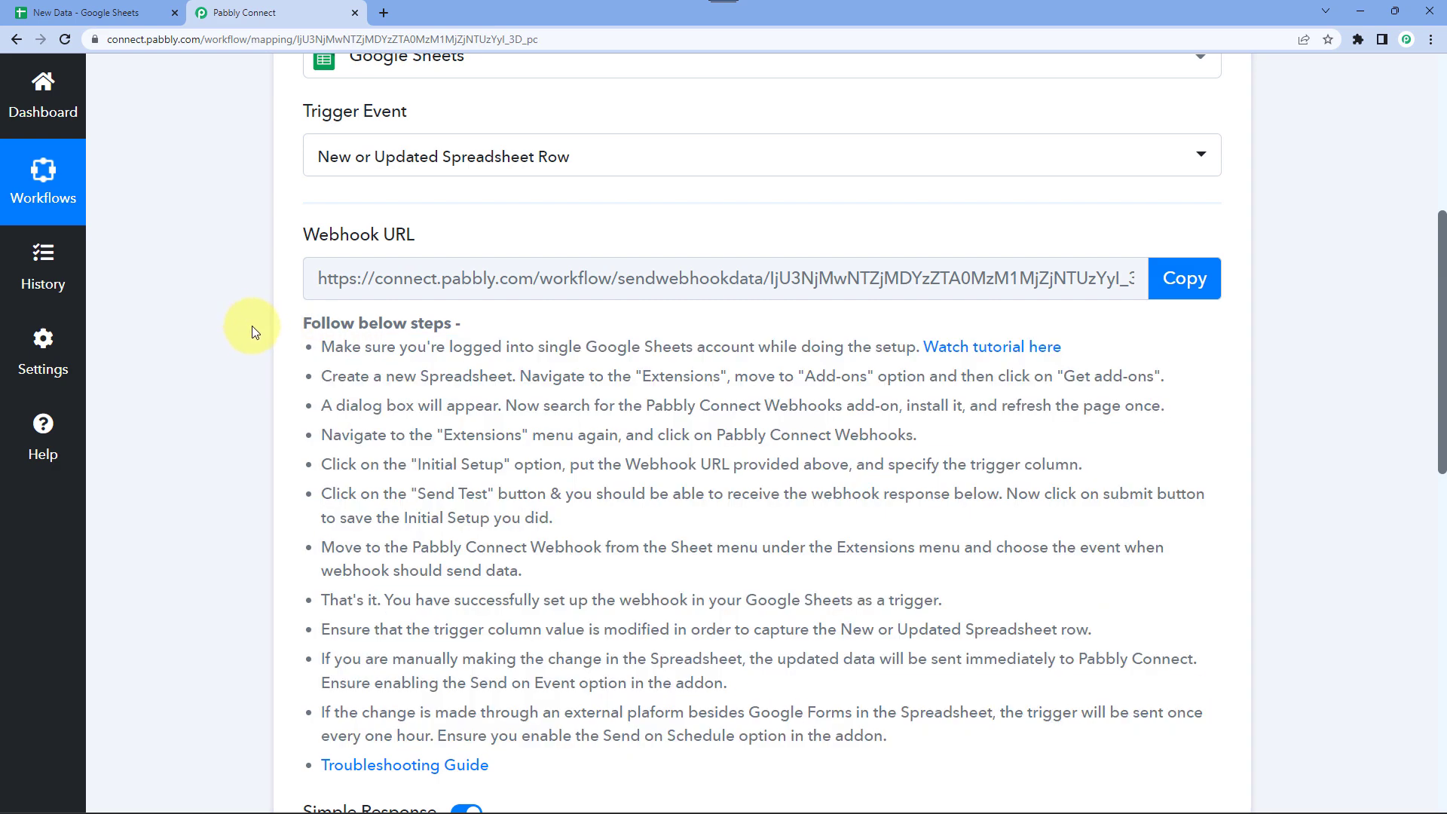
Step: Switch to the New Data spreadsheet and briefly check its Extensions menu
left_click(89, 18)
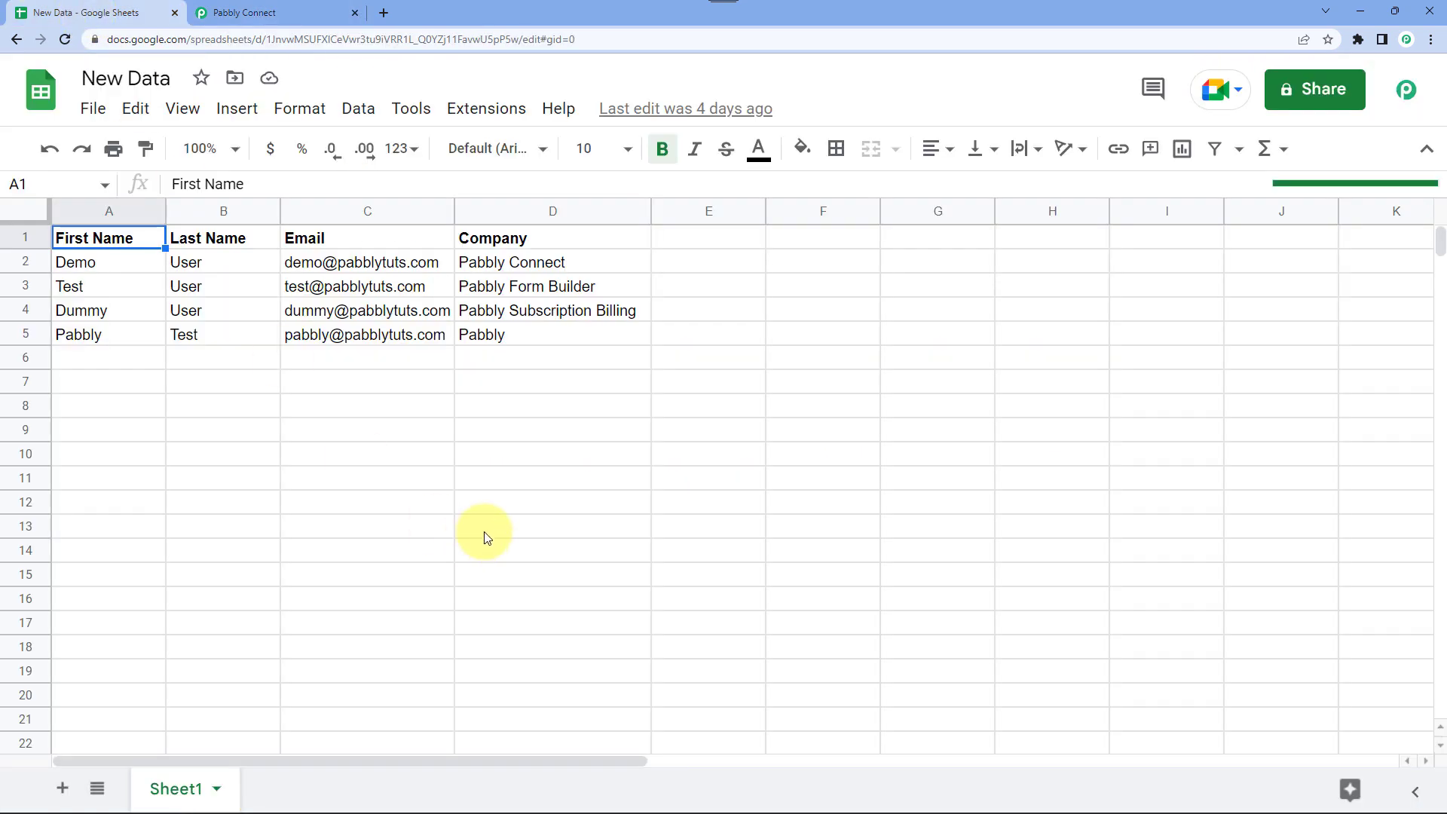
left_click(525, 503)
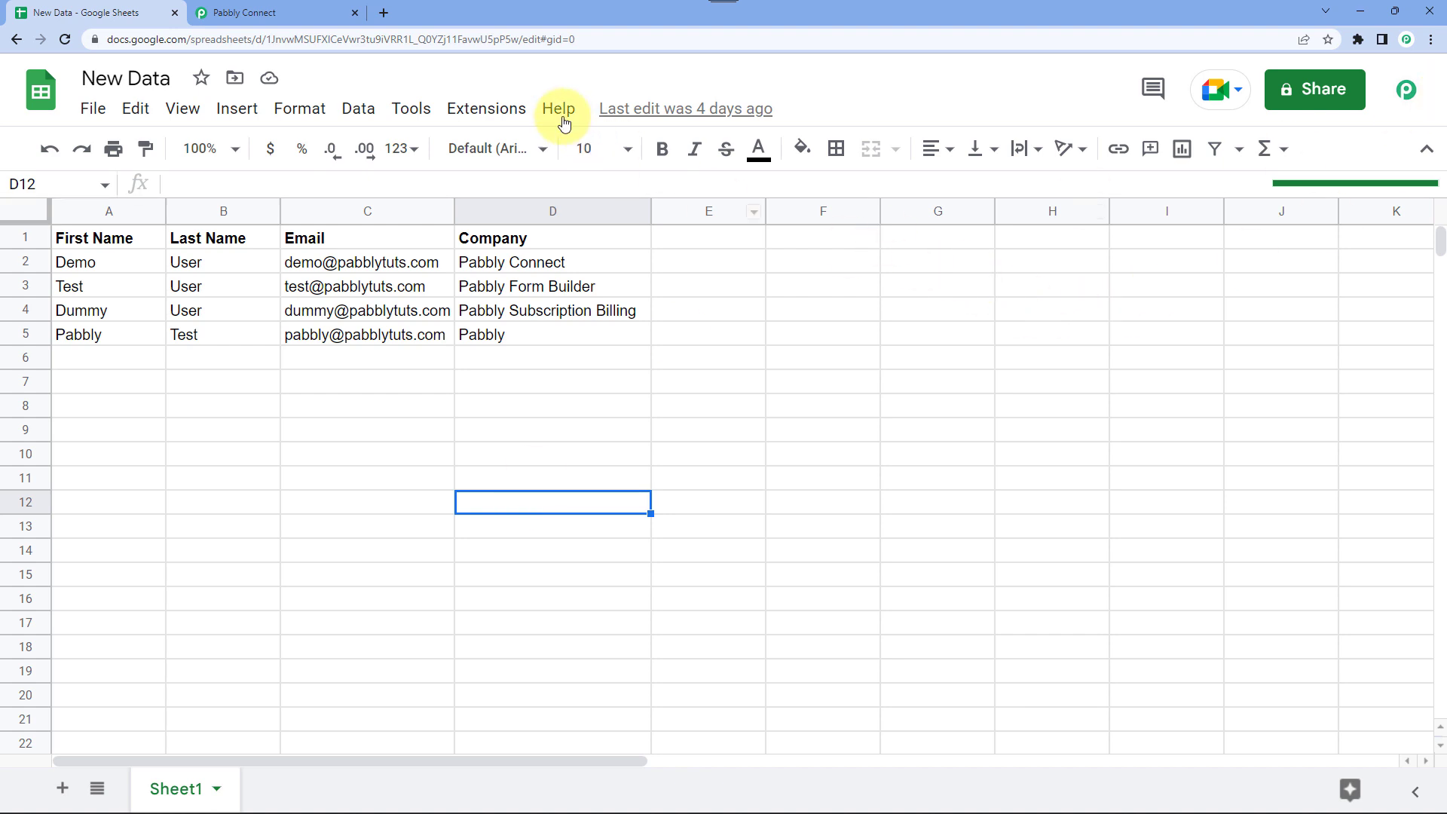
left_click(486, 108)
left_click(1038, 391)
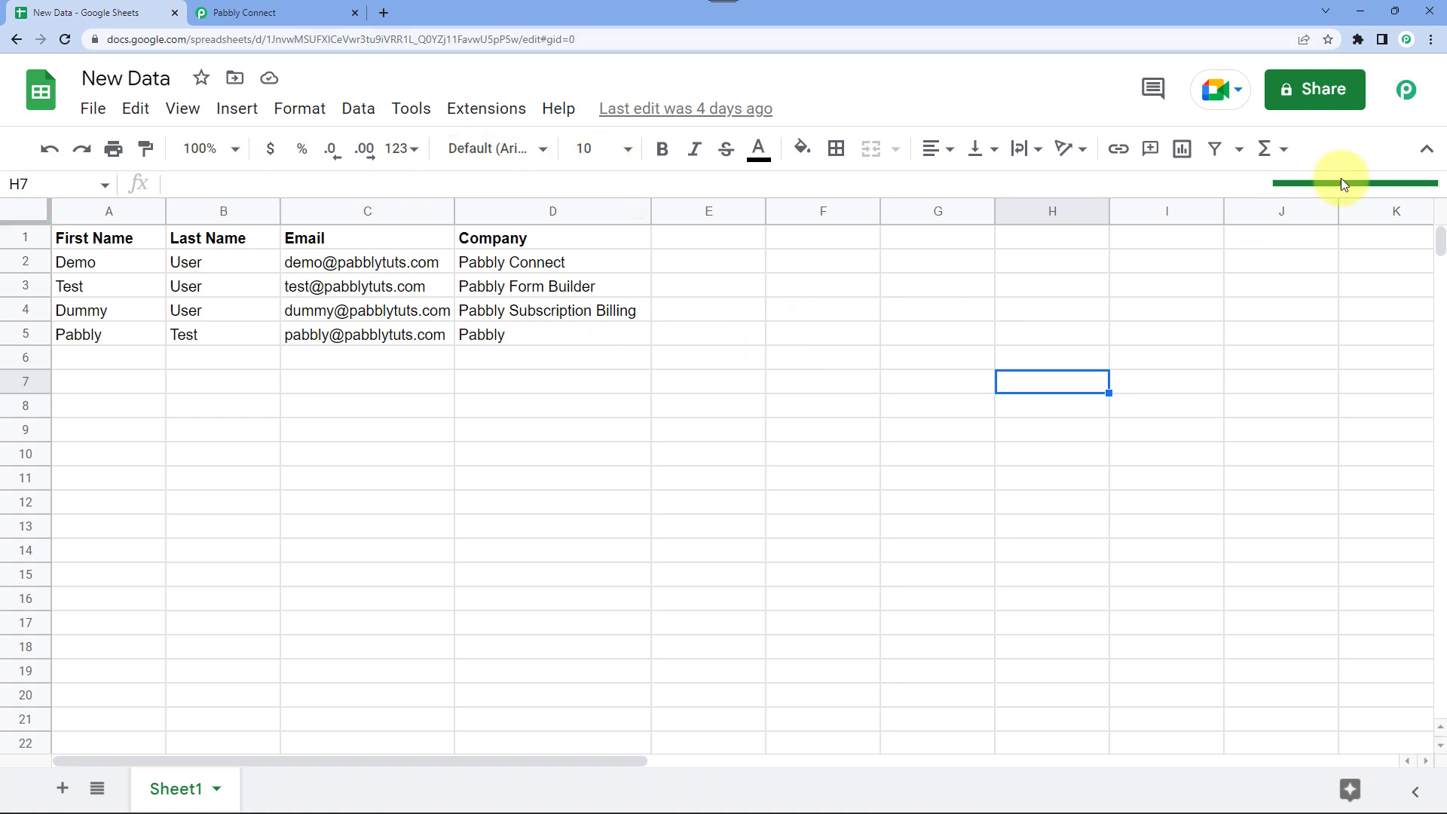
left_click(1429, 39)
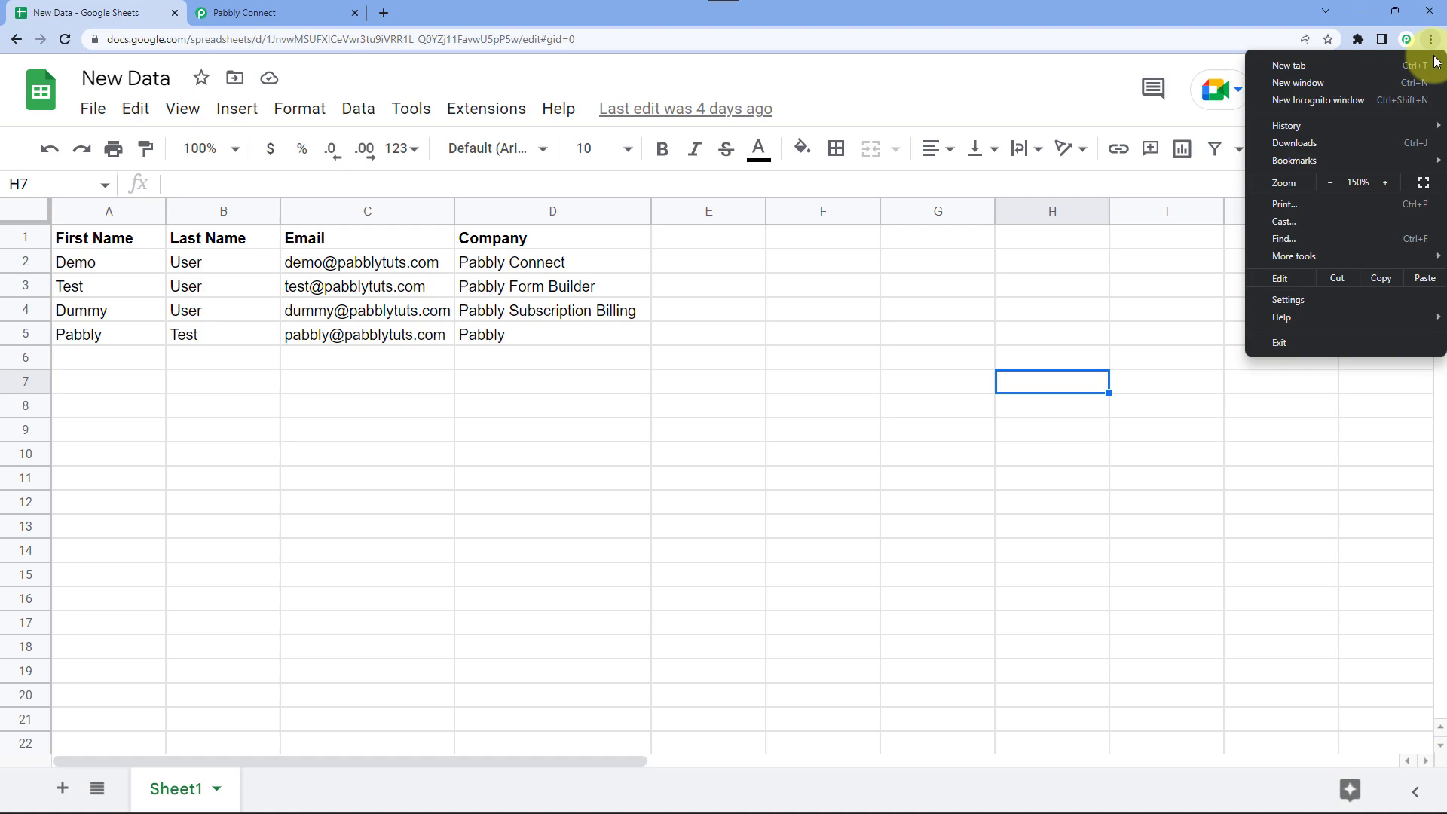
left_click(1311, 99)
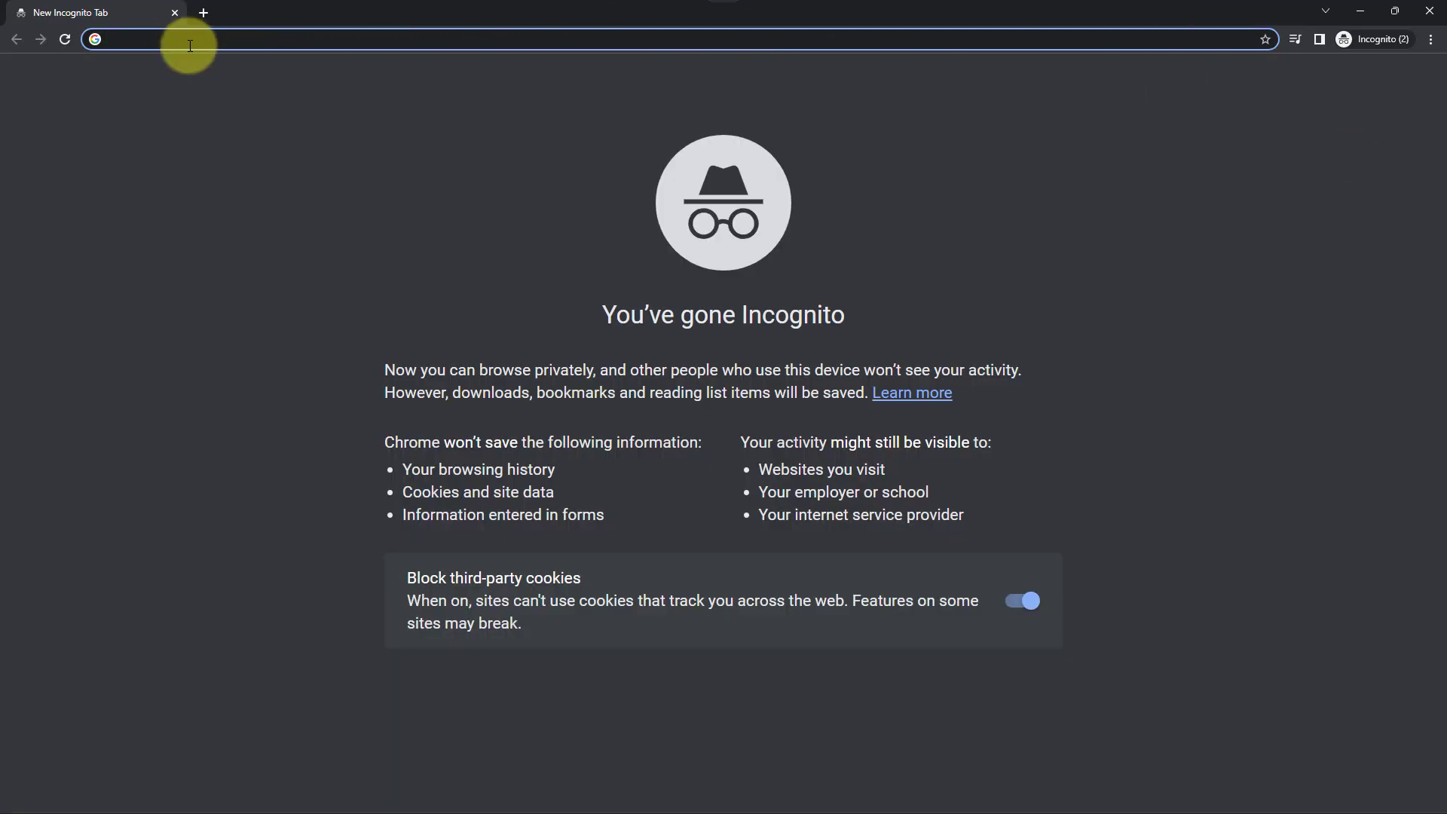
left_click(1430, 11)
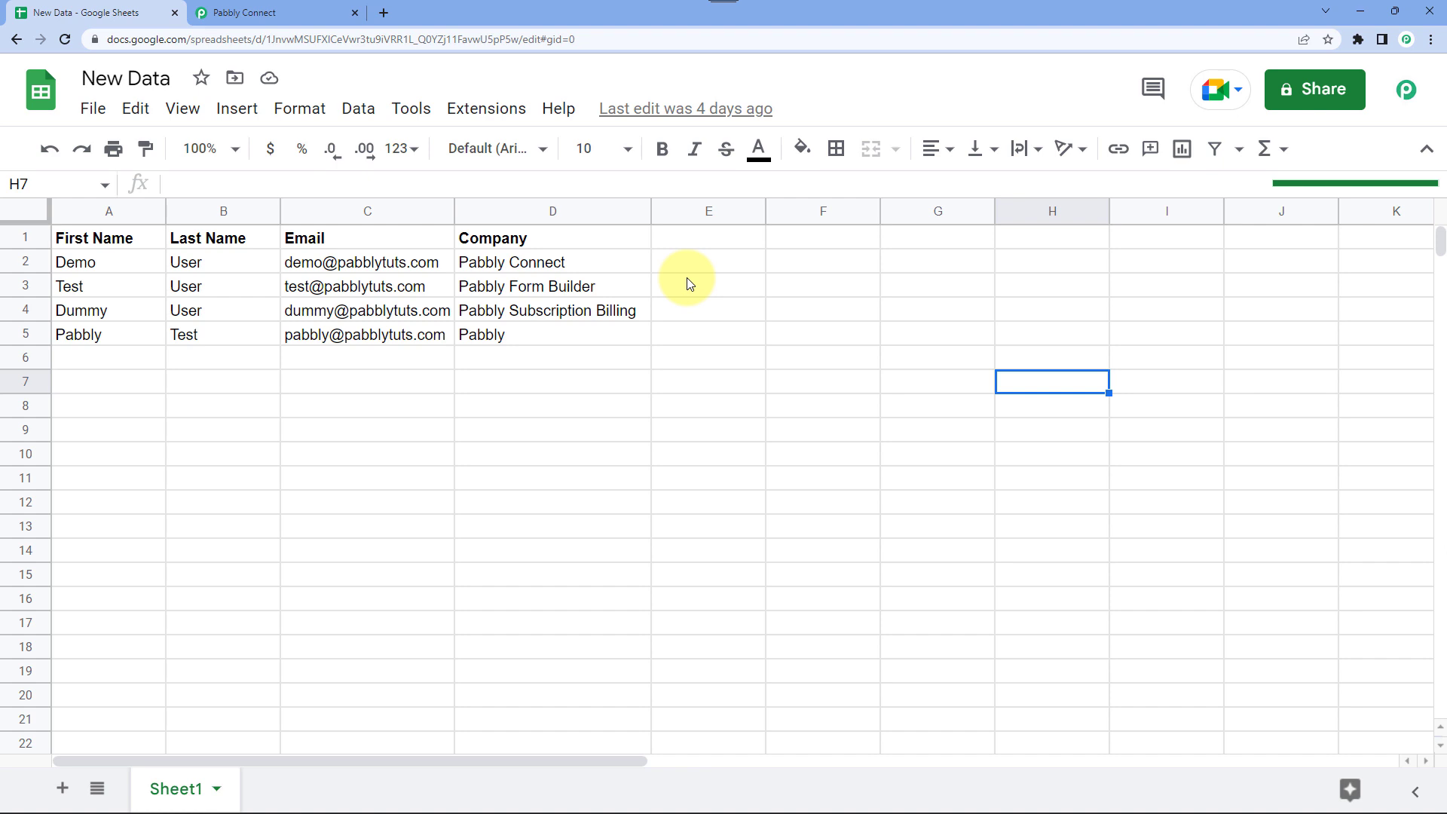
Step: Open the Pabbly Connect Webhooks Initial Setup and clear the Webhook URL and trigger column D
left_click(459, 111)
mouse_move(579, 405)
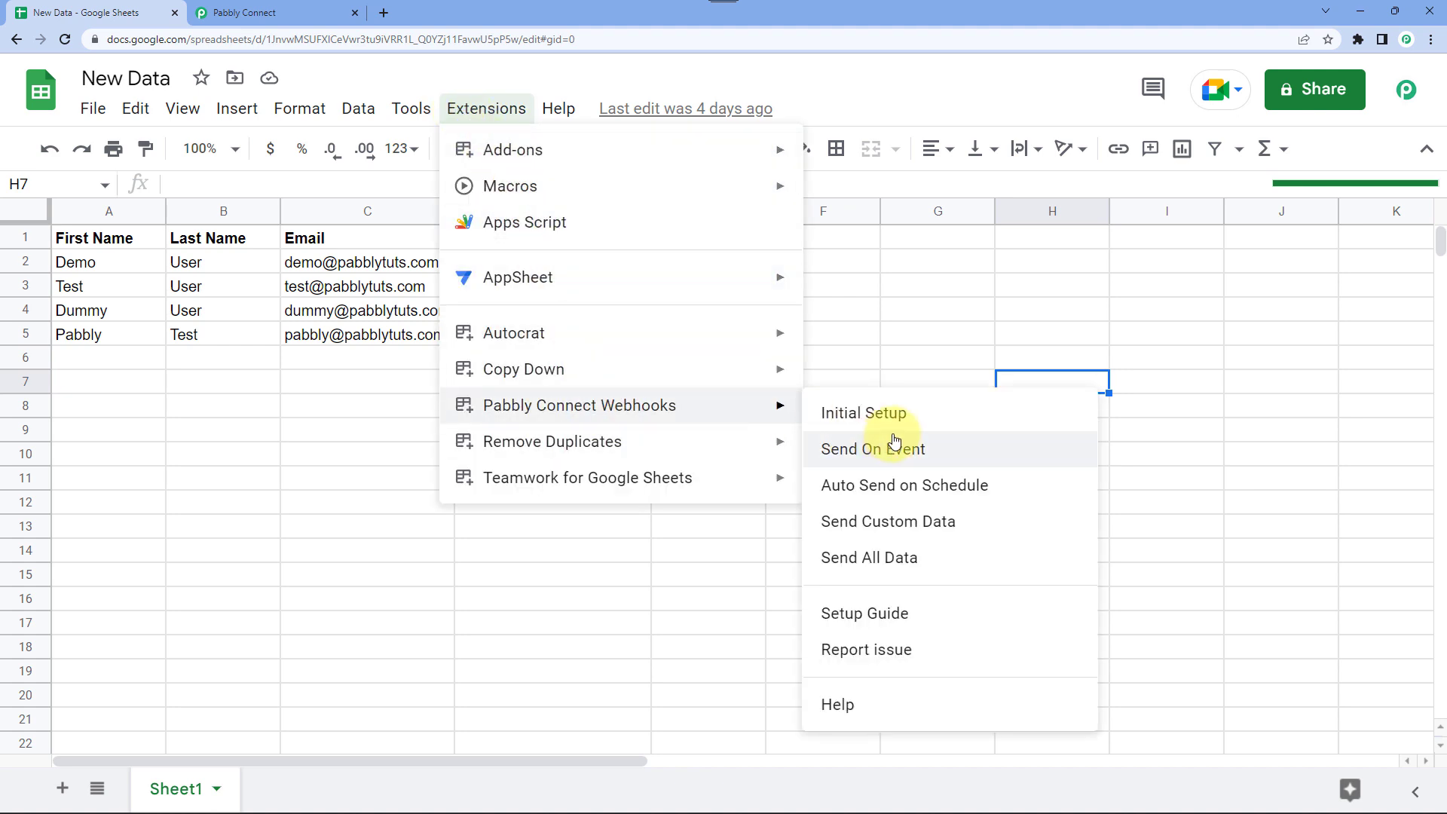
left_click(895, 413)
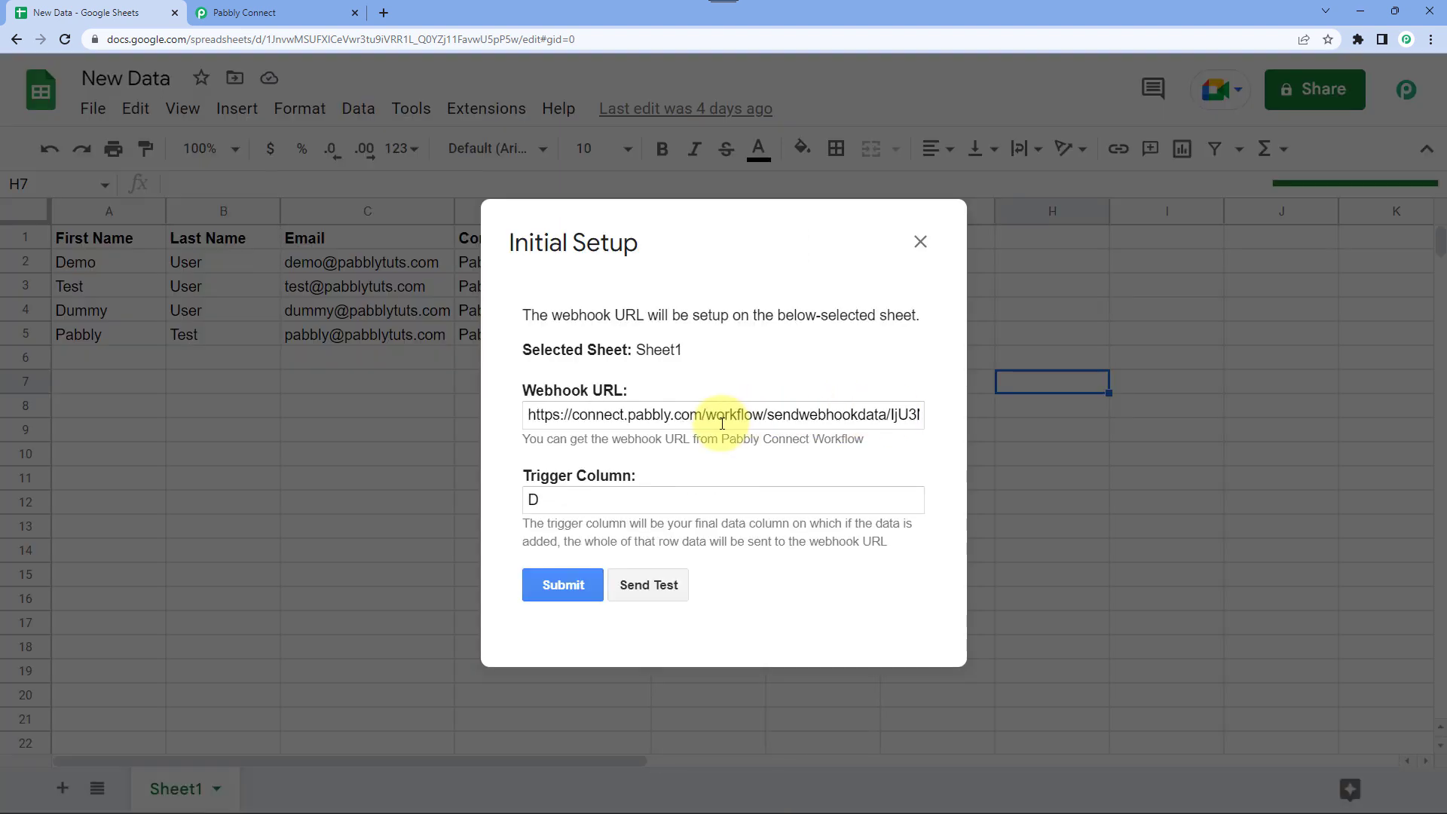
triple_click(722, 416)
key("BackSpace")
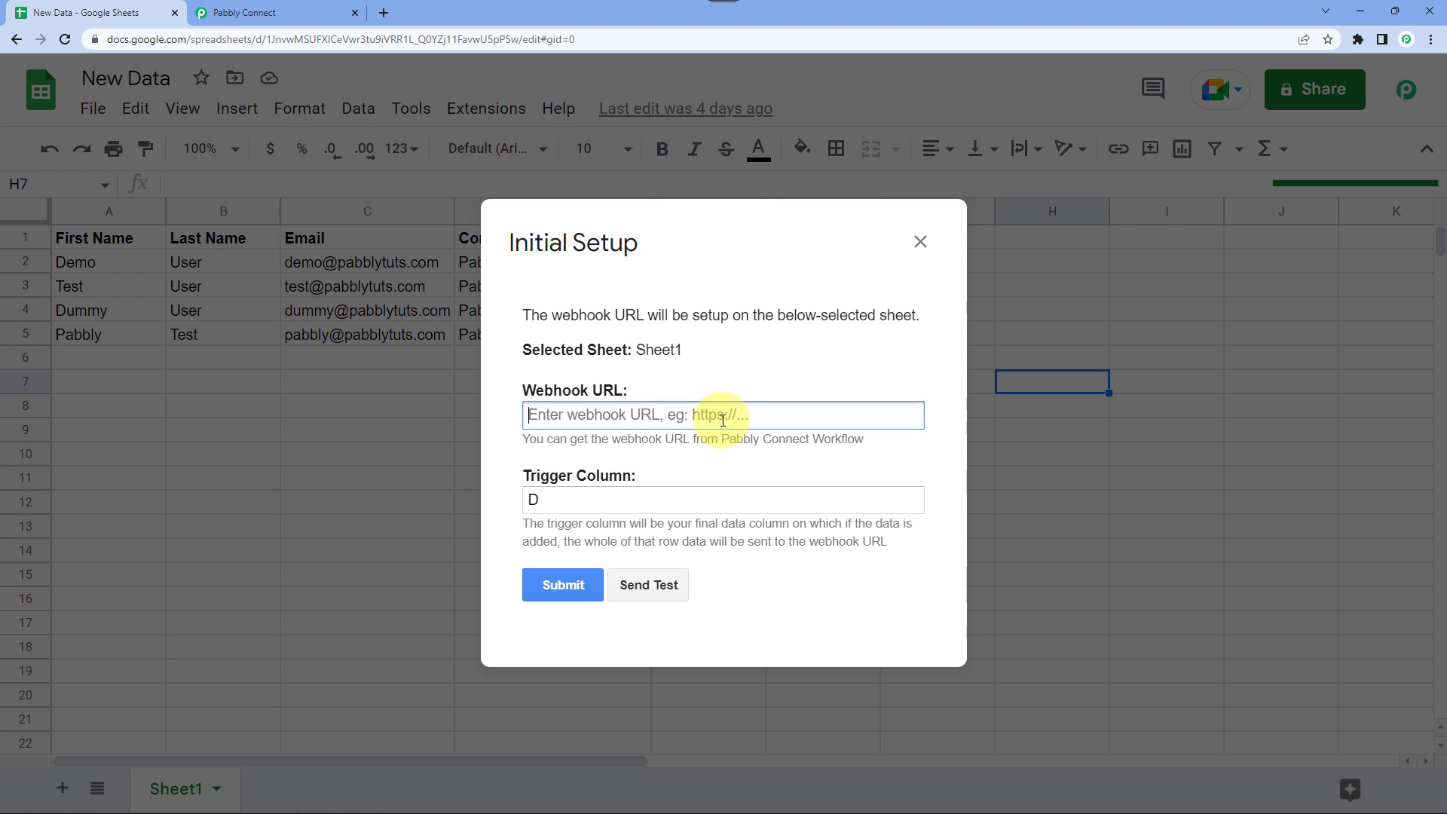
left_click_drag(540, 500, 482, 498)
key("BackSpace")
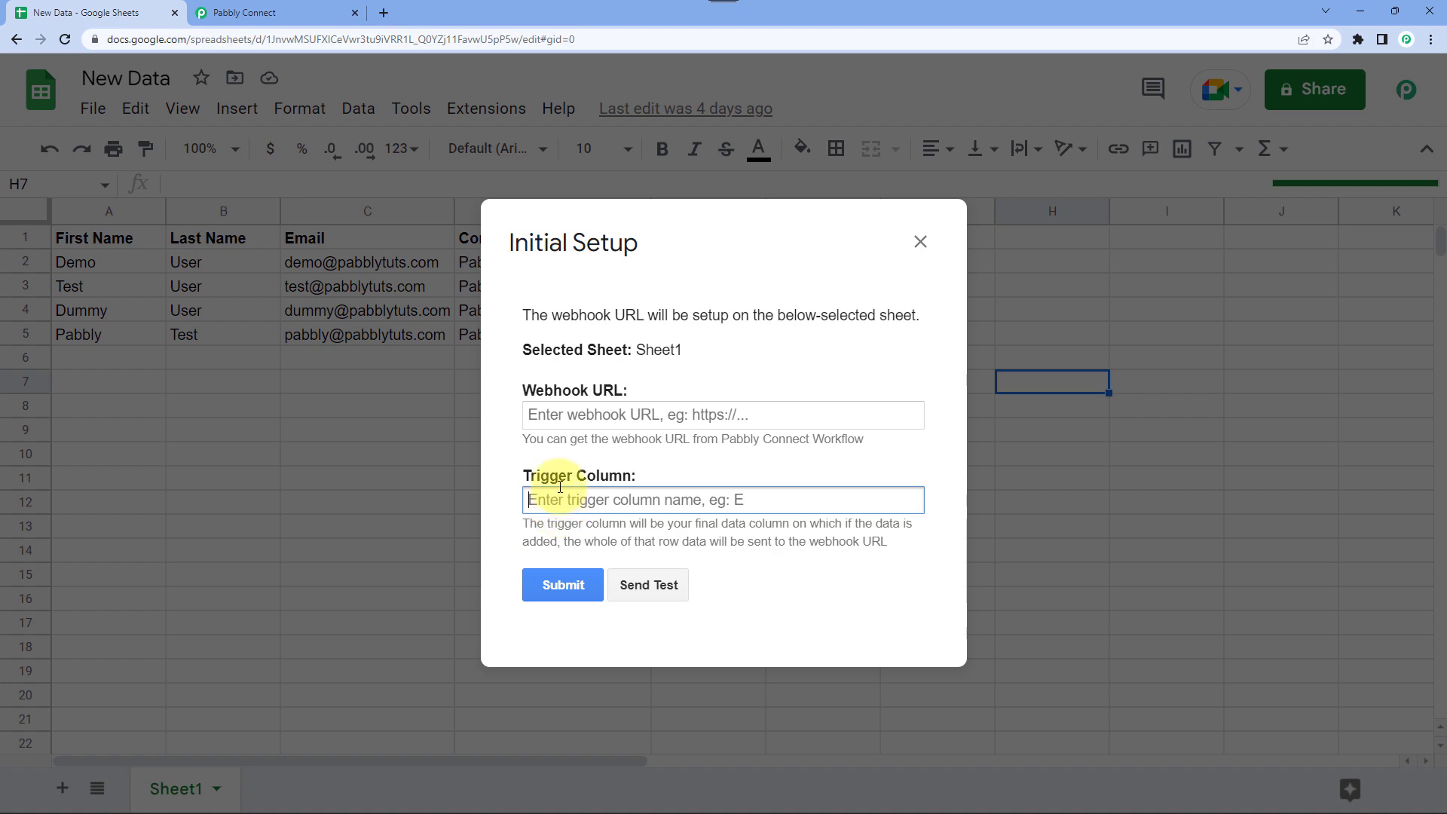
Step: Copy the Pabbly webhook URL and paste it into the setup's Webhook URL field
left_click(279, 12)
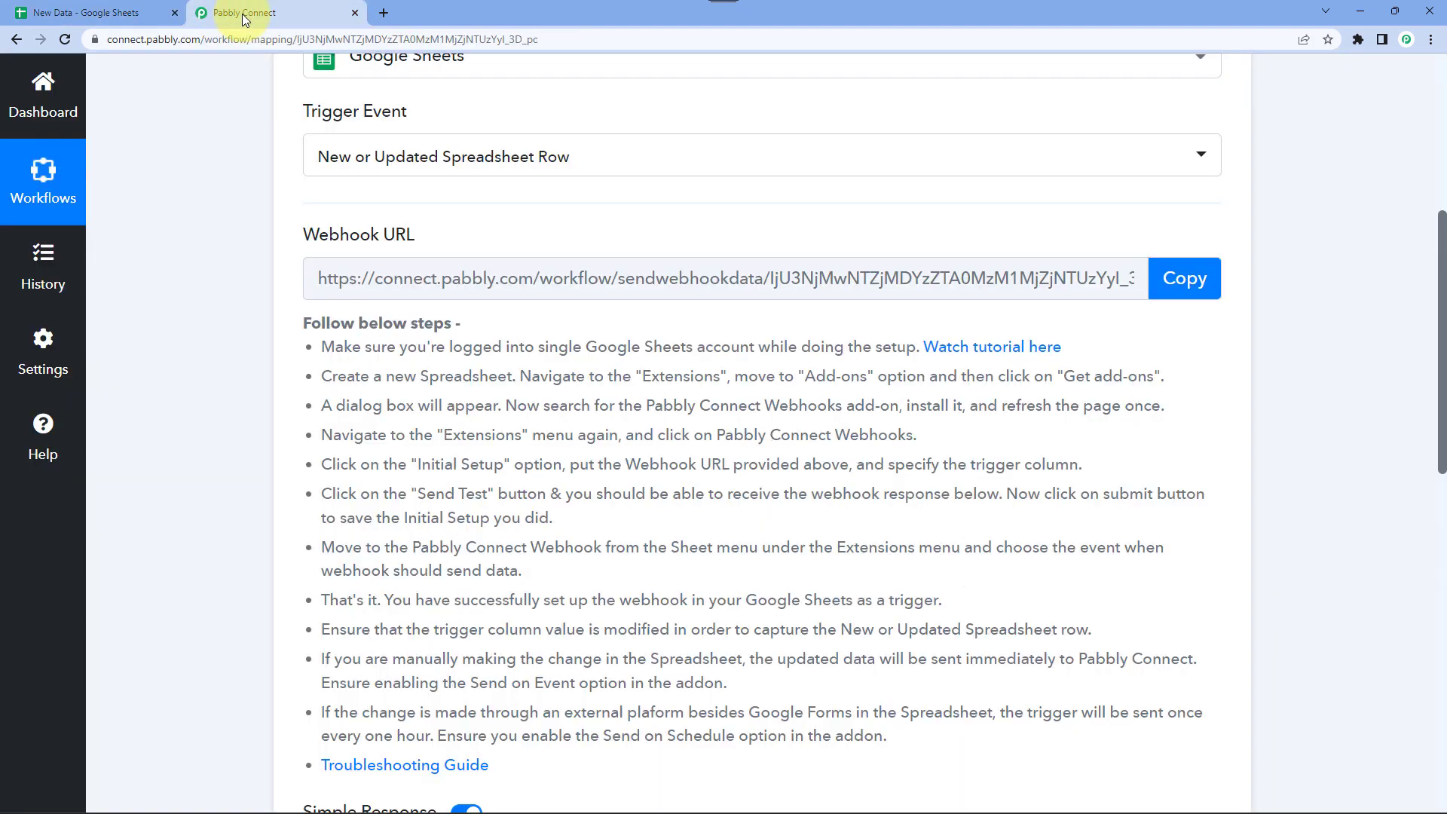
left_click(1211, 287)
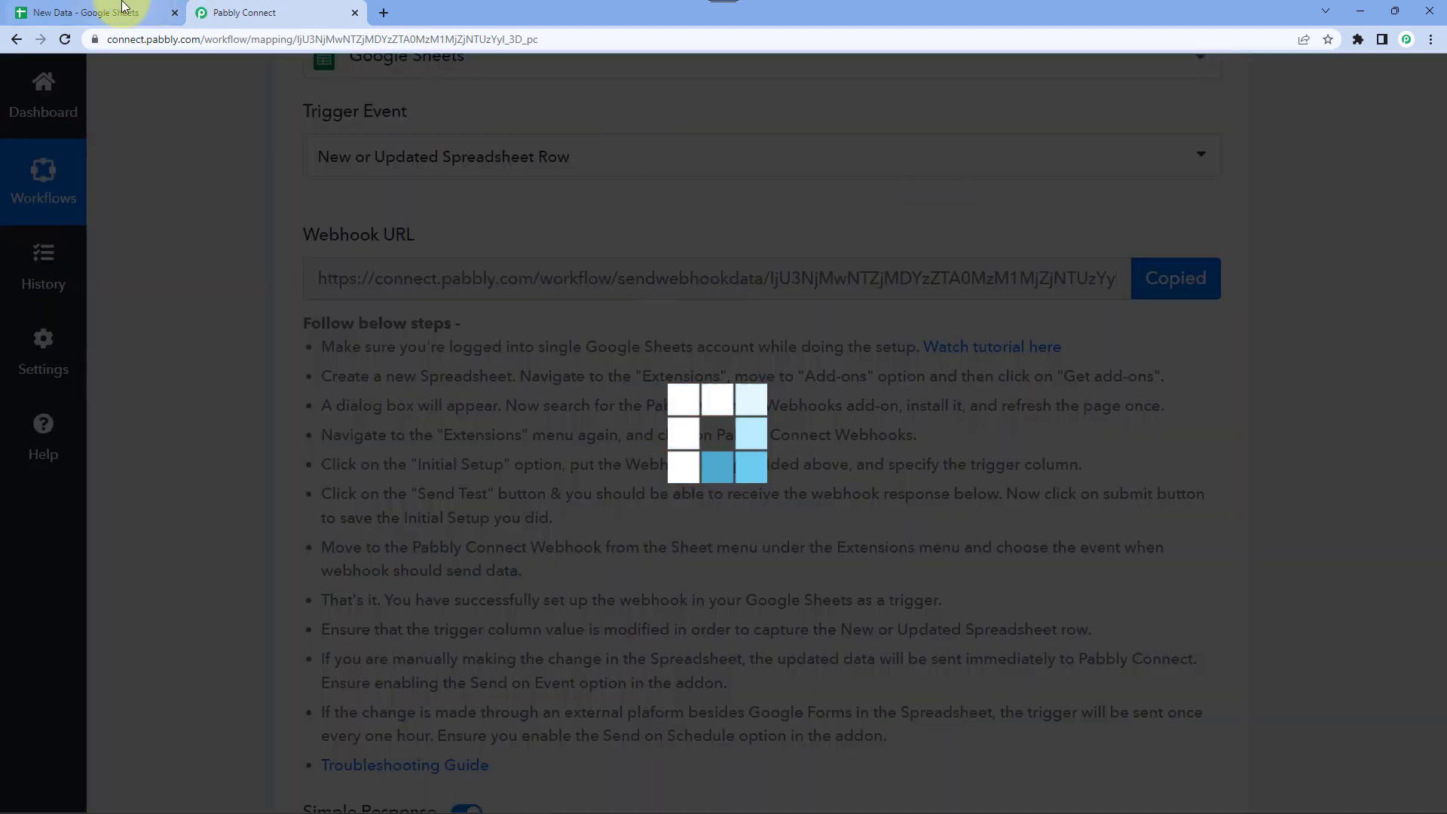
left_click(119, 13)
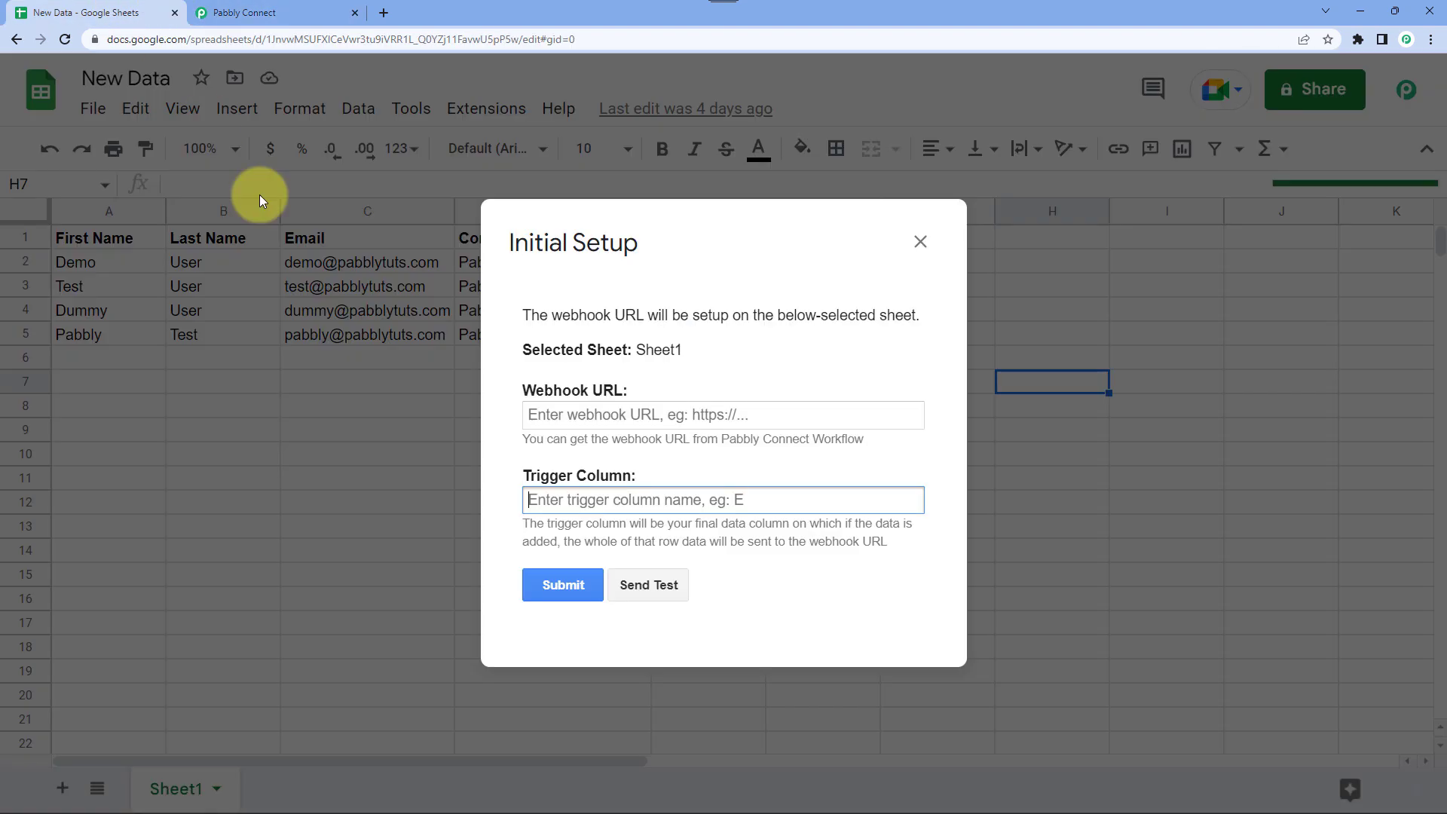
left_click(702, 411)
key("ctrl+v")
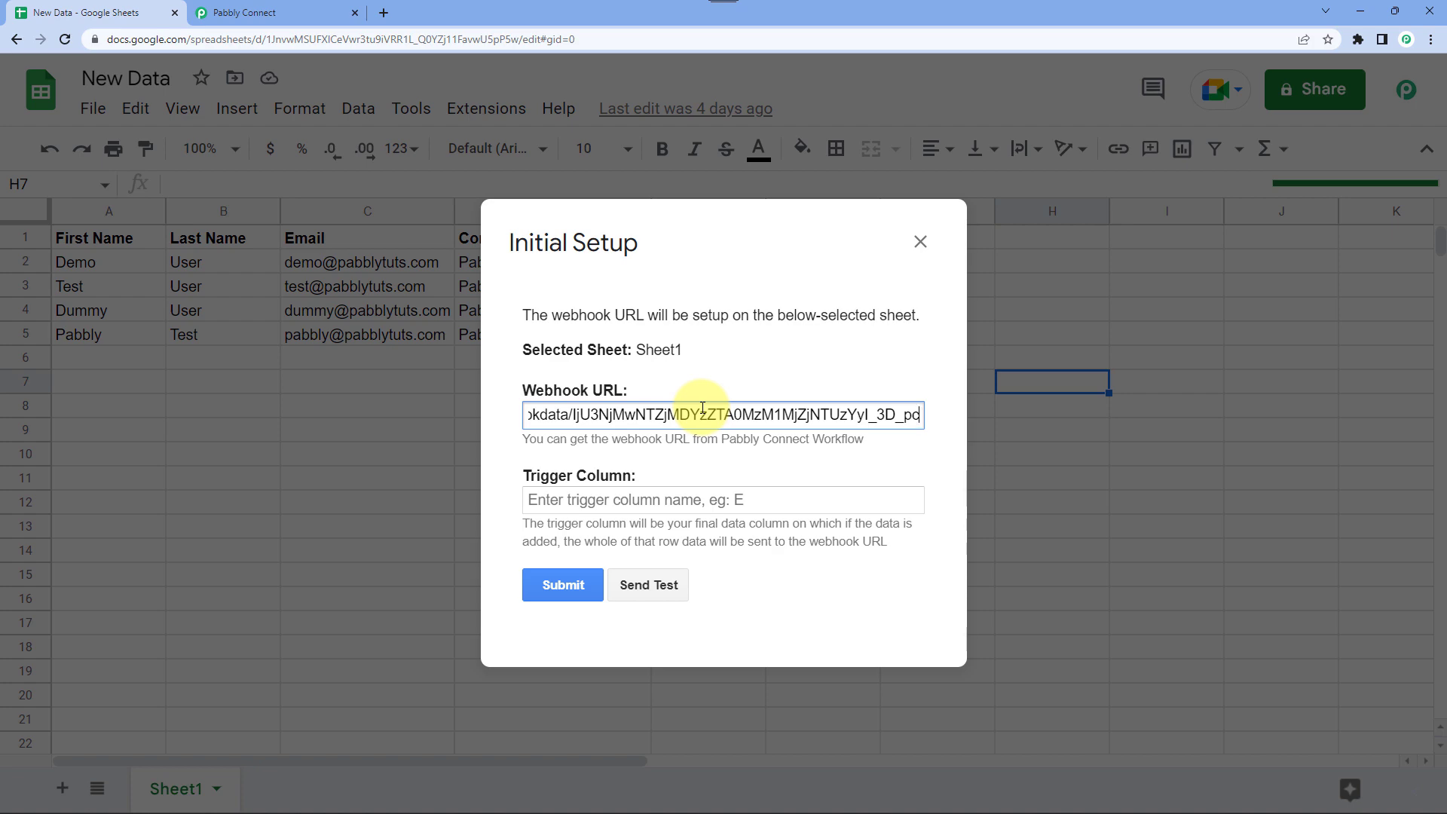
Step: Recopy the webhook URL, check the pasted value, and close the Initial Setup dialog
left_click(302, 12)
left_click(1181, 278)
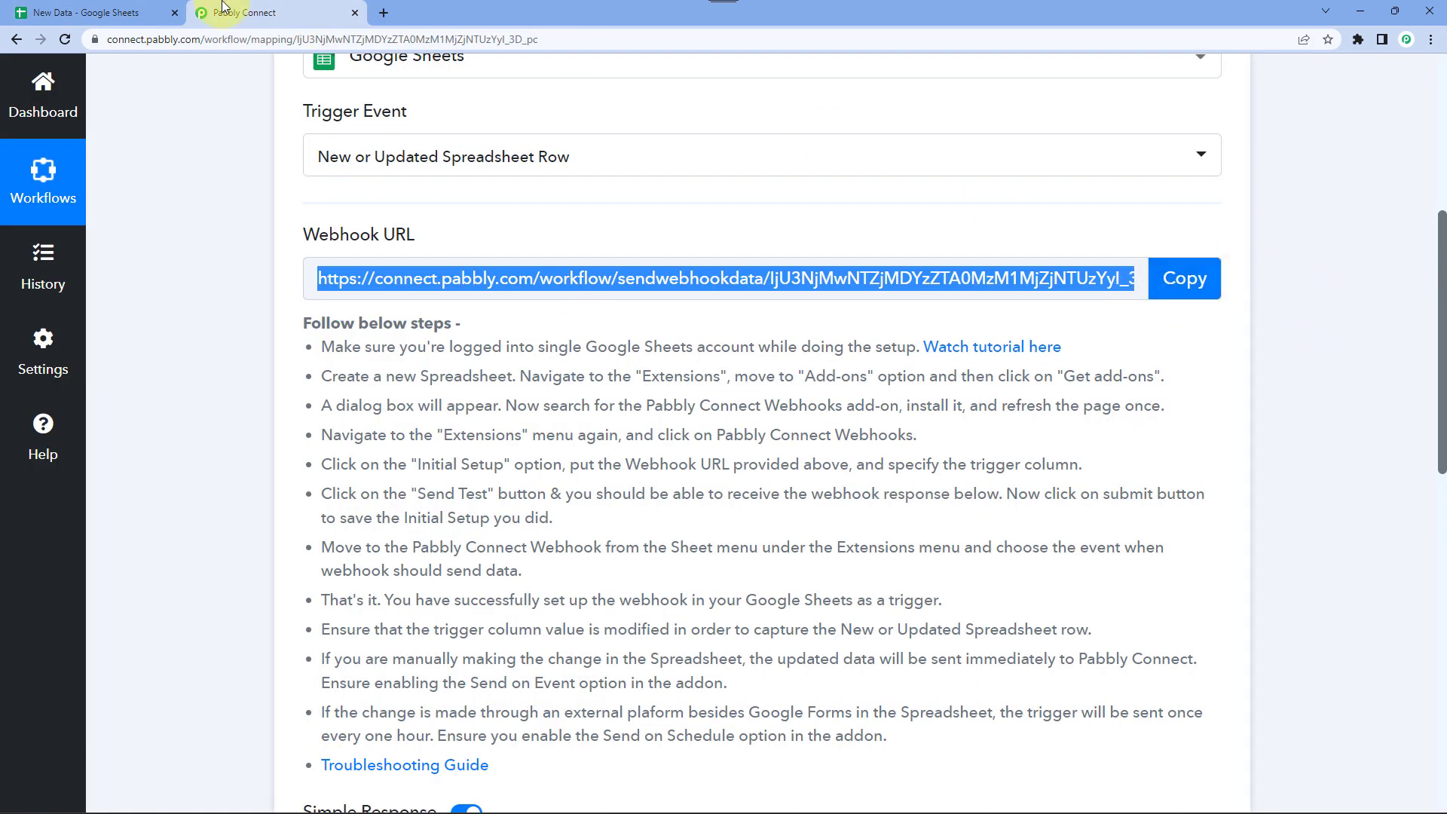
left_click(121, 9)
double_click(649, 414)
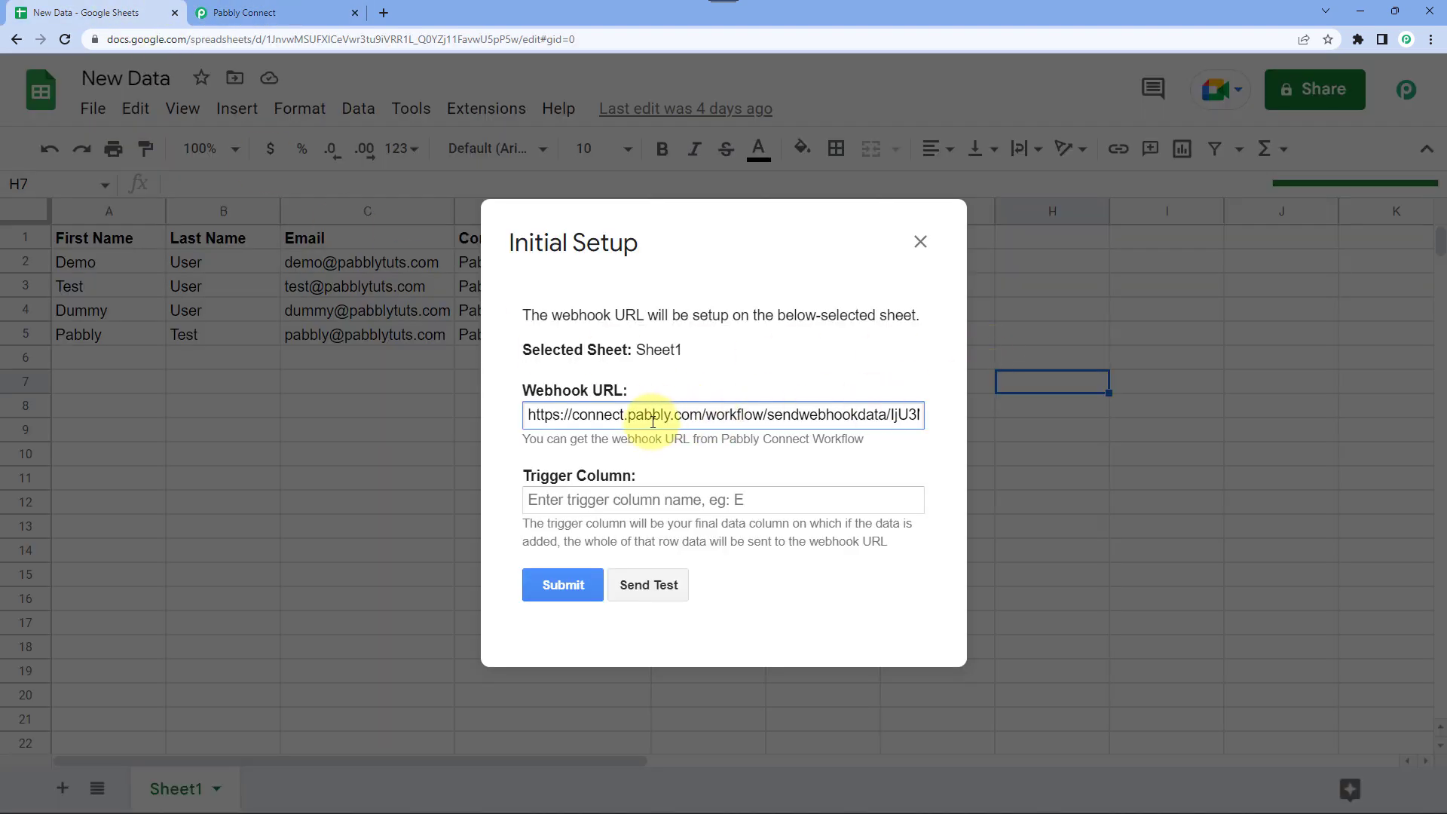
left_click(653, 413)
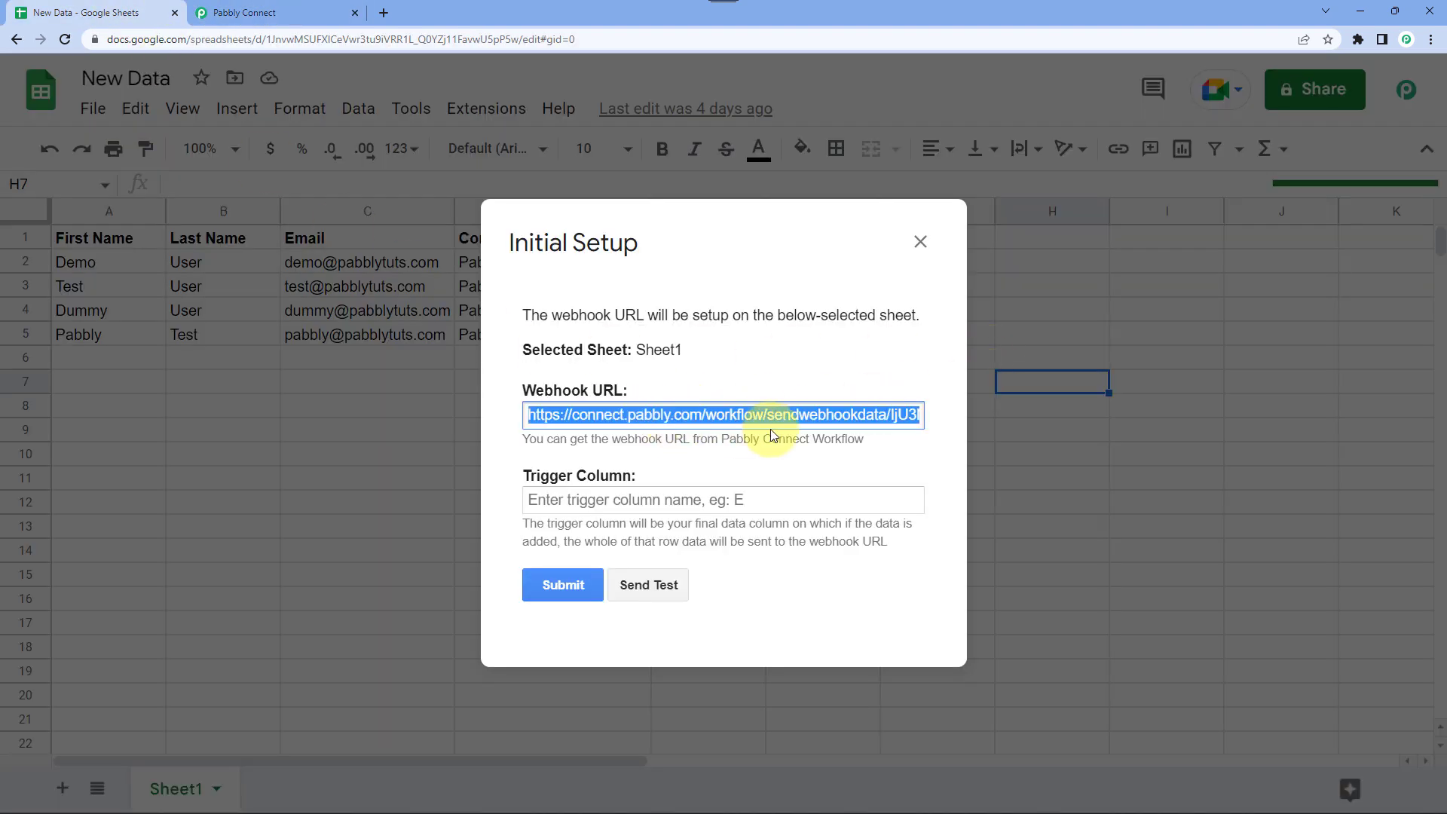
left_click(727, 222)
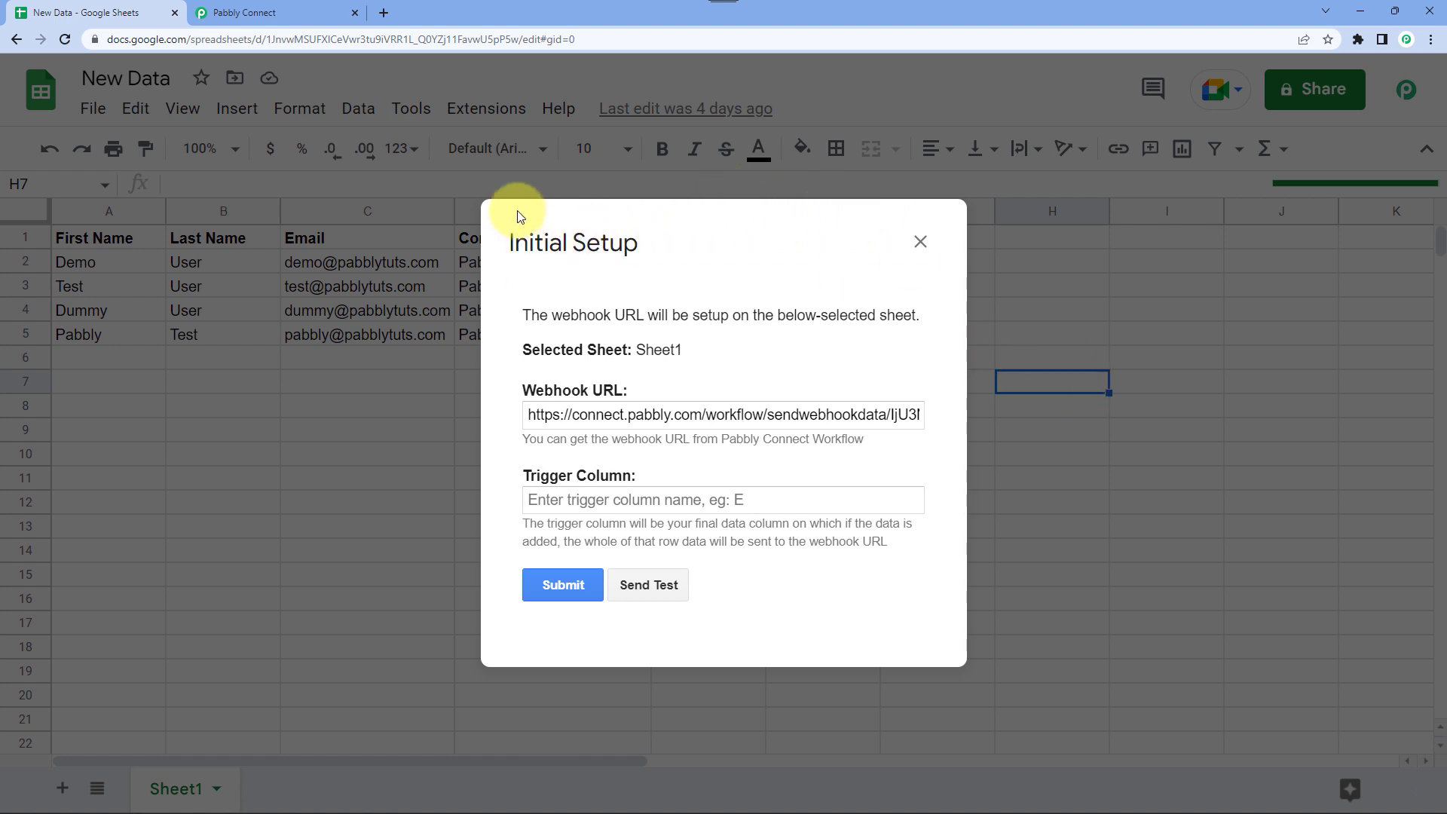
left_click_drag(725, 201, 604, 183)
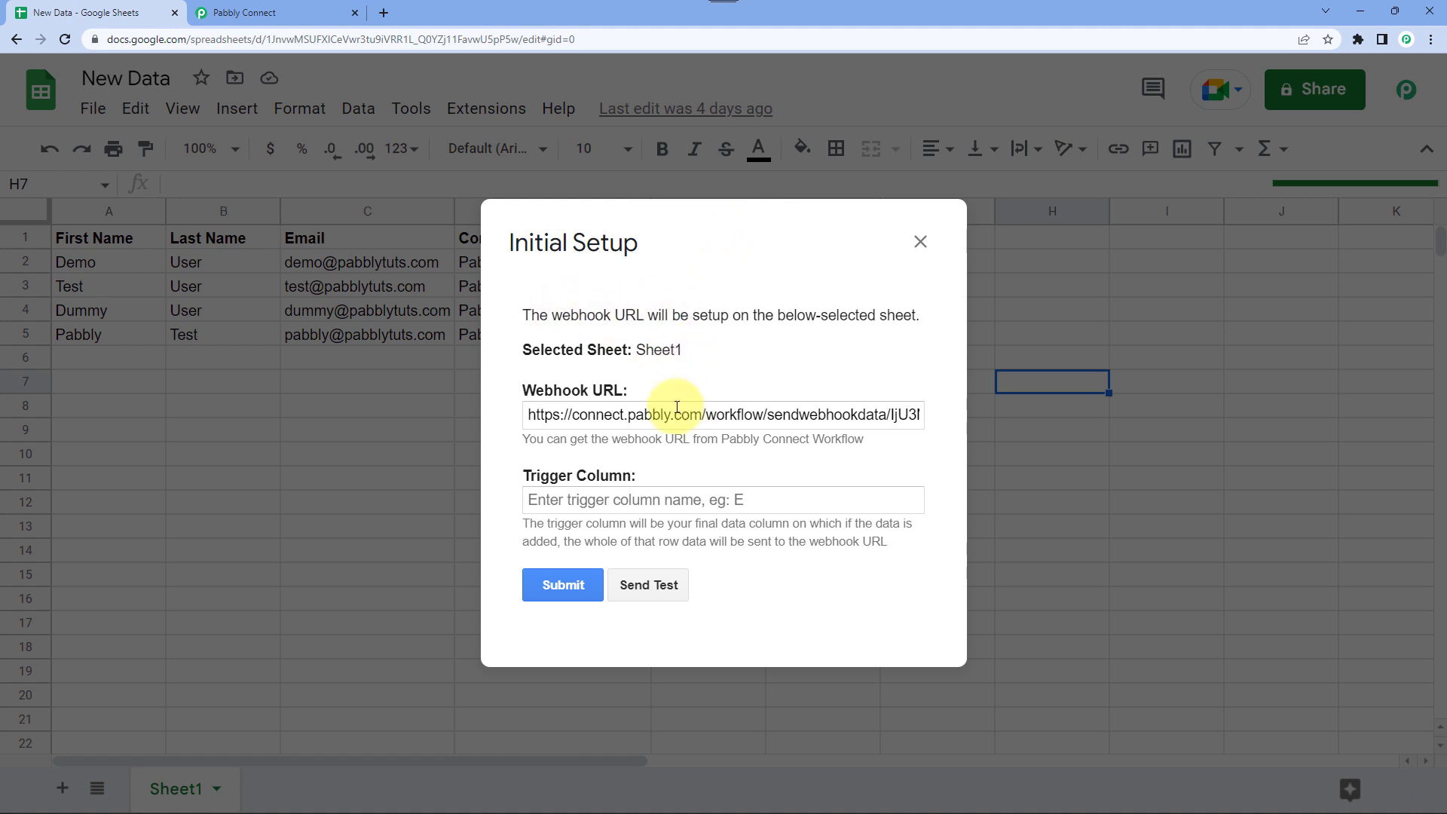
left_click(920, 241)
left_click(464, 431)
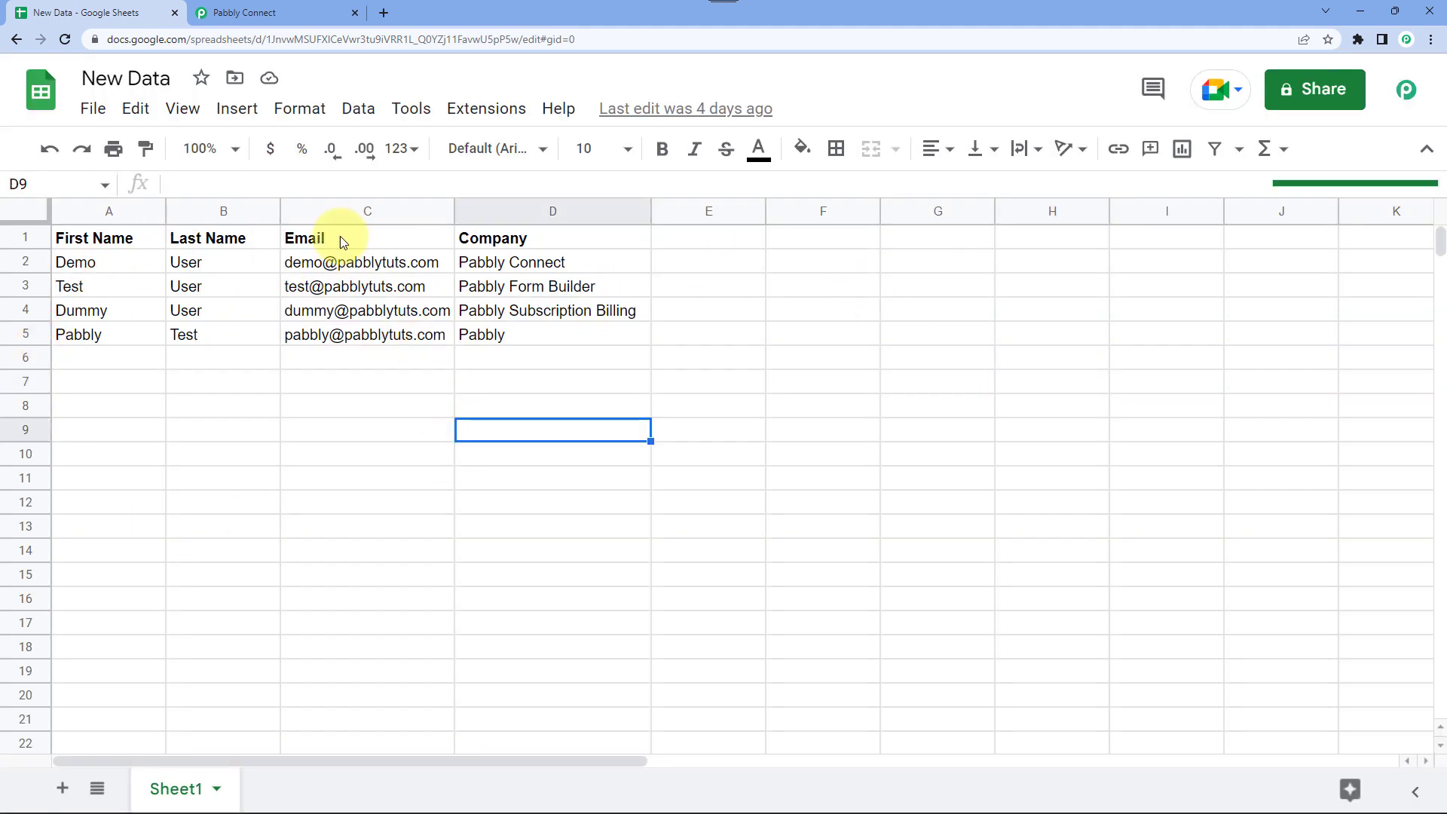
Step: Select the Company, Email, Last Name and First Name columns to review the sheet's data
left_click(555, 214)
left_click(572, 285)
left_click(709, 235)
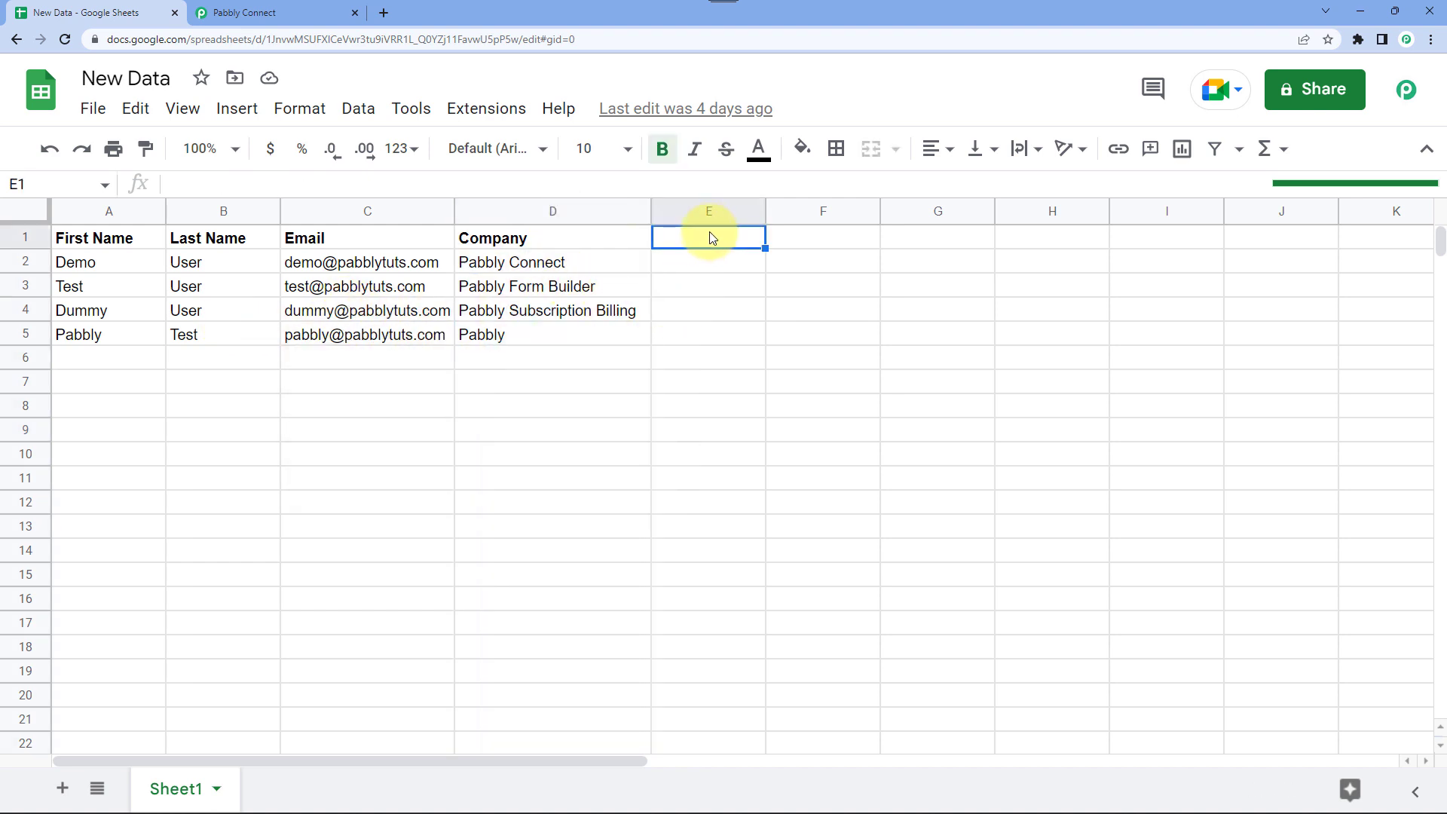
left_click(705, 212)
left_click(708, 308)
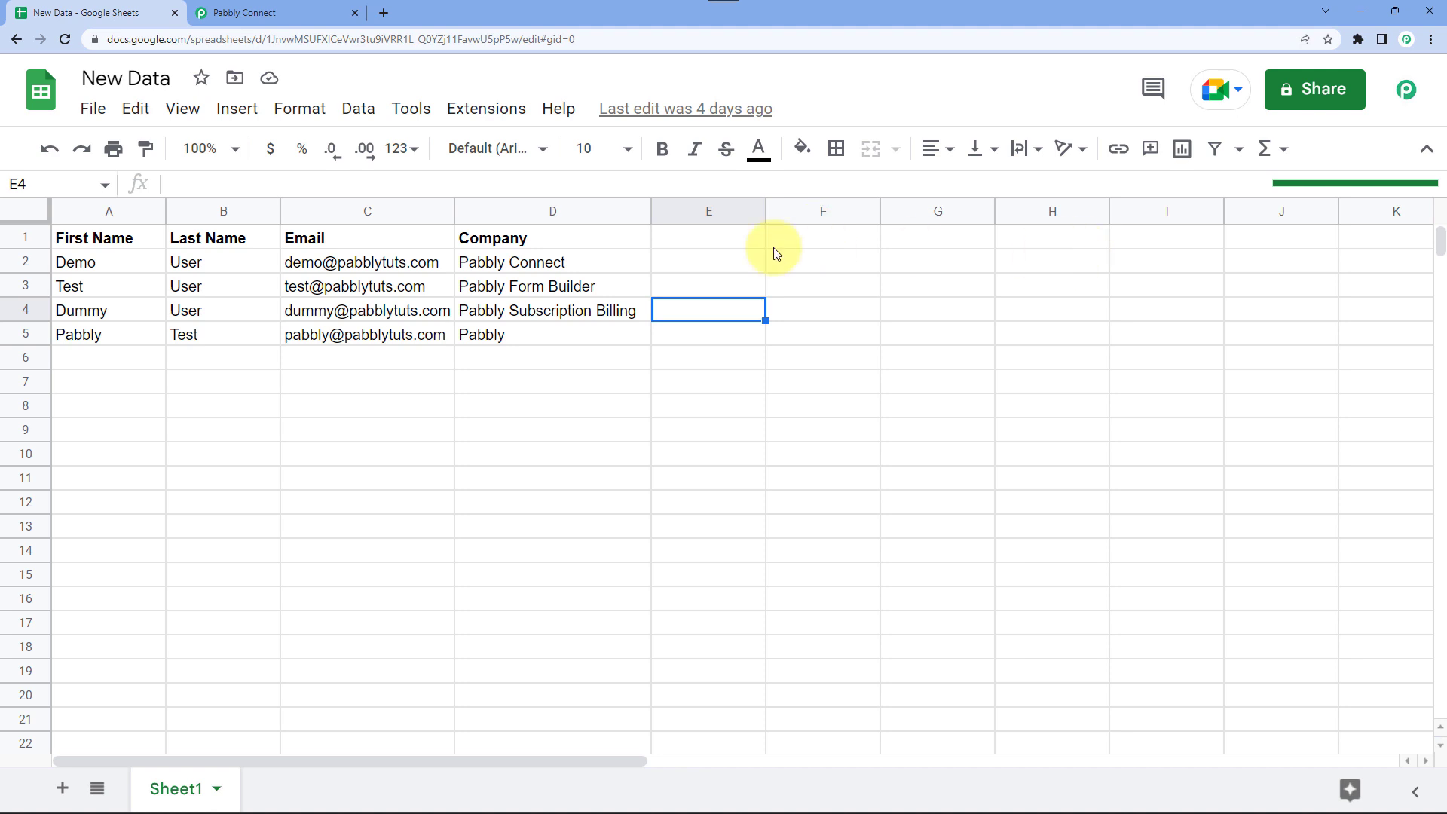
left_click(552, 213)
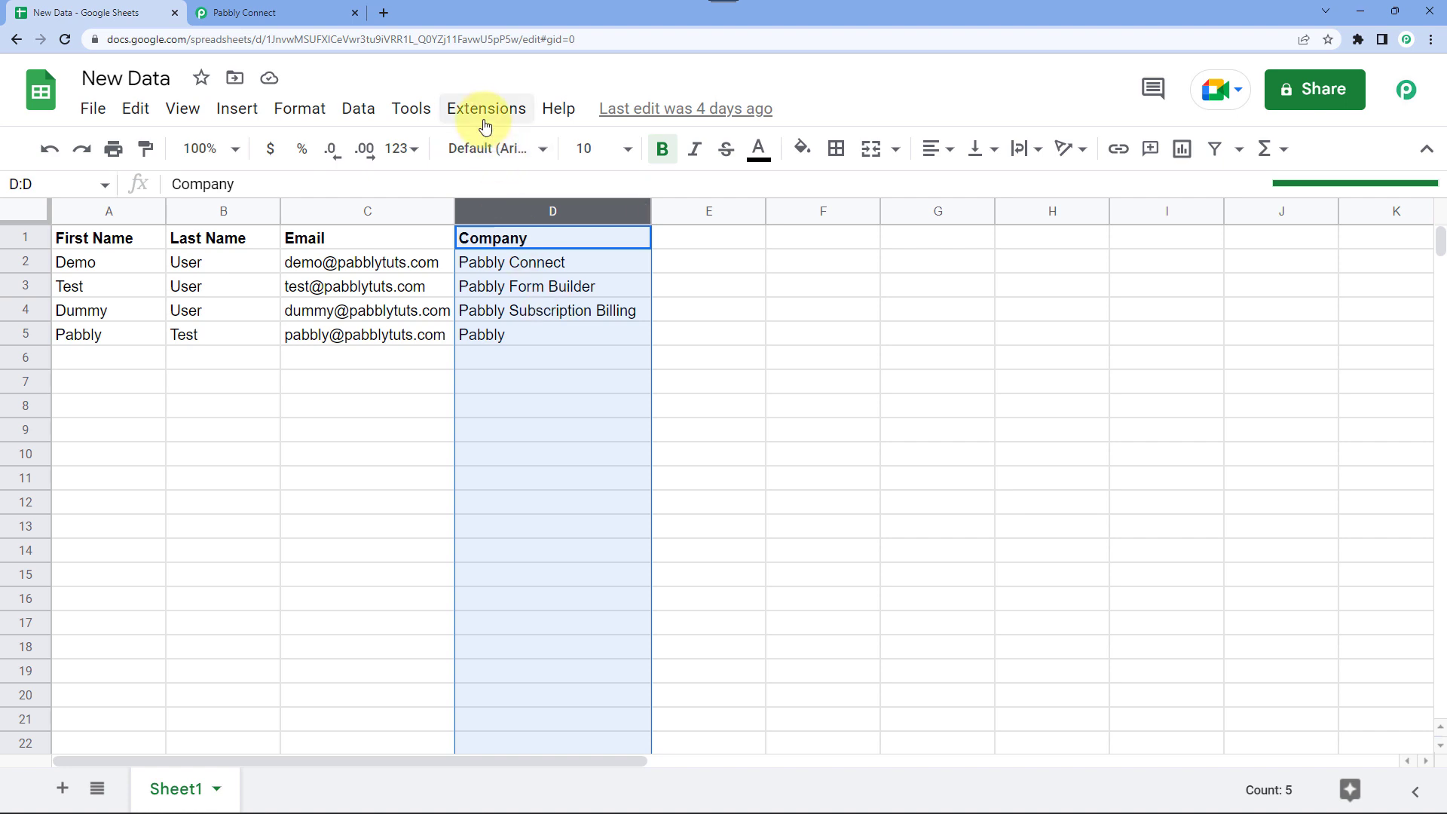
left_click(364, 208)
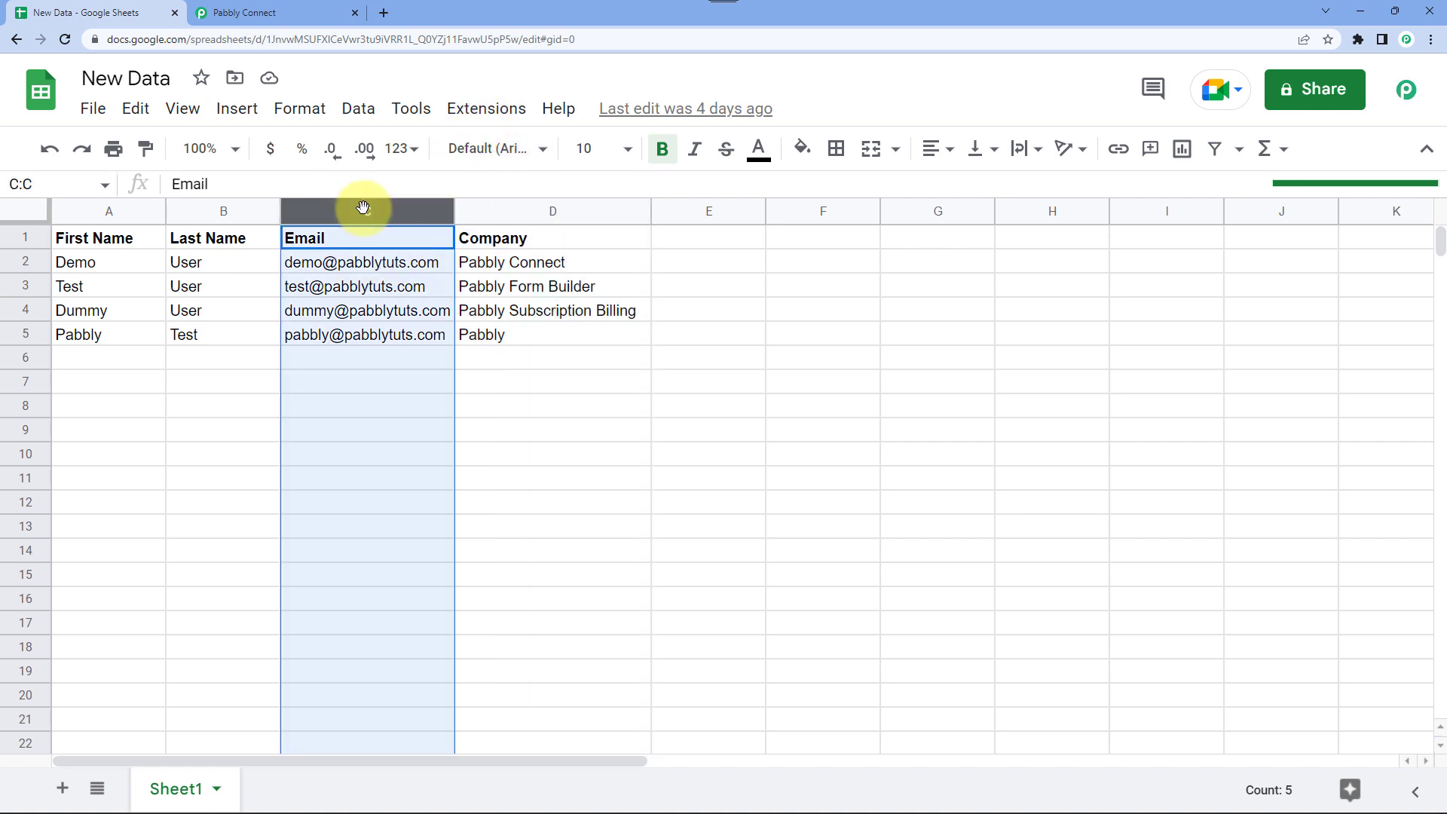
left_click(243, 211)
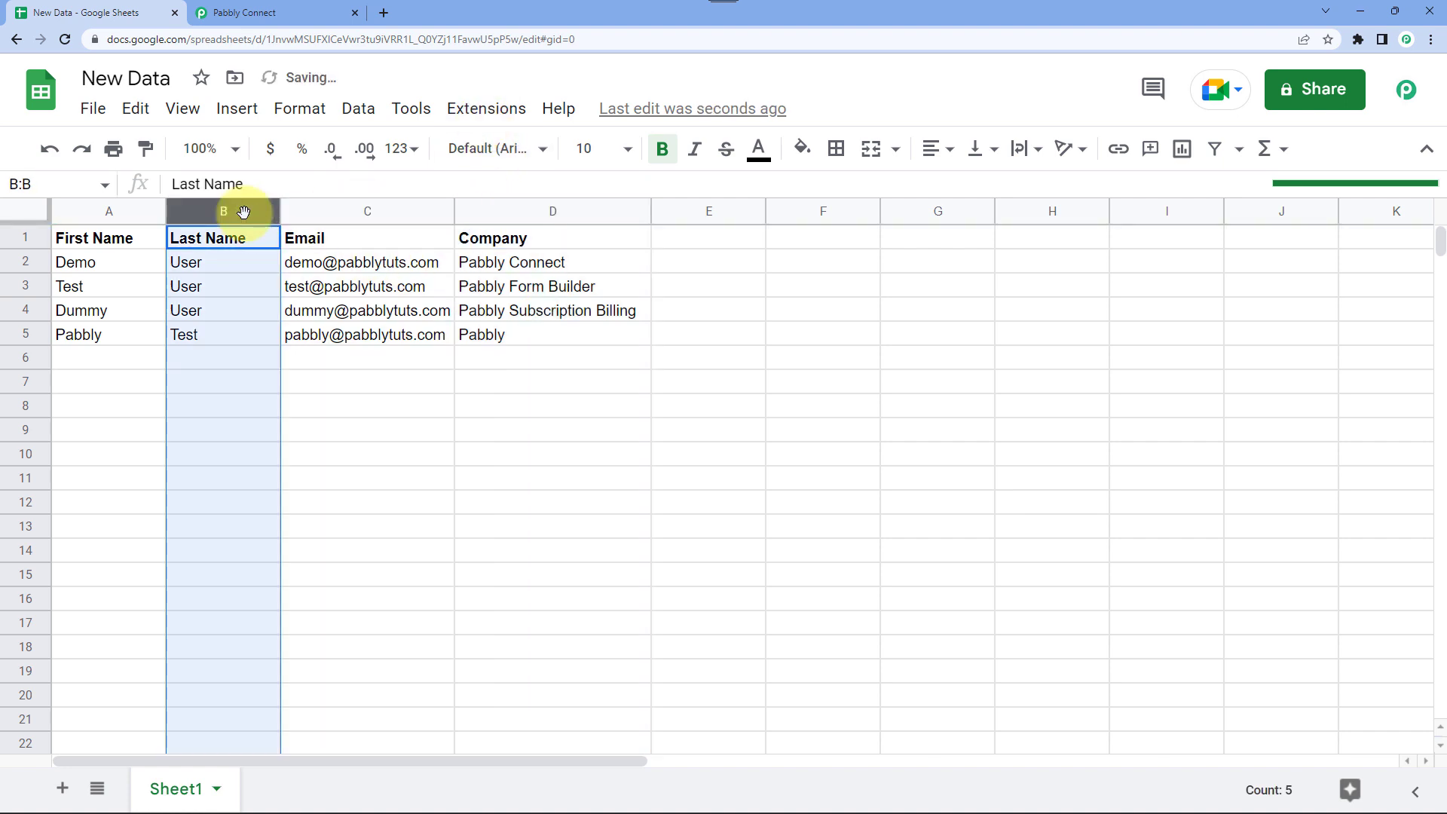
left_click(366, 209)
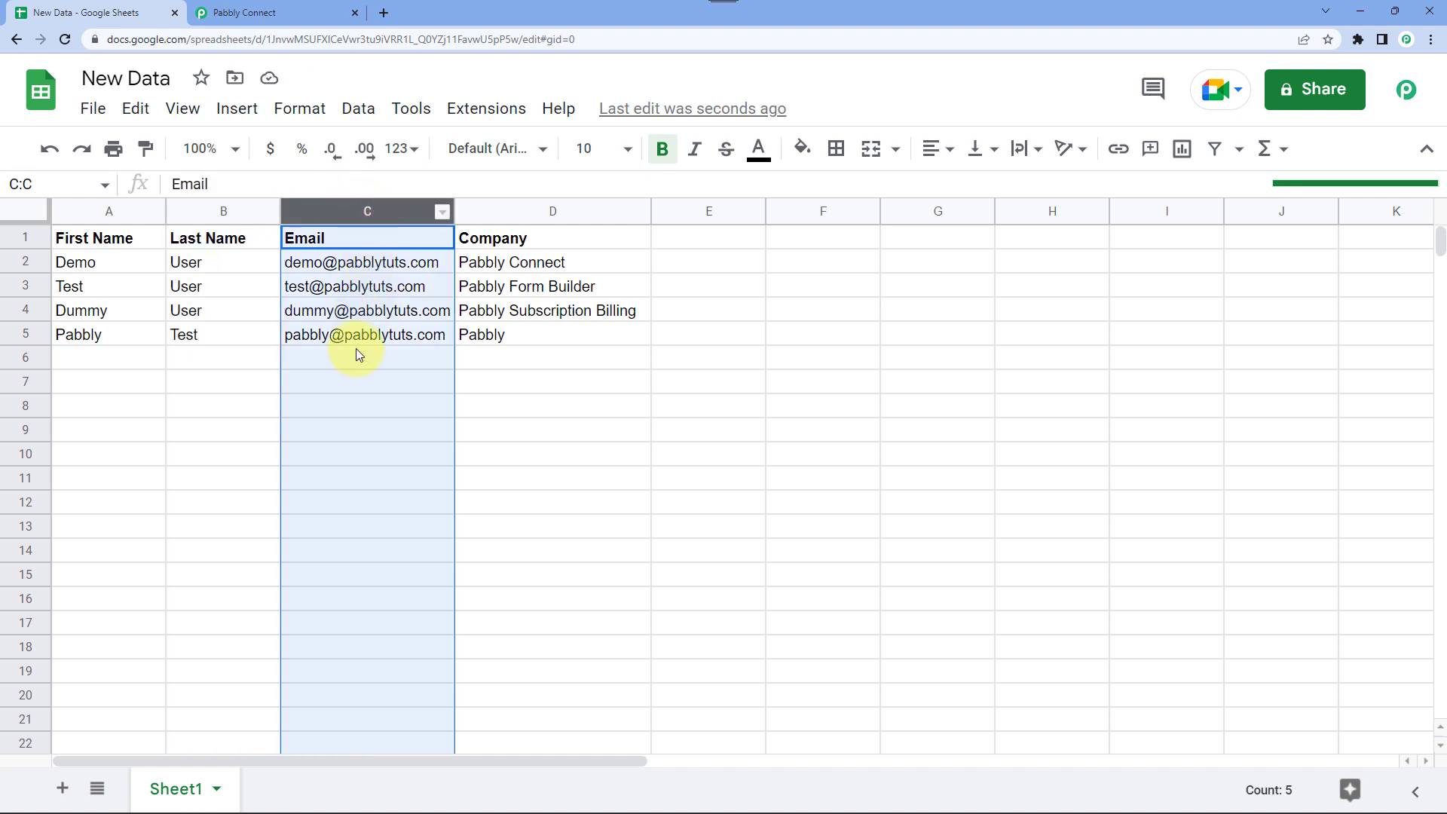
left_click(89, 212)
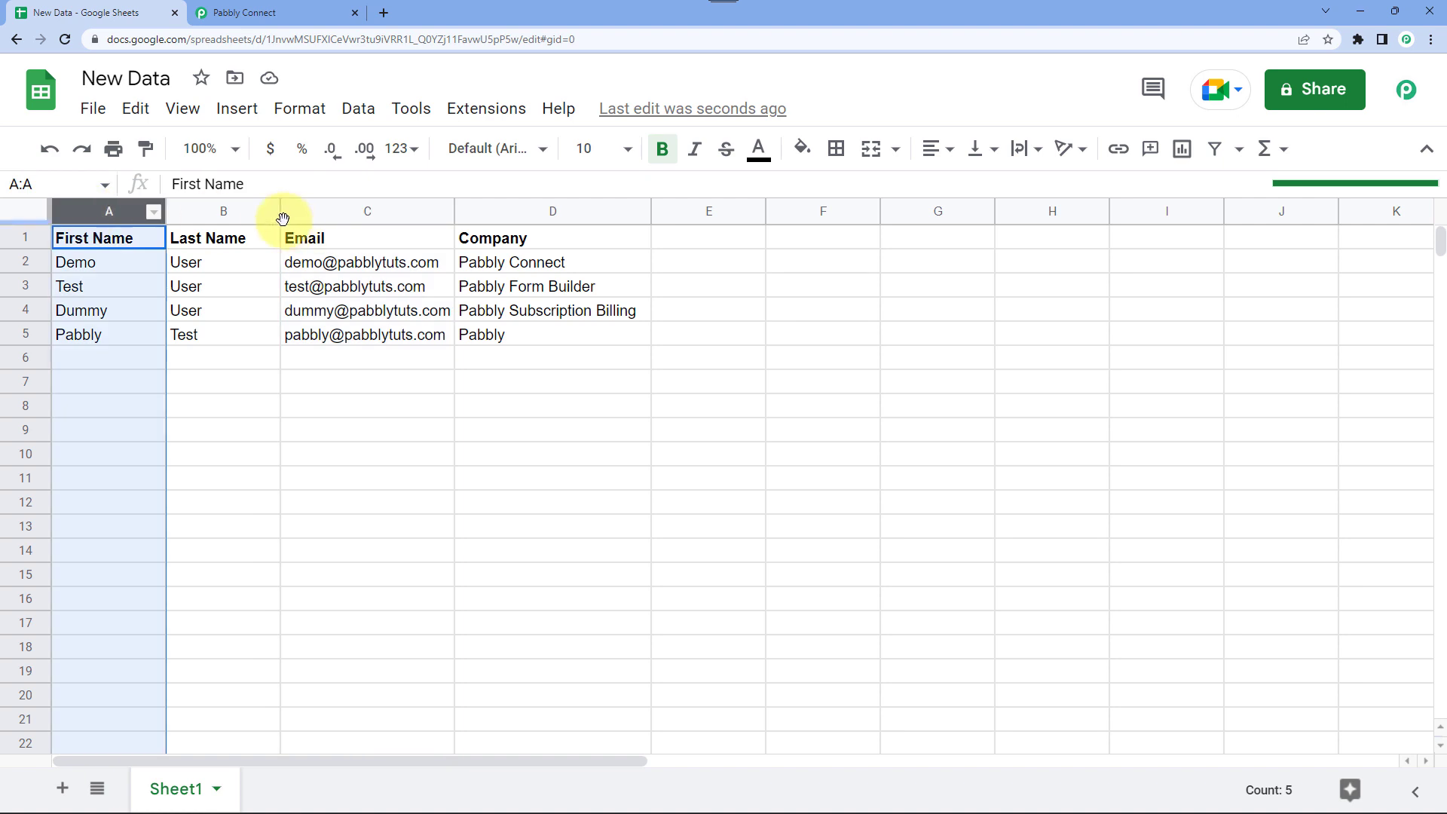
Step: Copy the Last Name column from its right-click menu
right_click(264, 212)
left_click(346, 207)
left_click(365, 259)
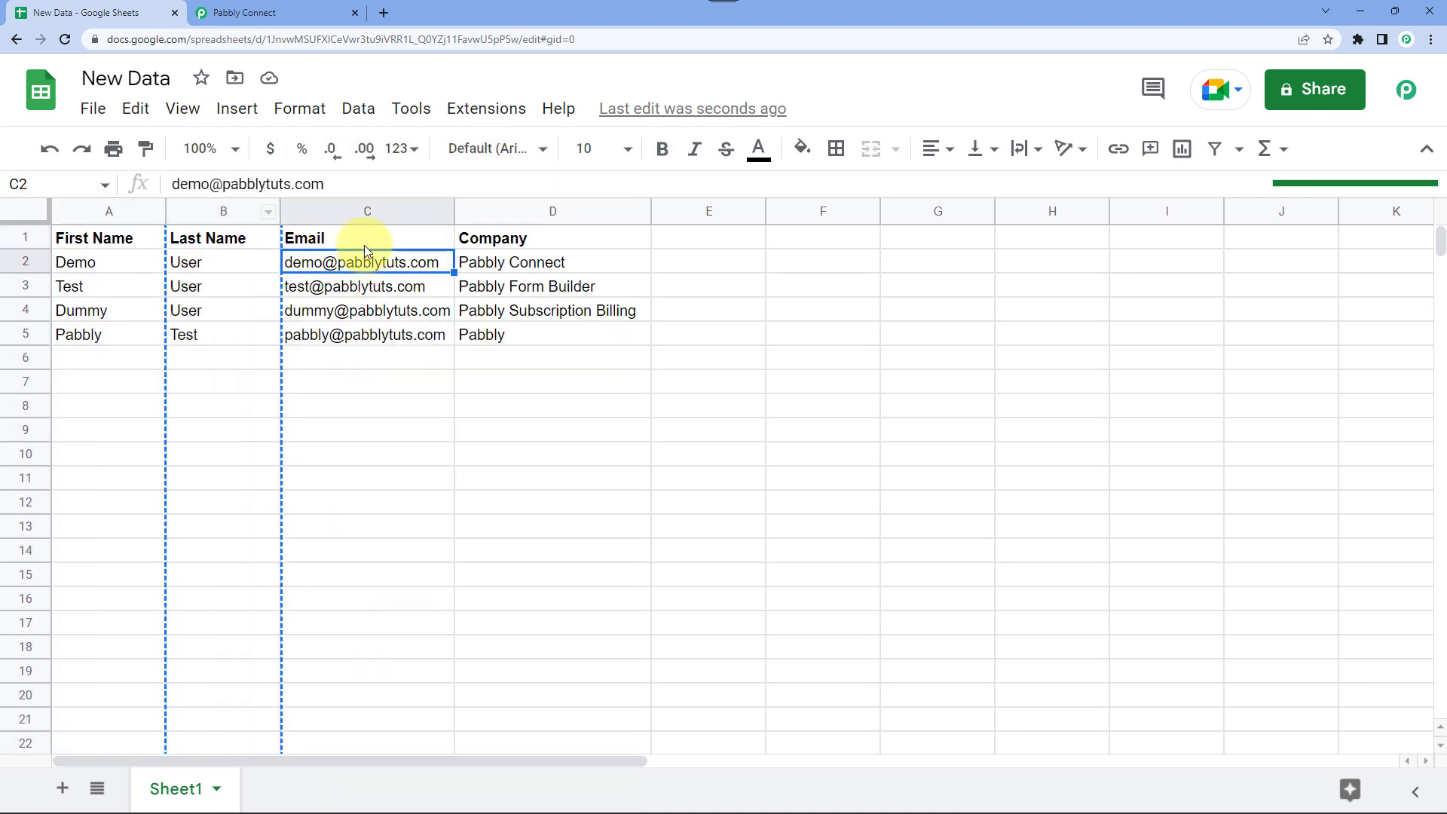
left_click(366, 211)
left_click(366, 286)
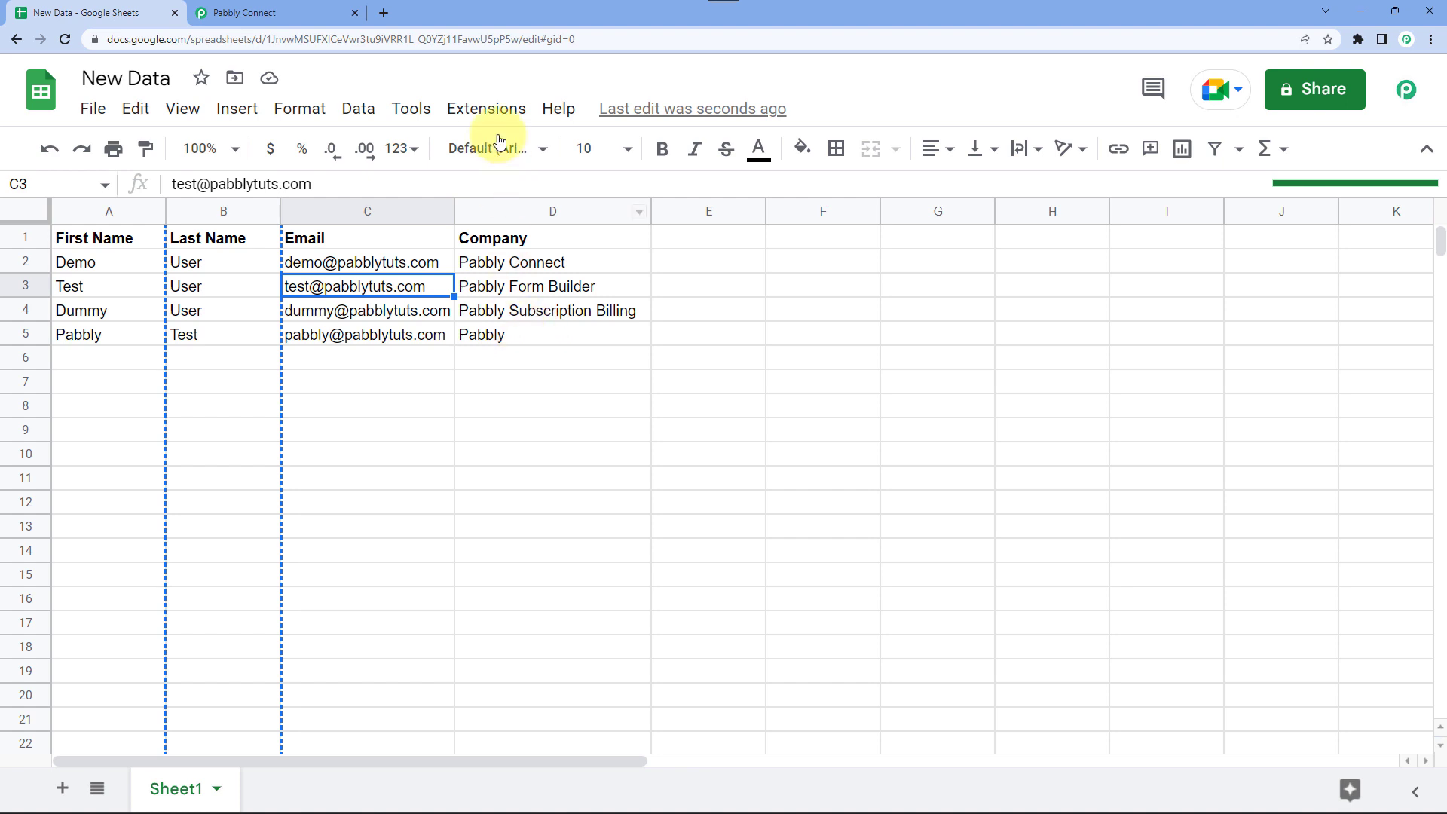
Step: Open the webhook add-on's Initial Setup and set the trigger column to D
left_click(486, 108)
mouse_move(578, 404)
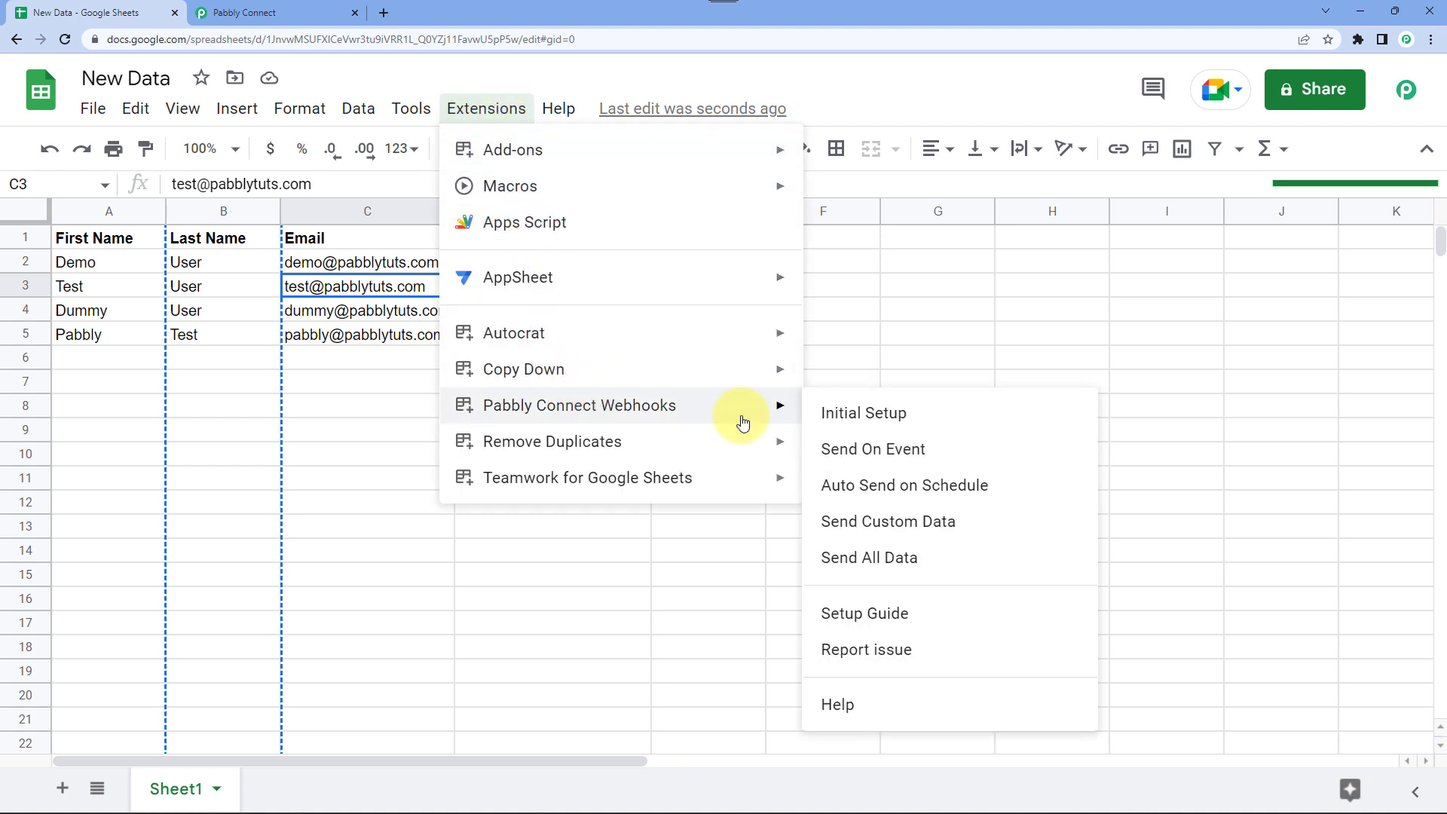
left_click(882, 415)
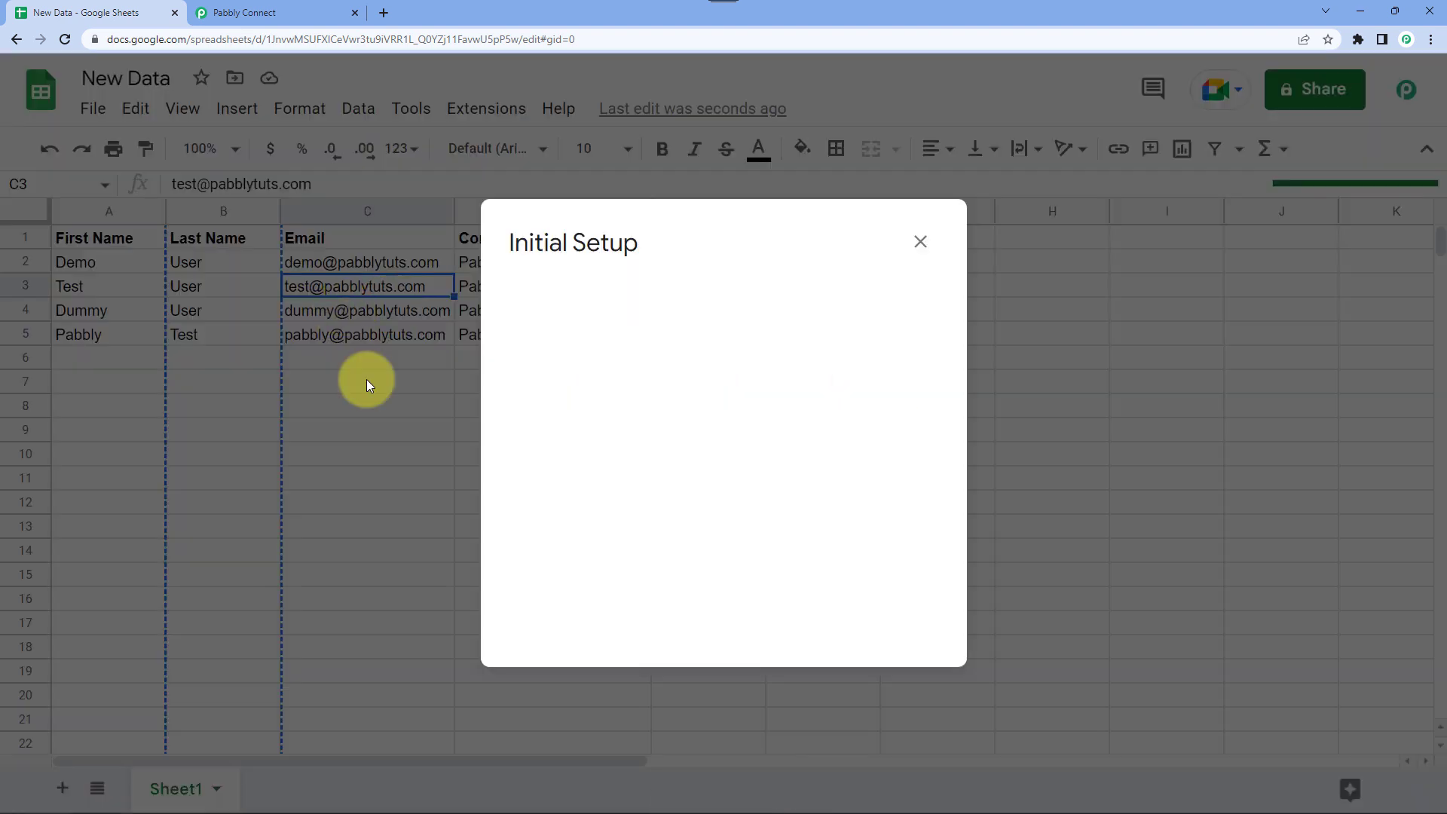
left_click(558, 501)
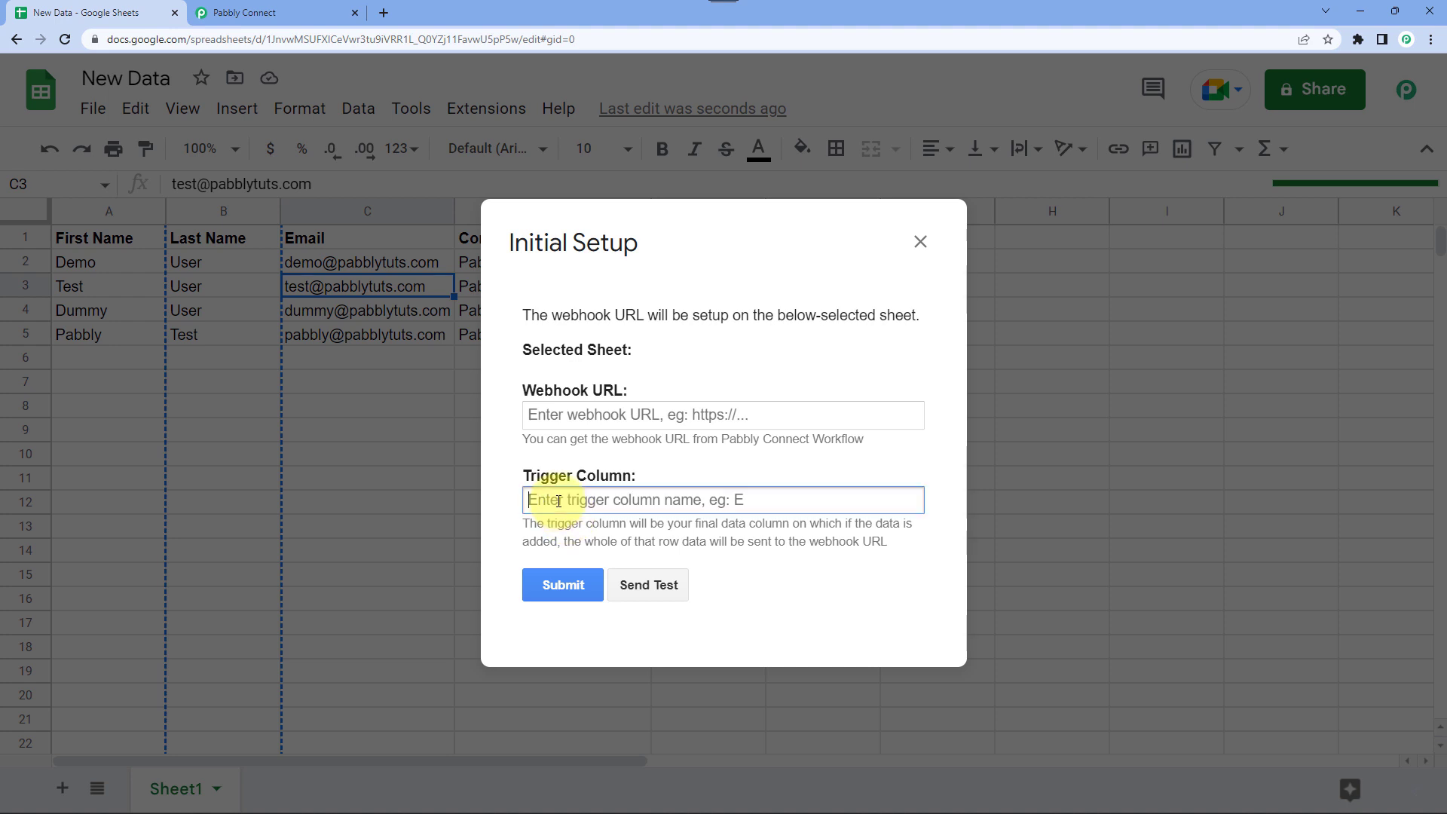
type("D")
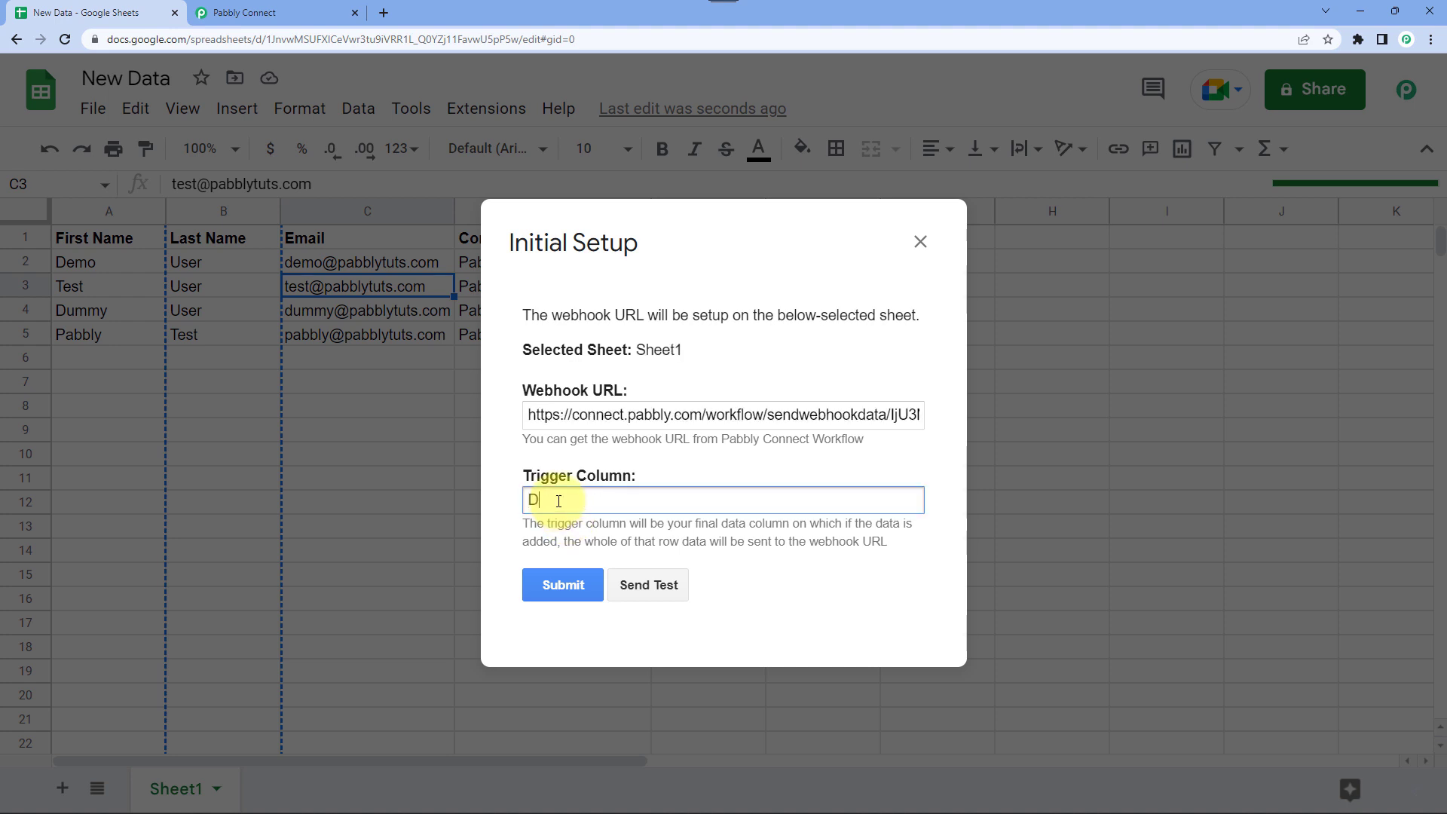
Step: Replace the Webhook URL field's contents with the URL copied from the Pabbly workflow
left_click(561, 415)
key("ctrl+a")
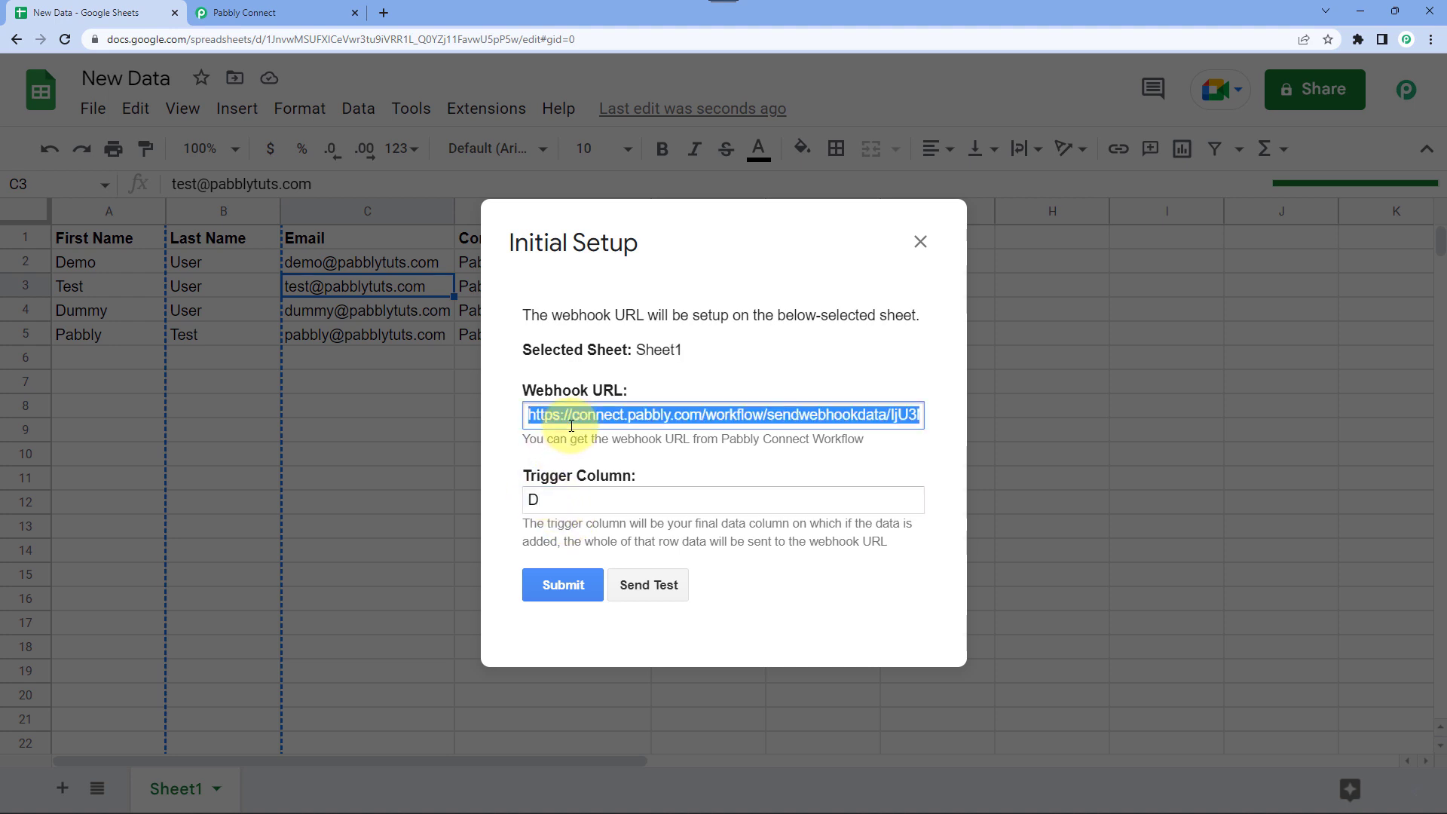
key("BackSpace")
key("ctrl+v")
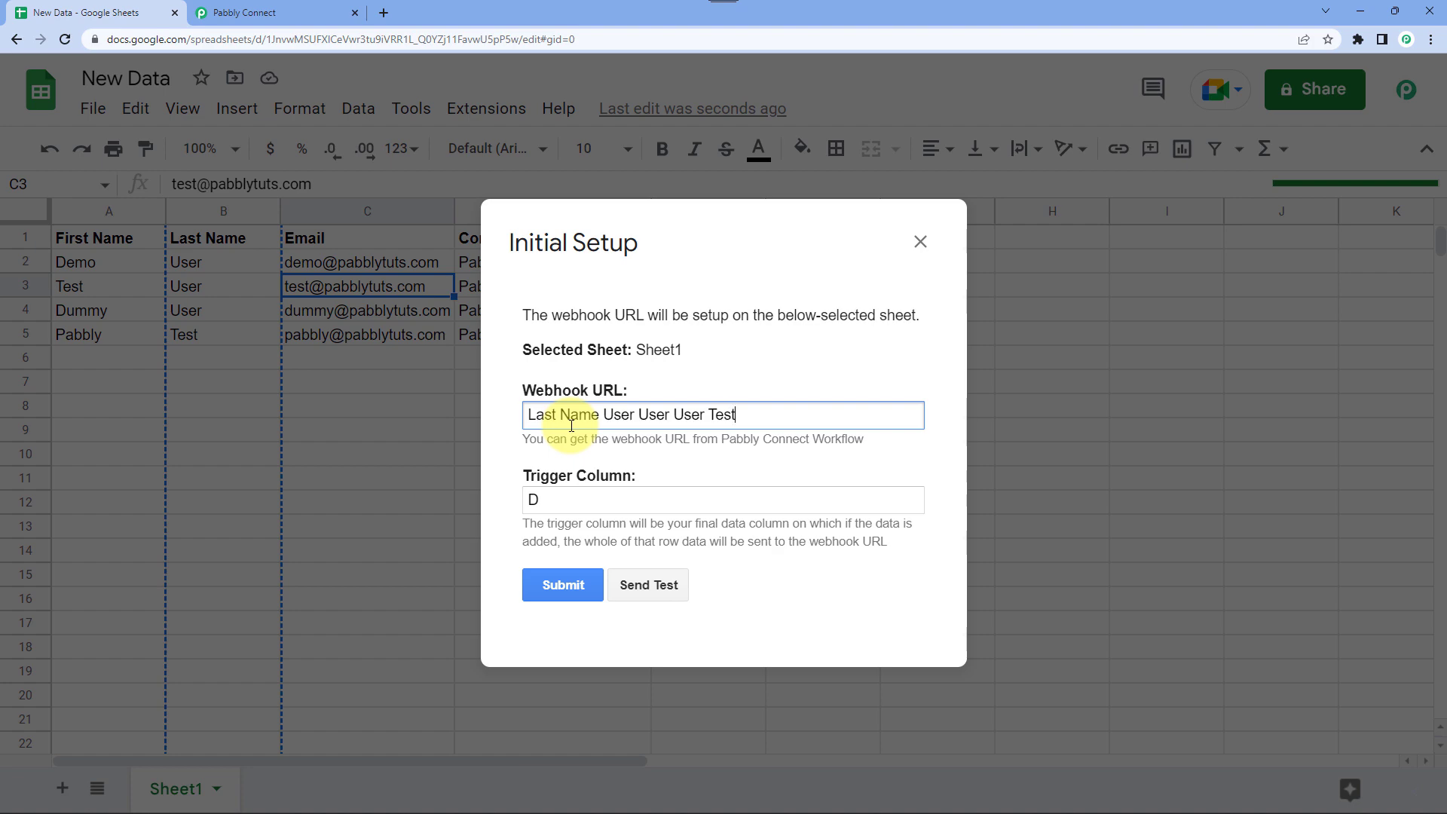
key("ctrl+a")
key("BackSpace")
left_click(274, 13)
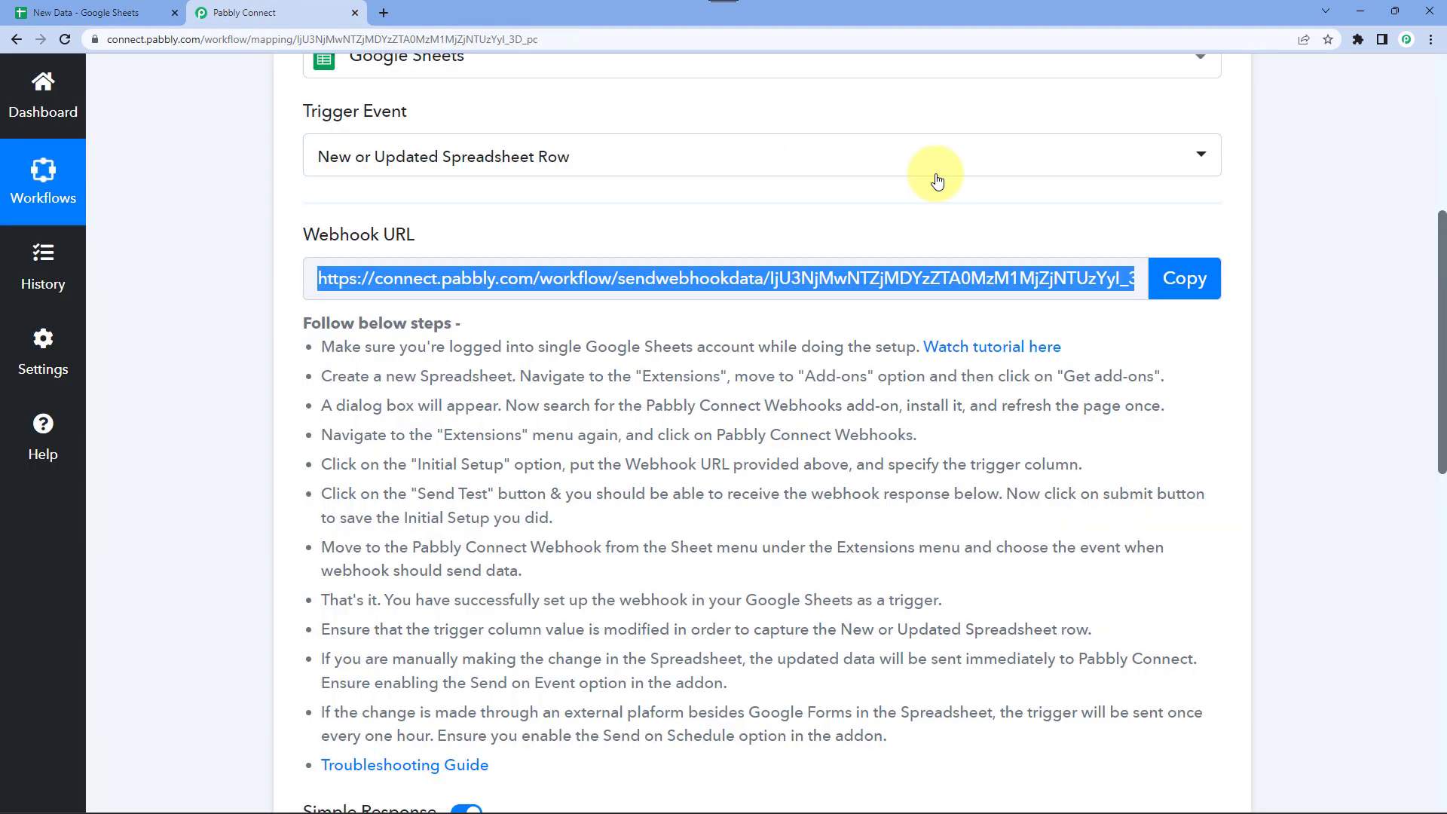
left_click(1167, 282)
left_click(87, 13)
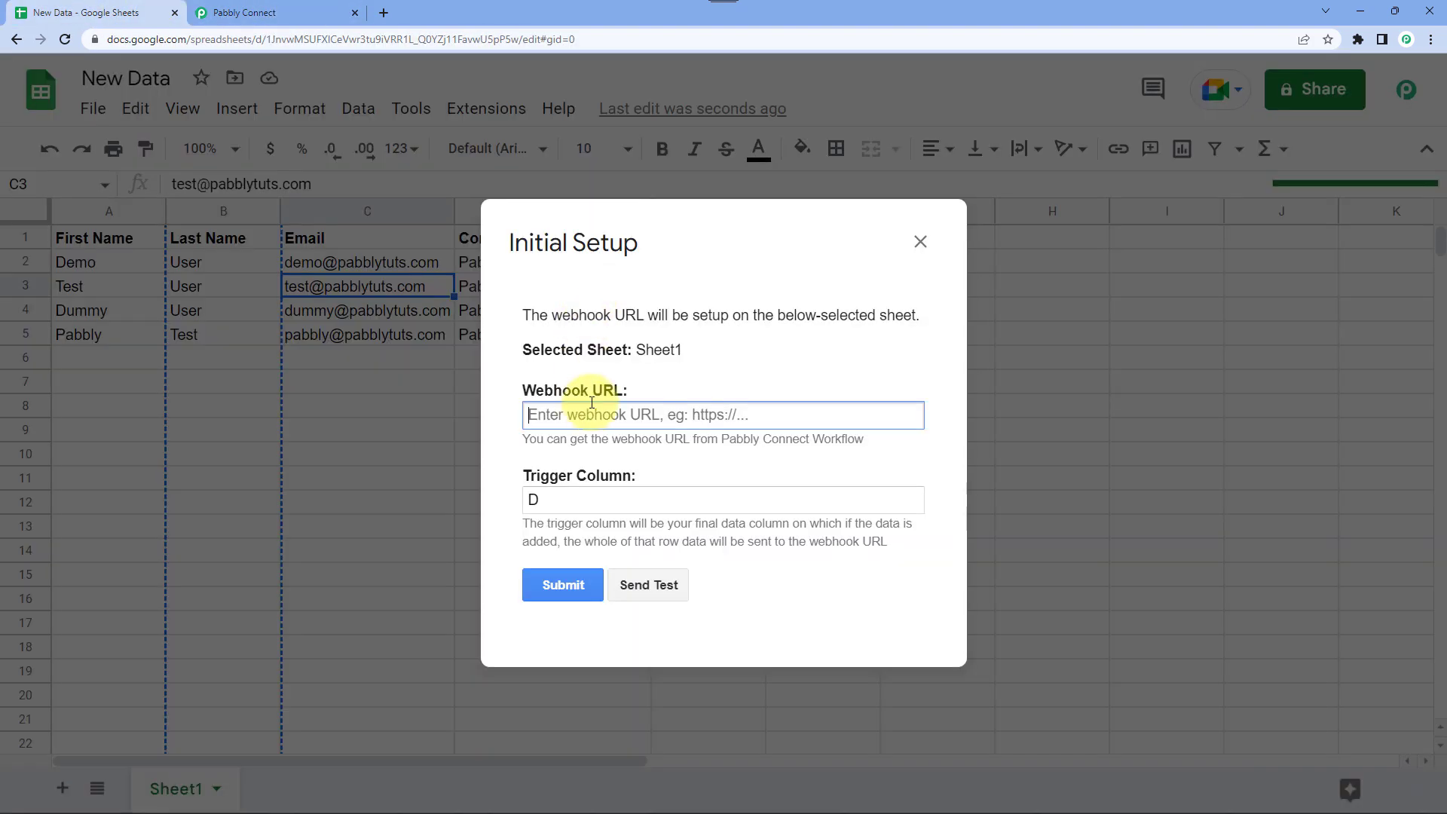
key("ctrl+v")
triple_click(655, 226)
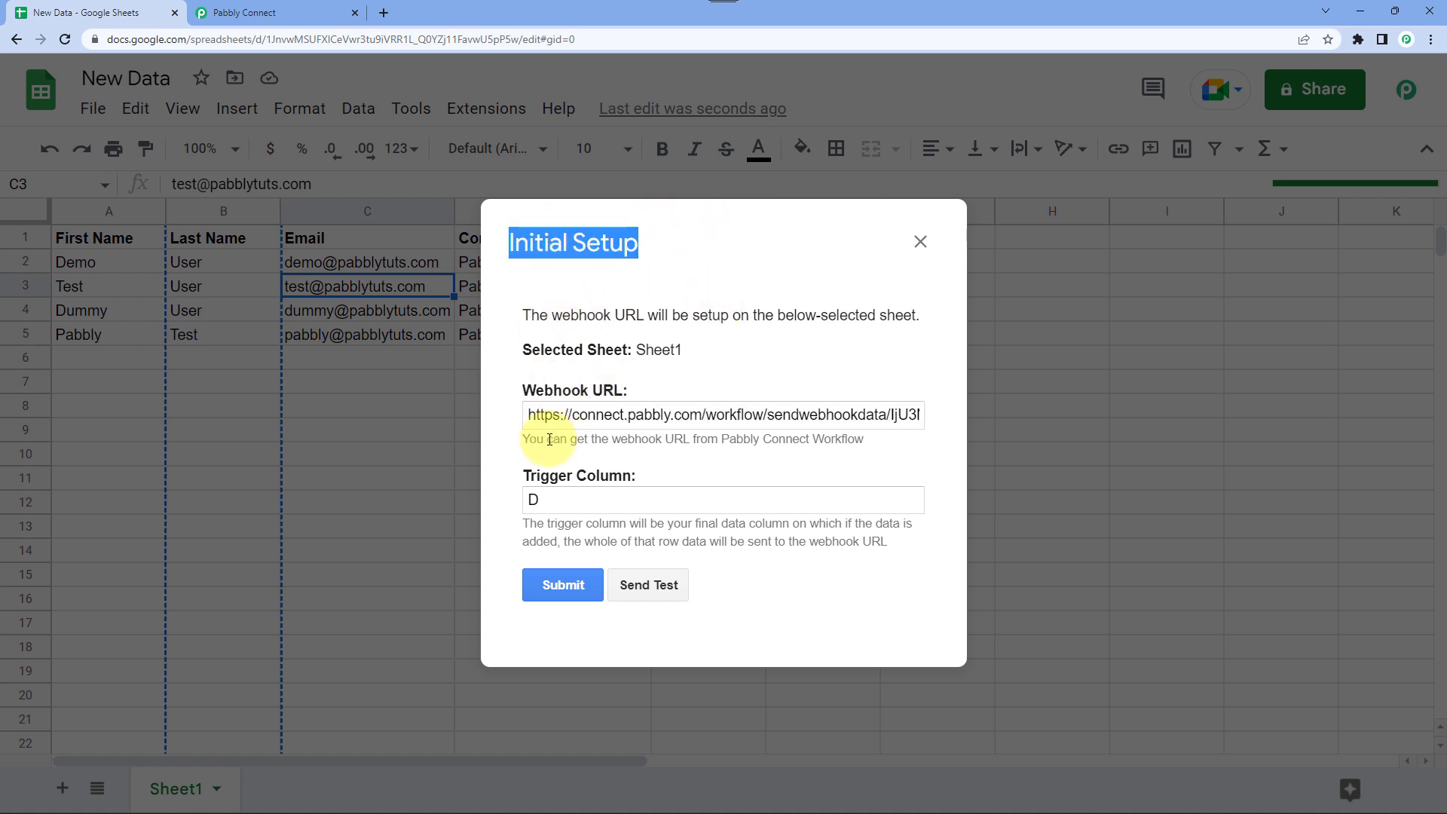
left_click(535, 413)
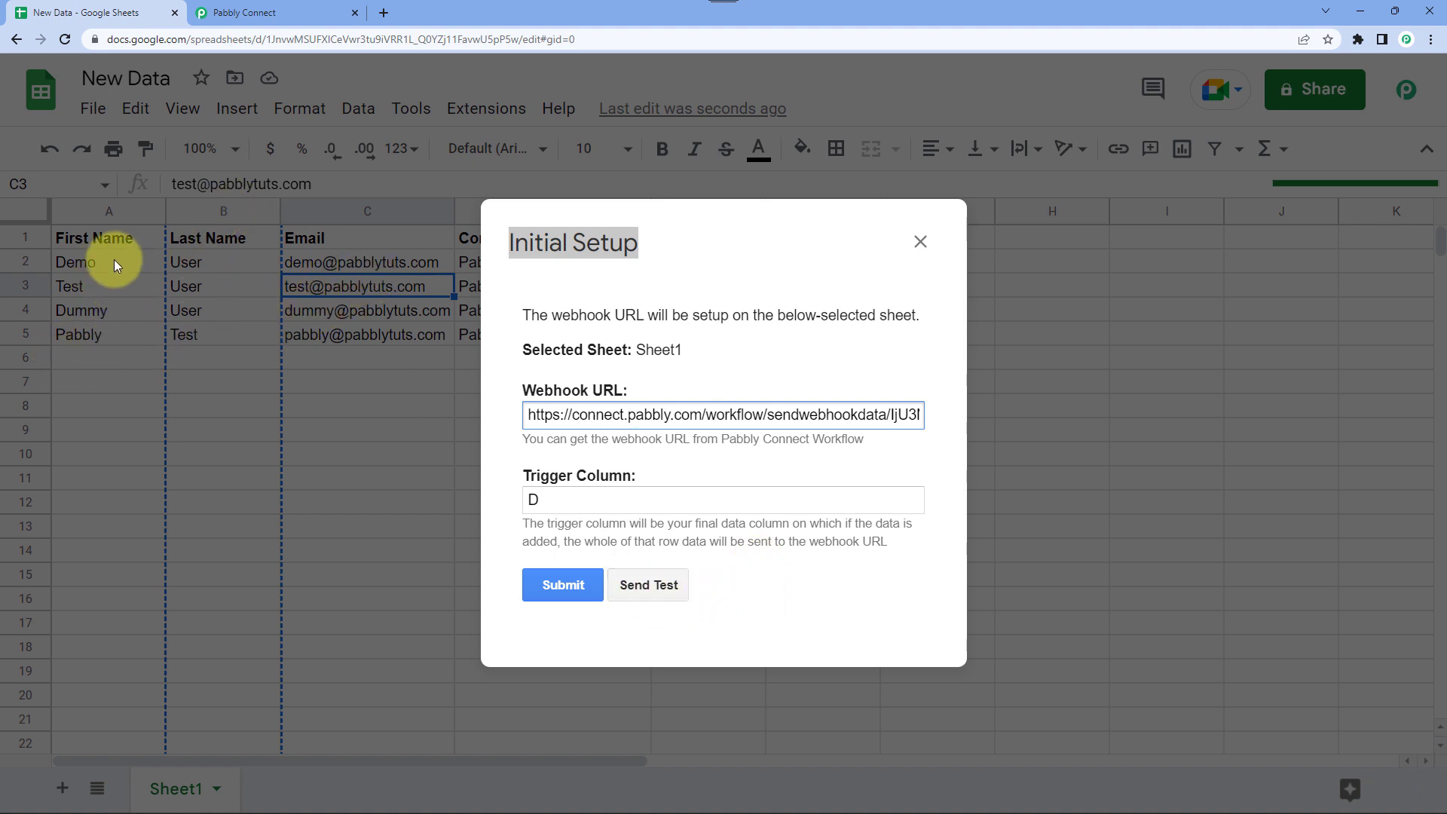
Step: Send test row data to the webhook and check Pabbly Connect for the response
left_click(249, 12)
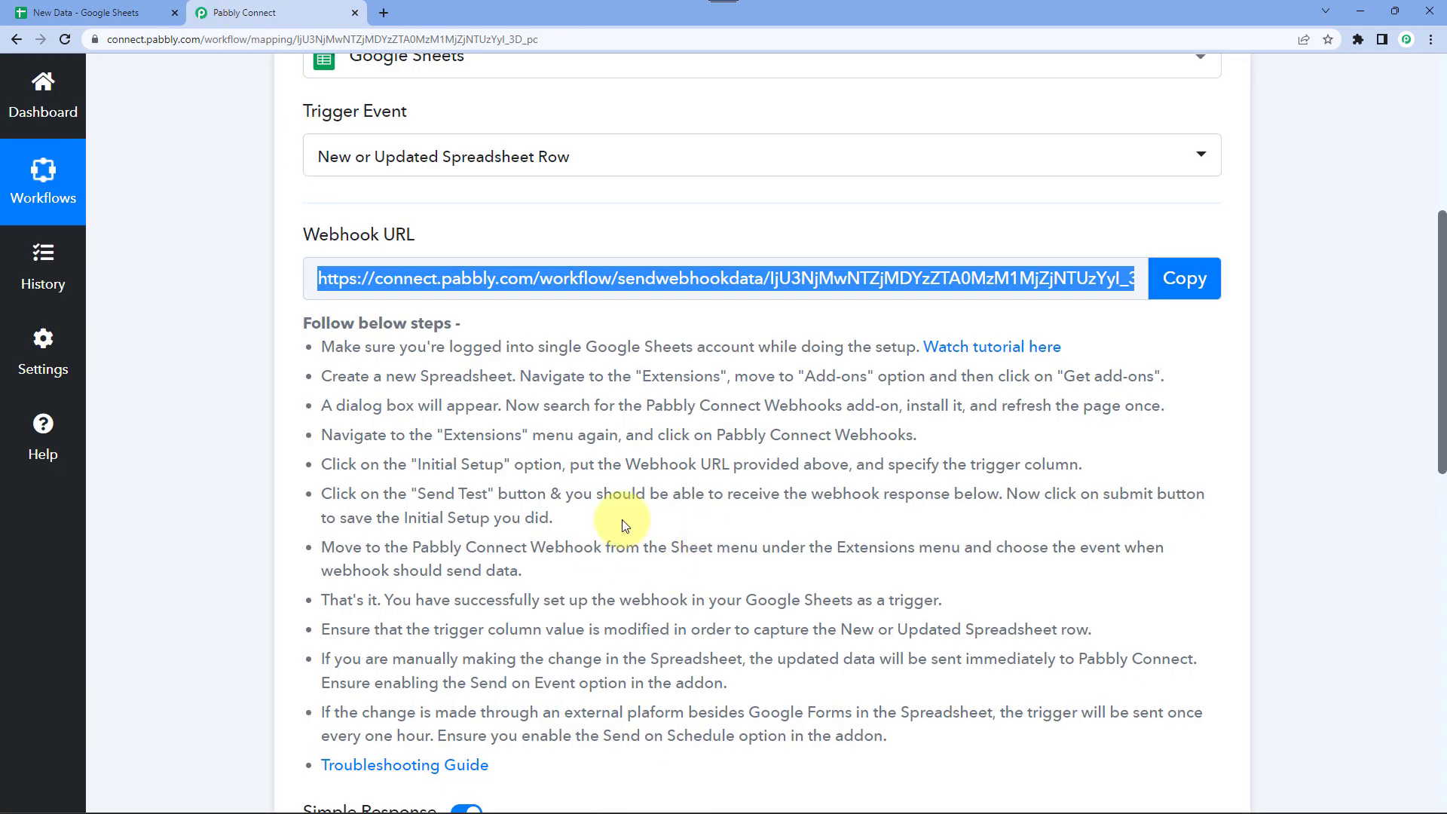
scroll(475, 527, "down", 5)
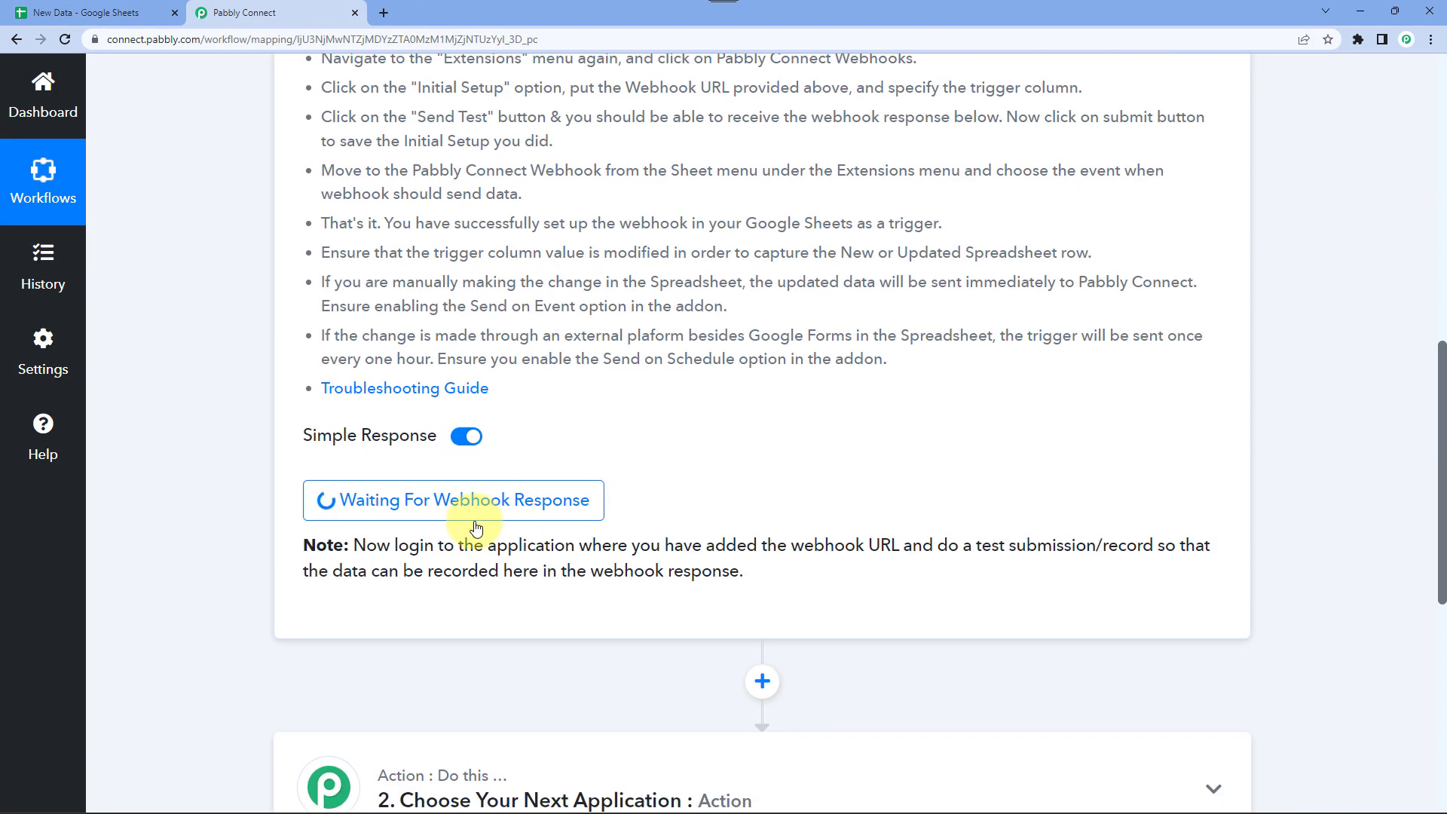
left_click(87, 12)
left_click(619, 587)
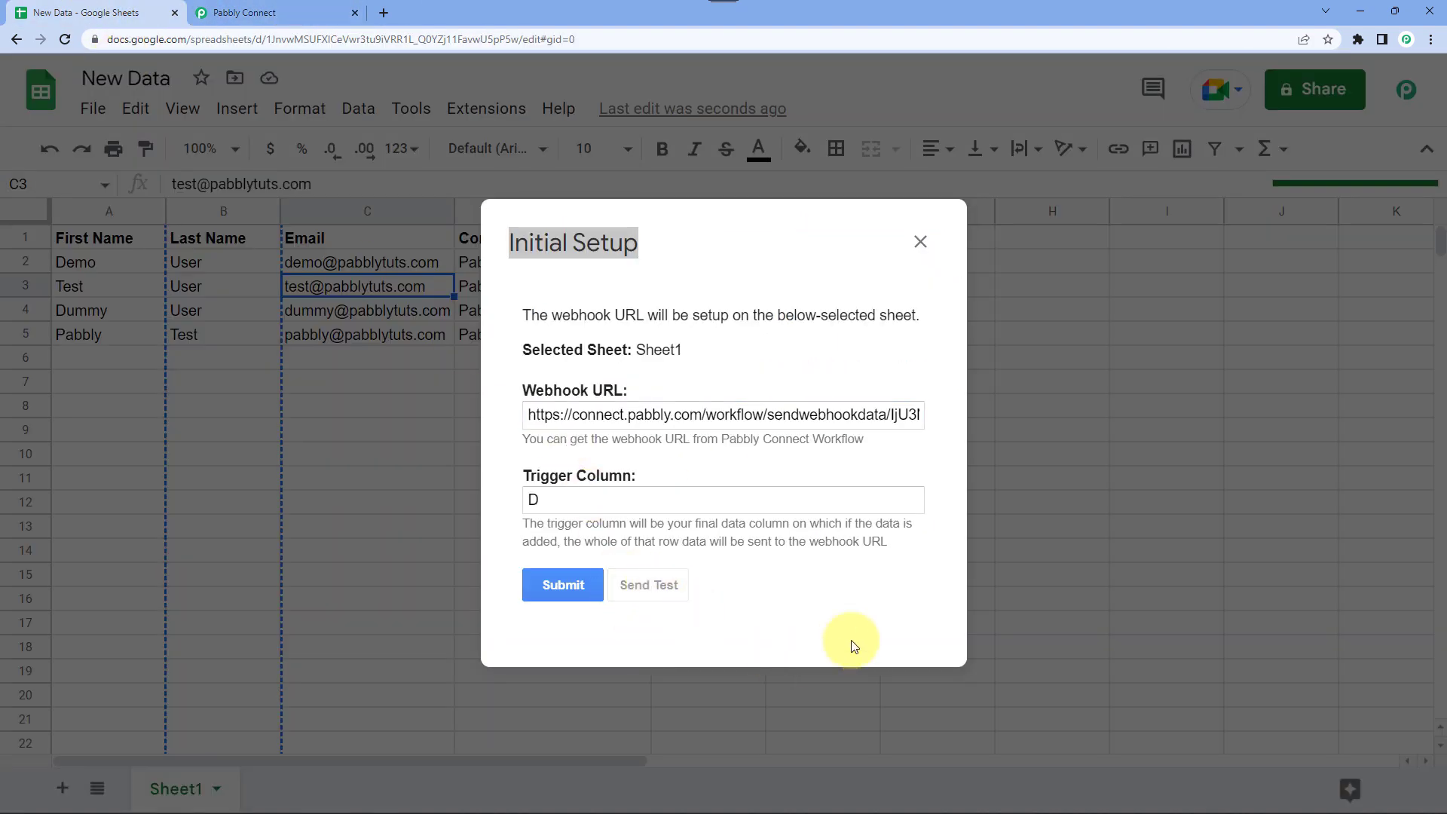
scroll(849, 642, "down", 1)
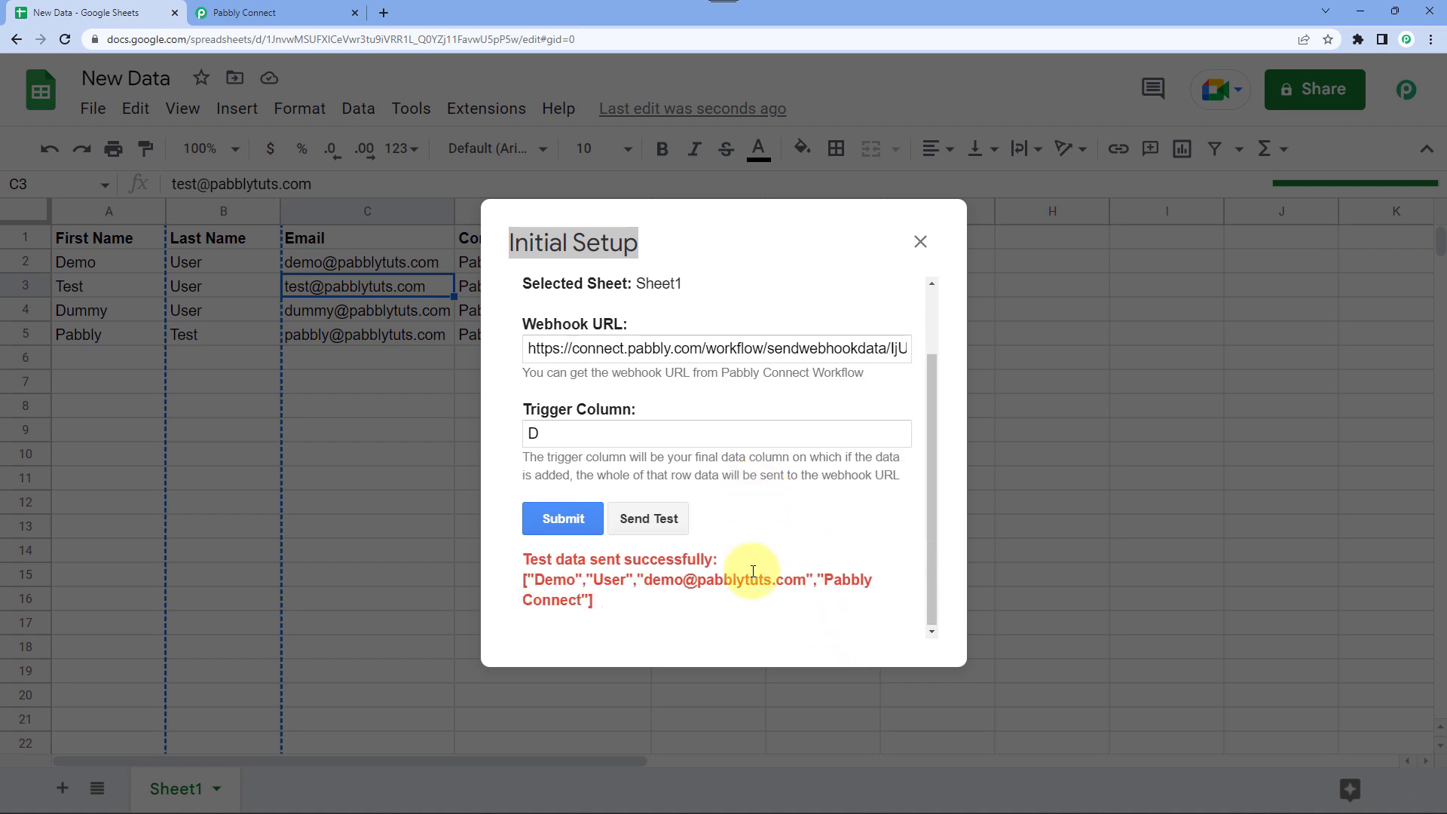
left_click(329, 11)
scroll(490, 490, "down", 4)
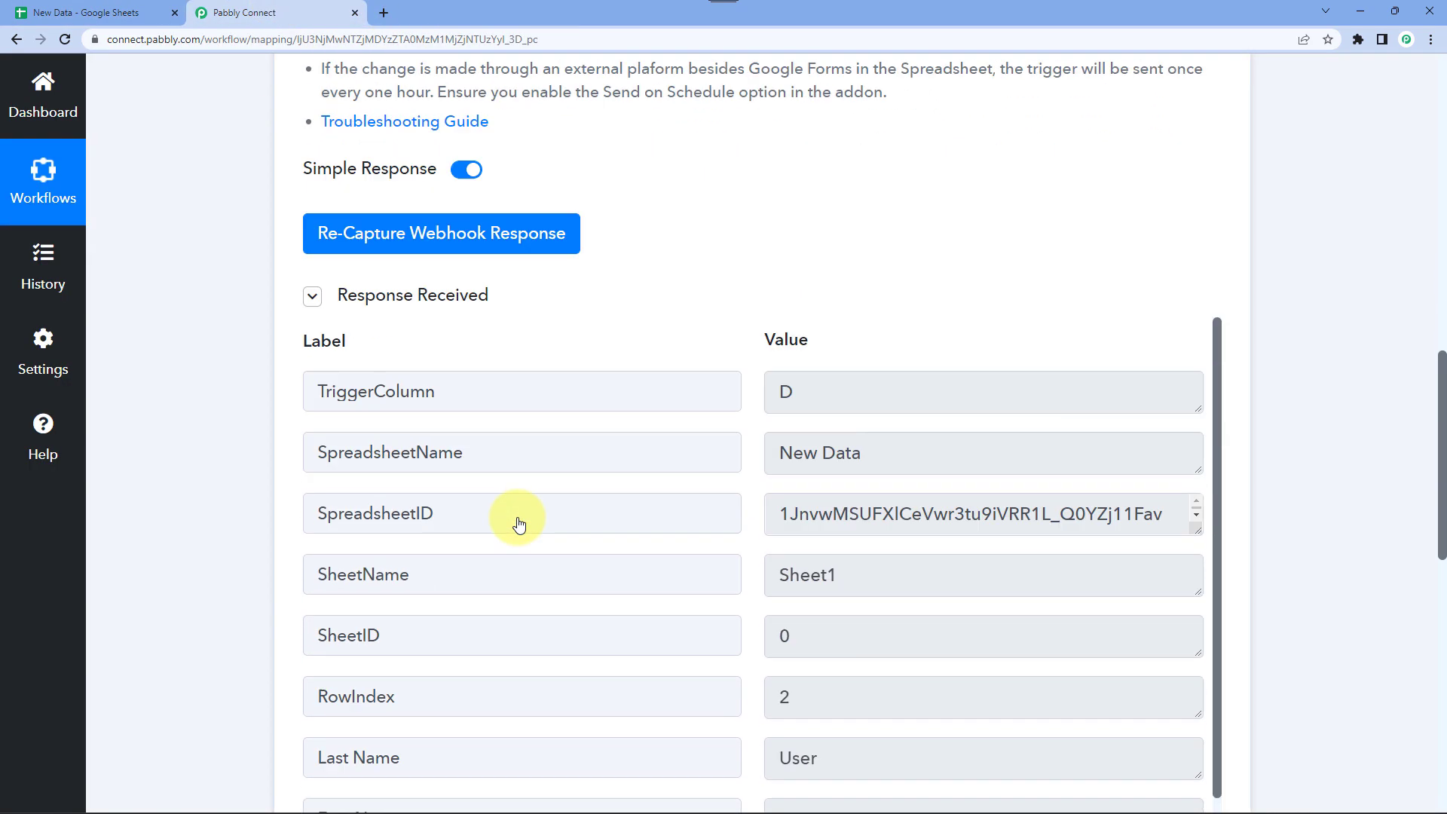
scroll(910, 513, "down", 2)
scroll(855, 621, "down", 1)
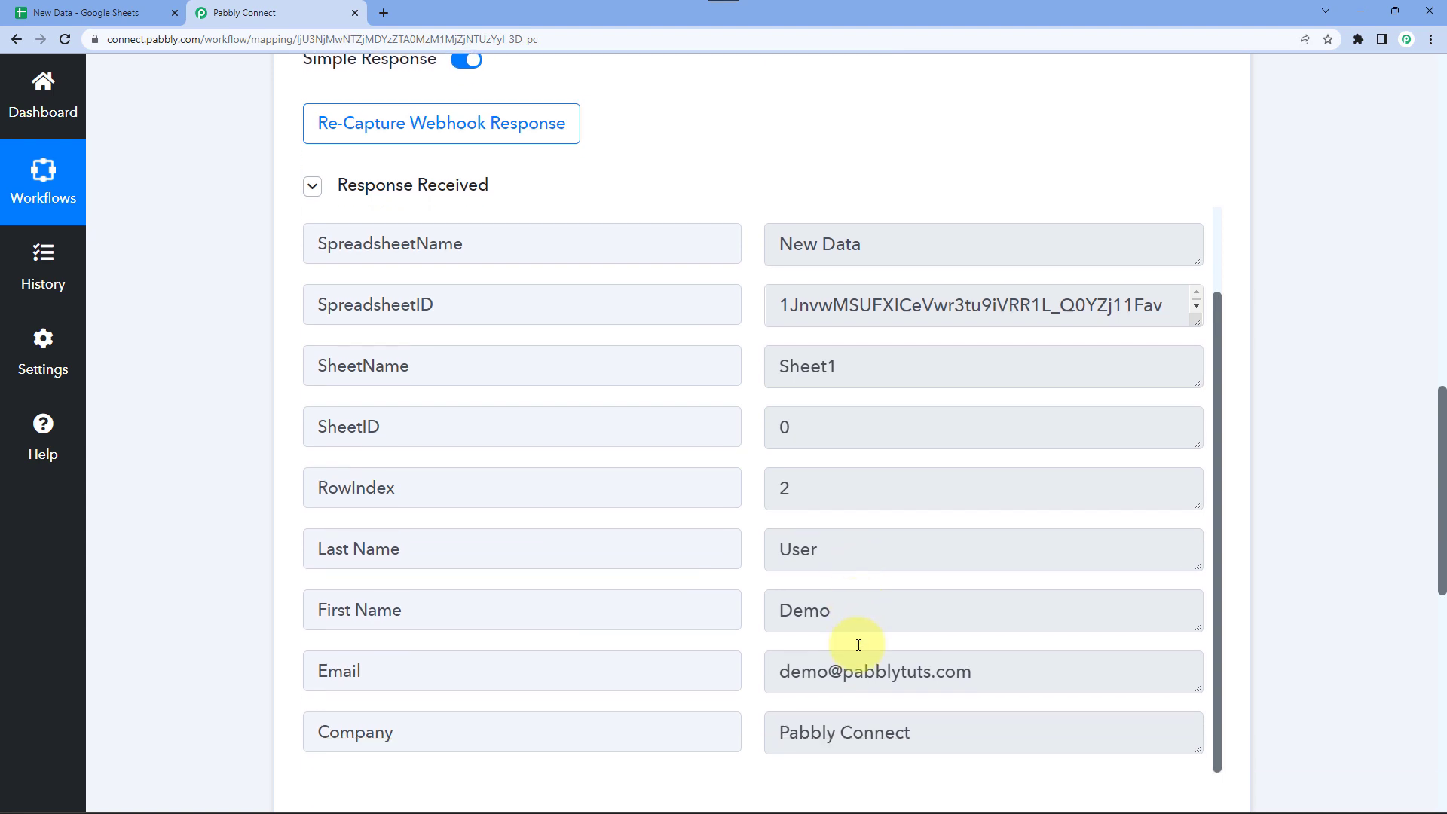
double_click(853, 549)
left_click(901, 617)
left_click(985, 671)
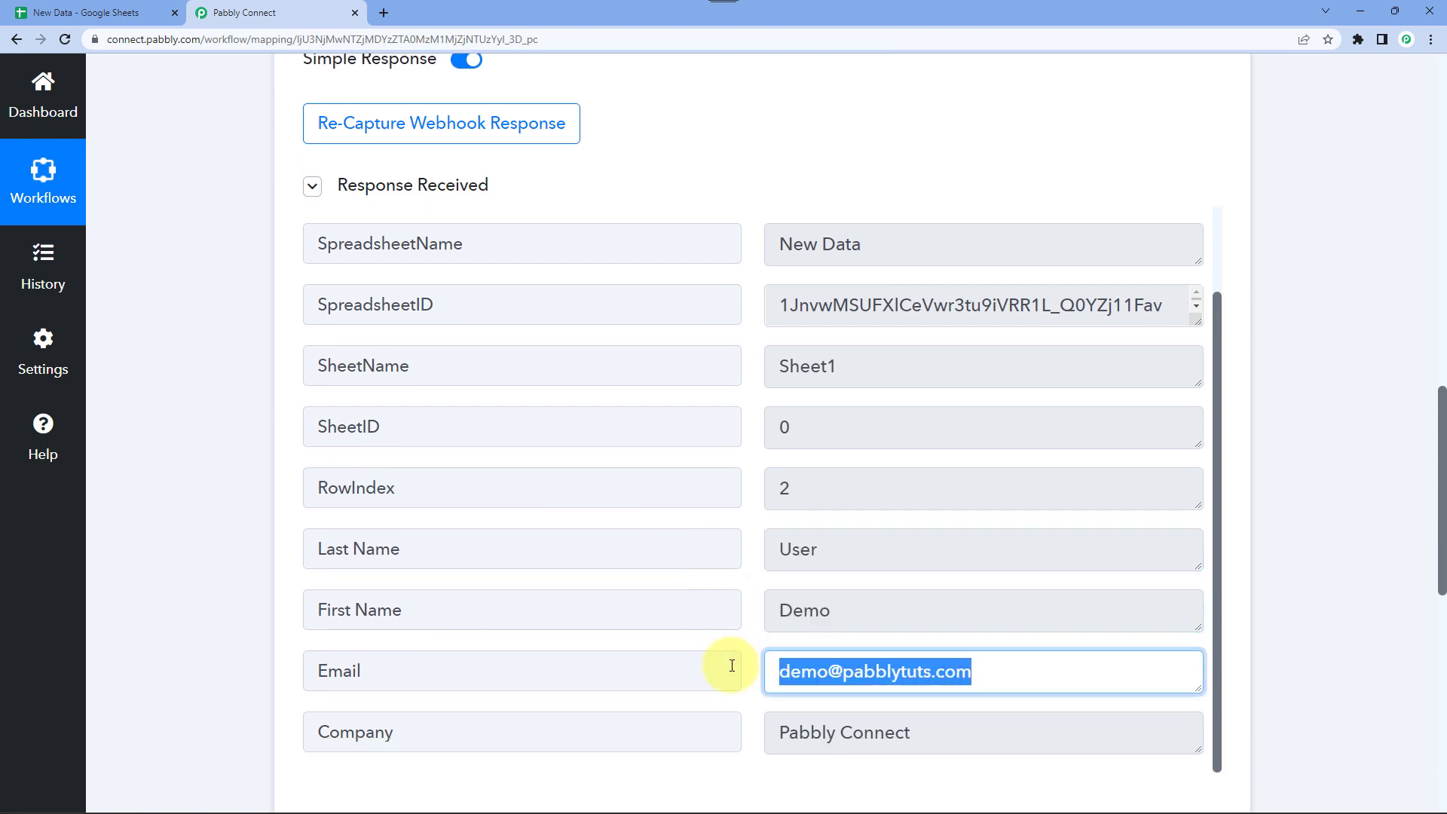
left_click(1008, 735)
left_click(709, 609)
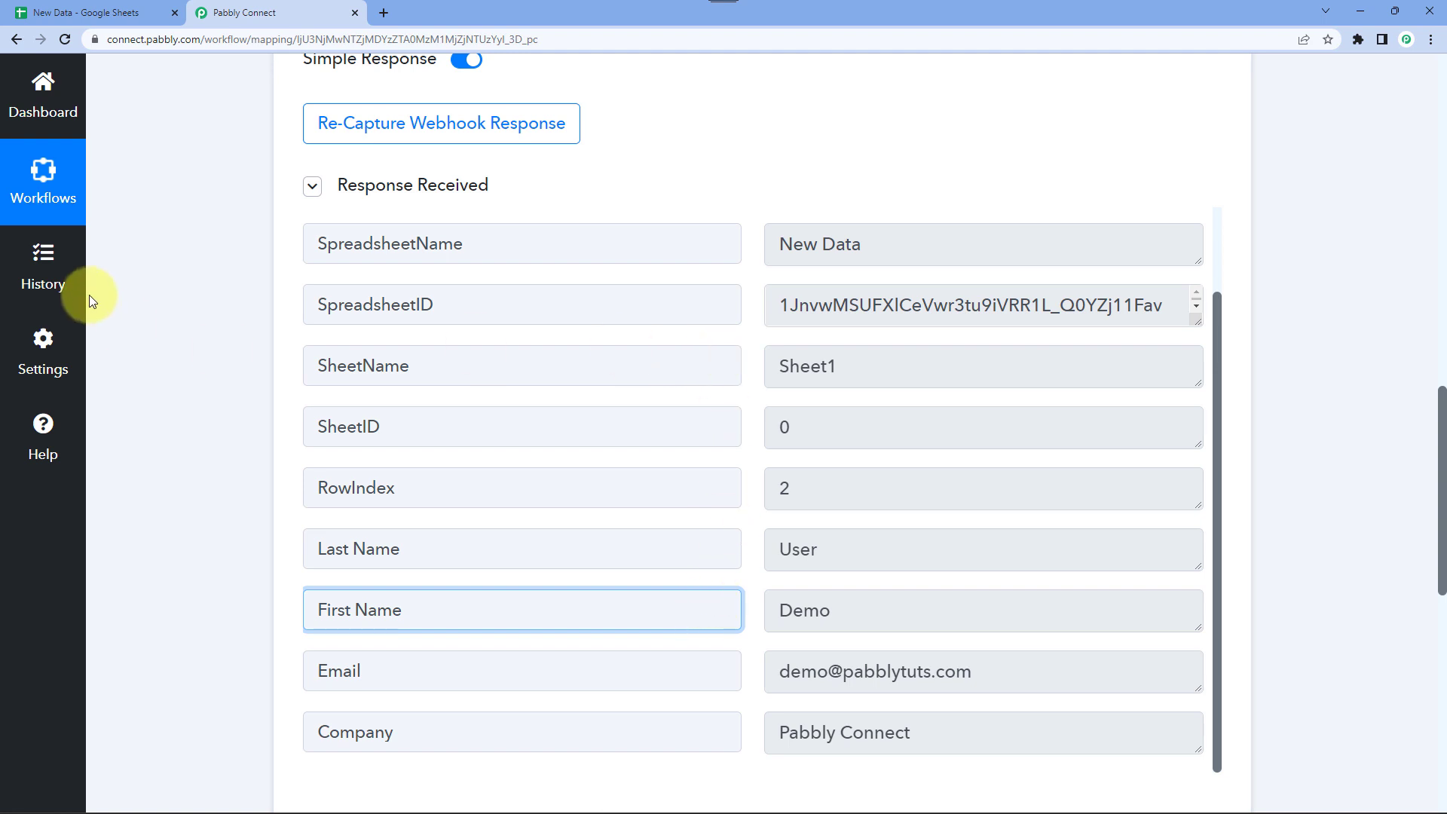
Step: Submit the webhook setup and close the Initial Setup dialog
left_click(111, 15)
left_click(573, 518)
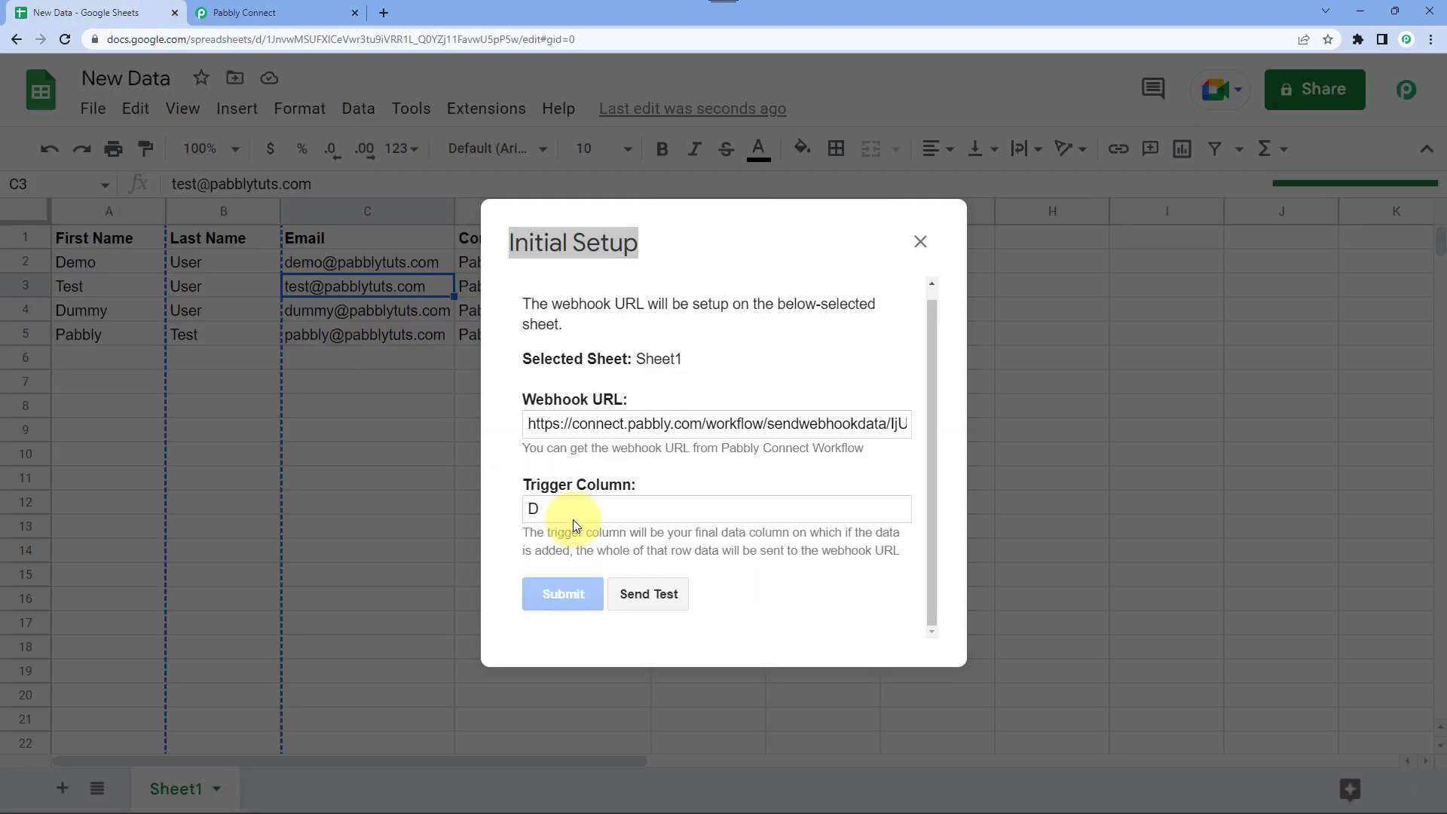
left_click(919, 241)
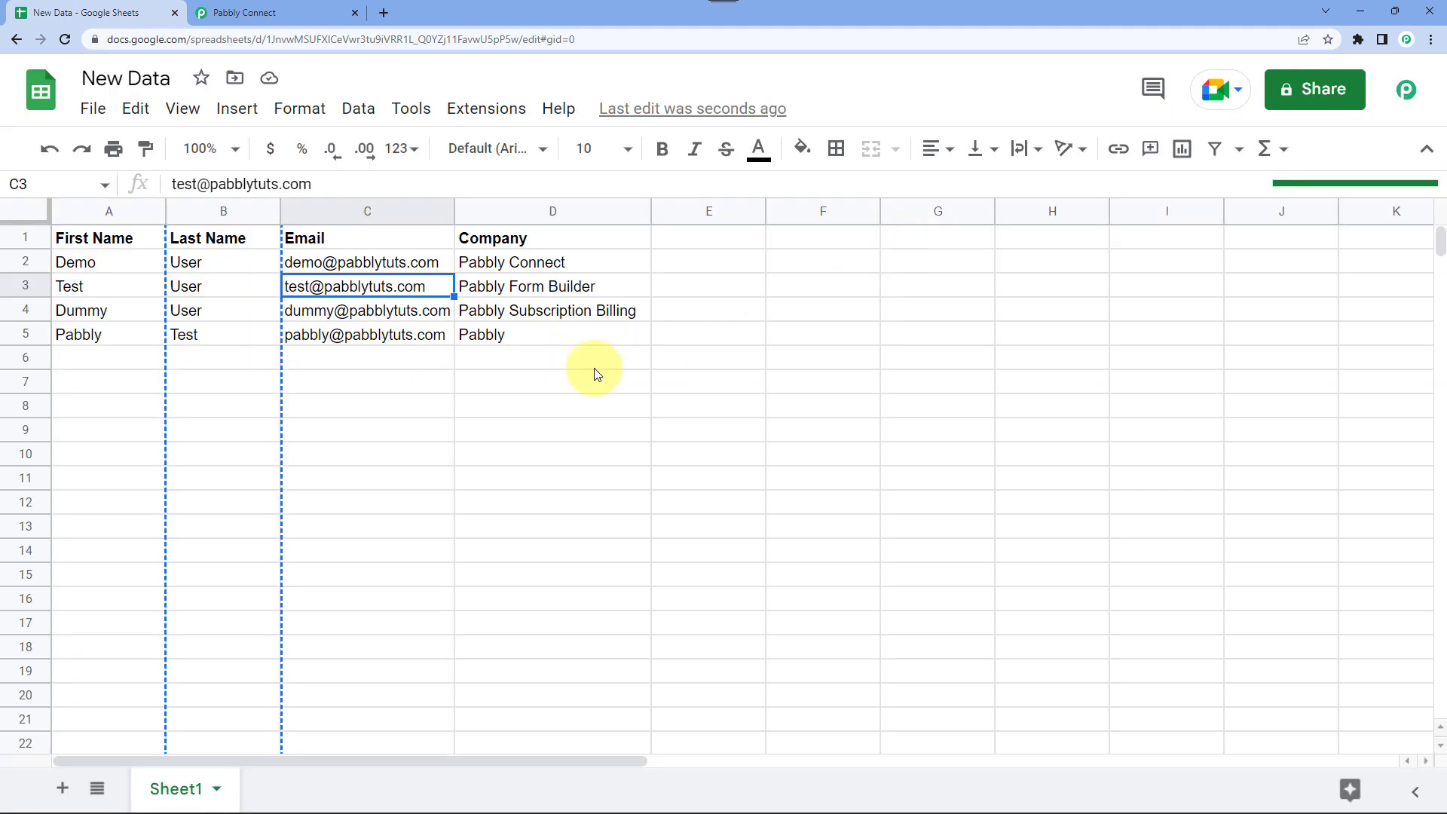
left_click(486, 266)
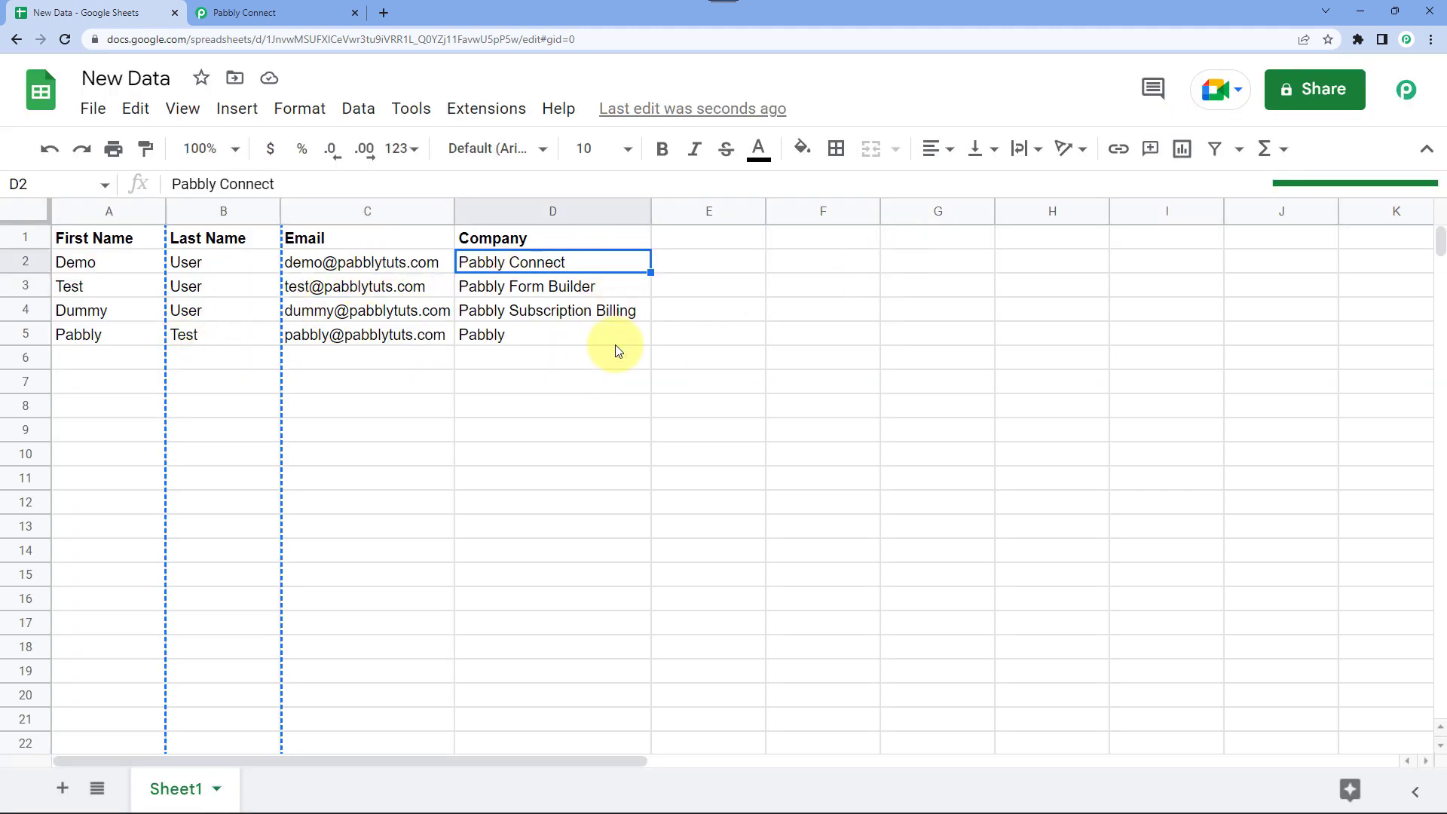
left_click(594, 363)
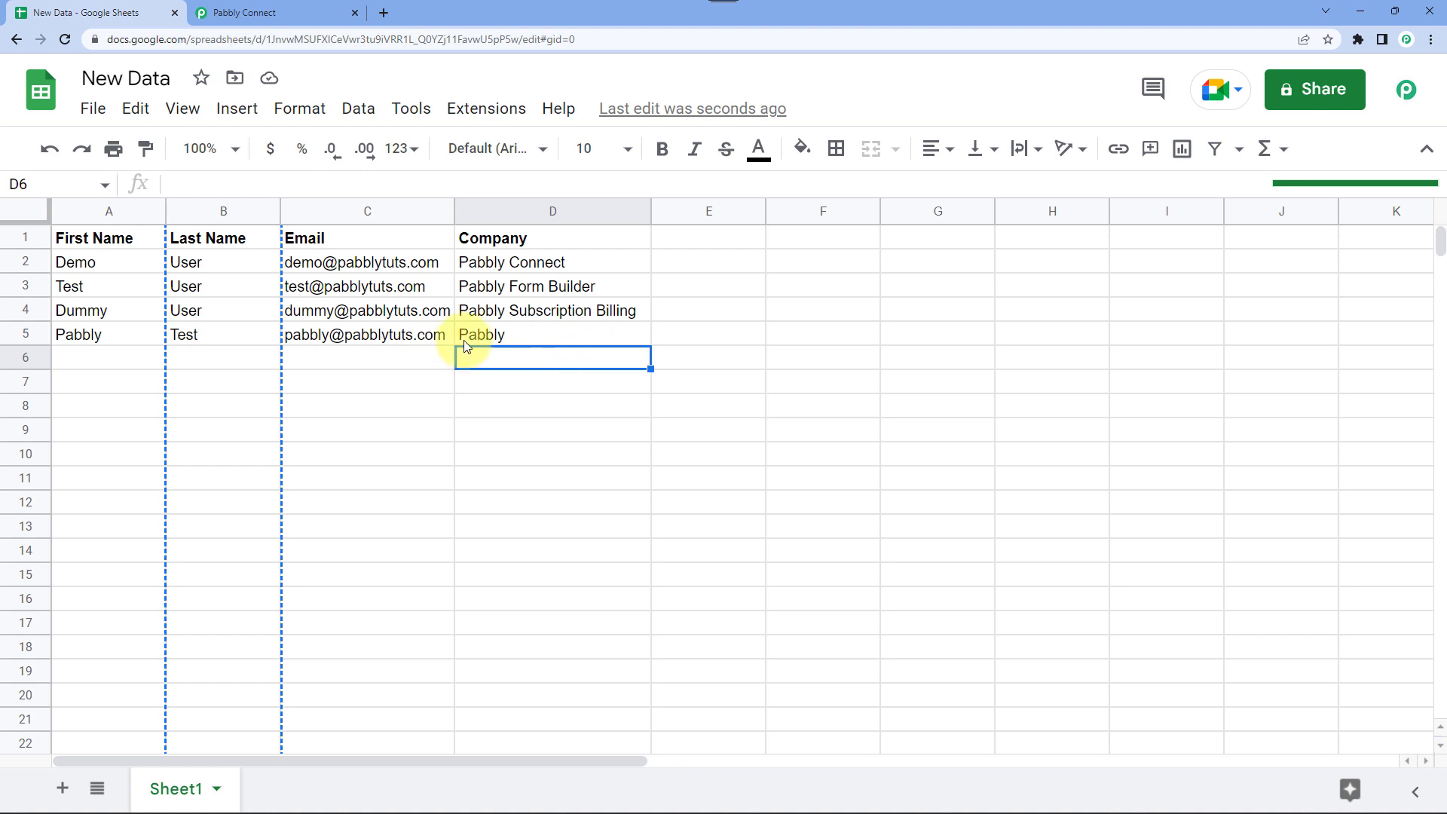
Step: Paste the copied cells into E1 and enable the webhook add-on's Send On Event option
left_click(725, 238)
key("ctrl+c")
key("ctrl+v")
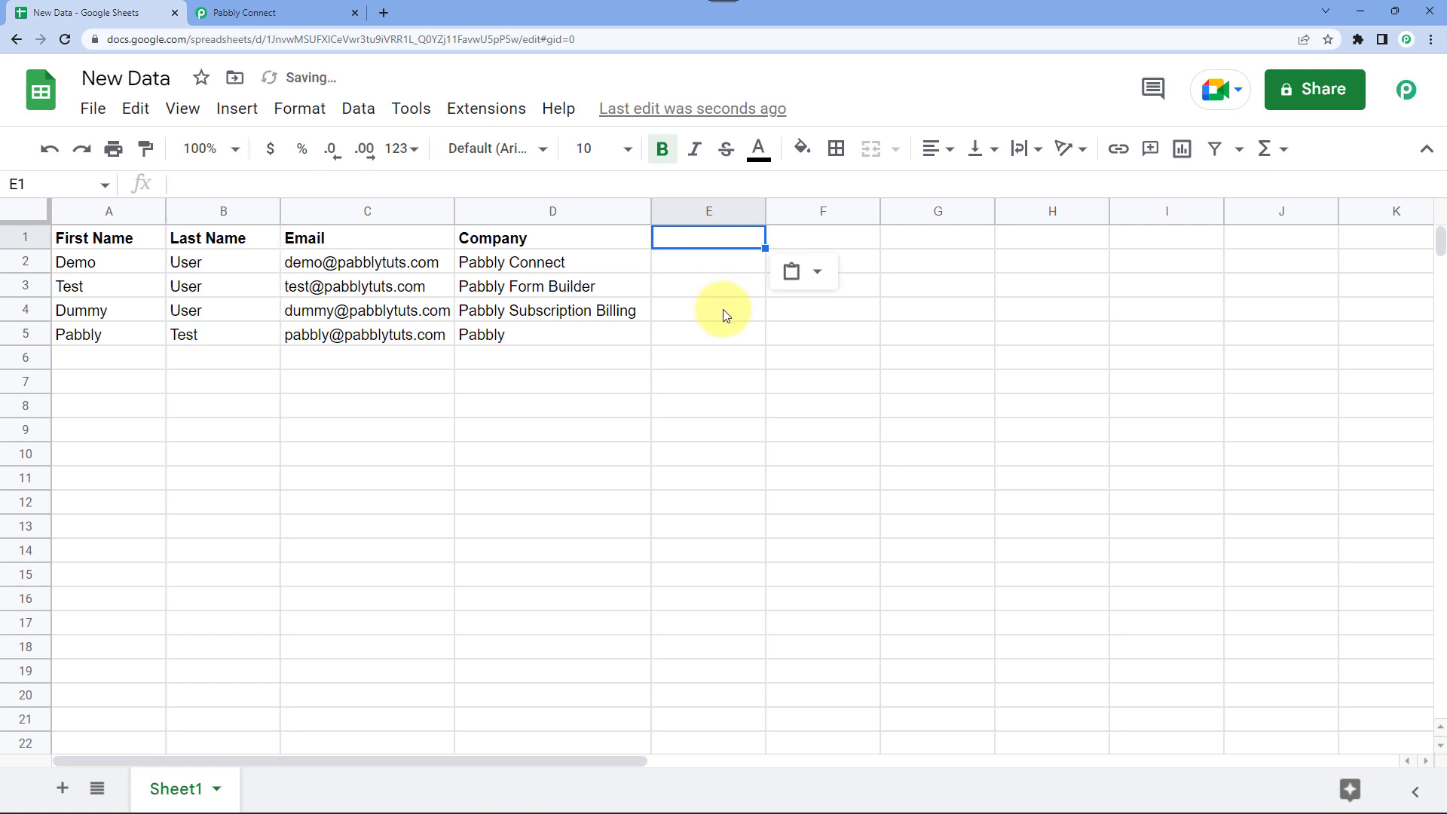
left_click(725, 309)
left_click(697, 407)
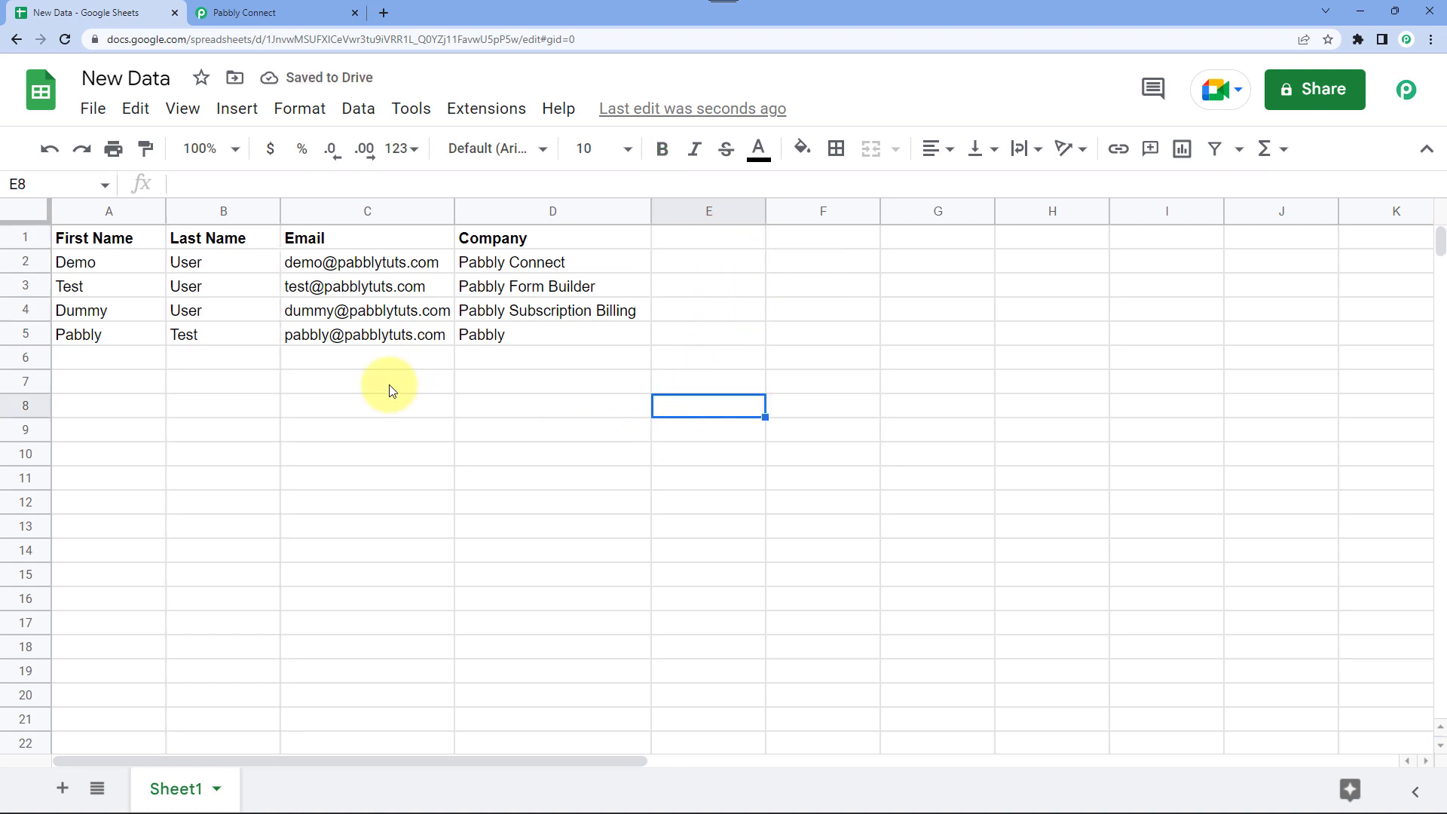
left_click(499, 110)
mouse_move(578, 404)
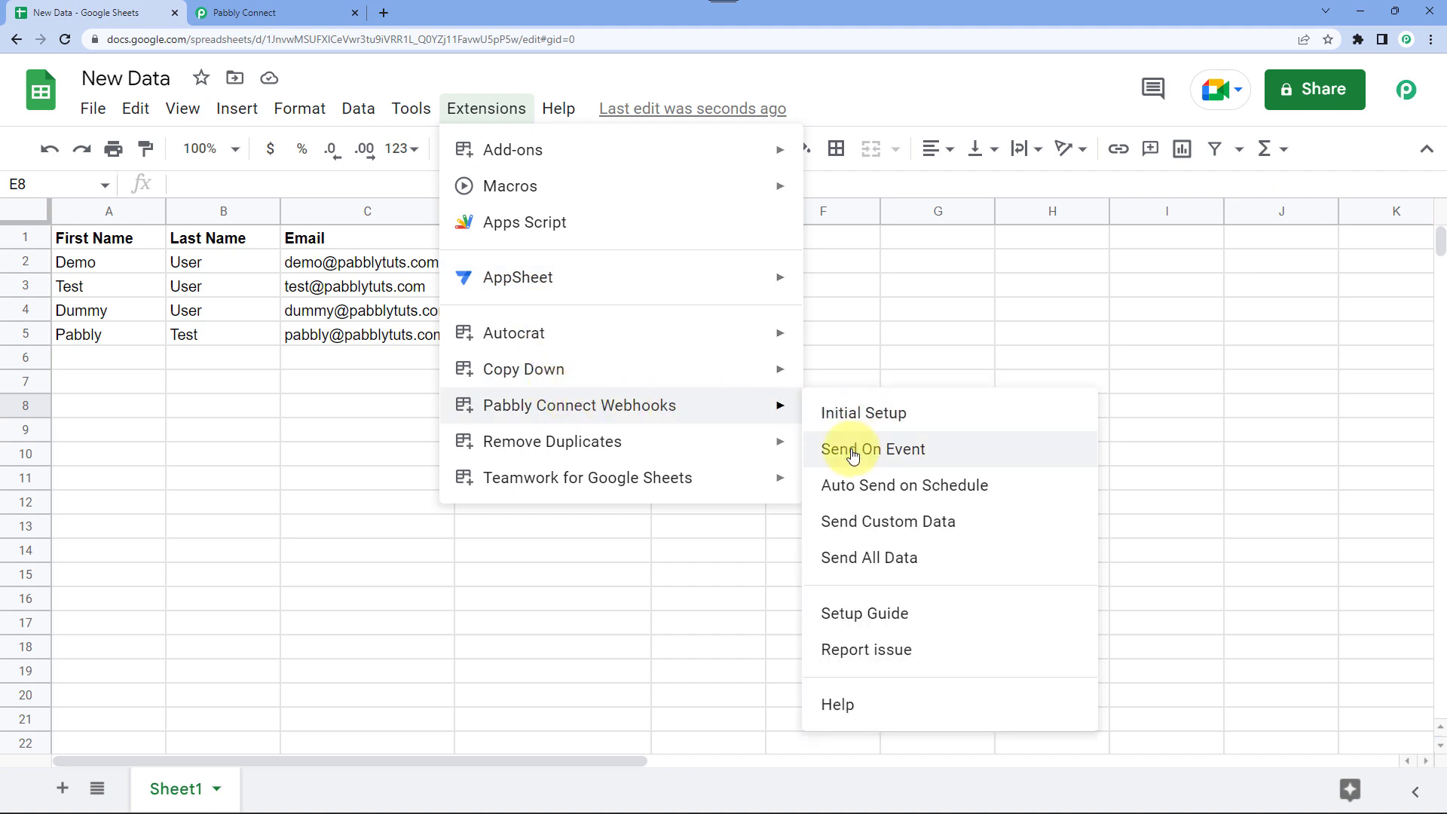
left_click(883, 457)
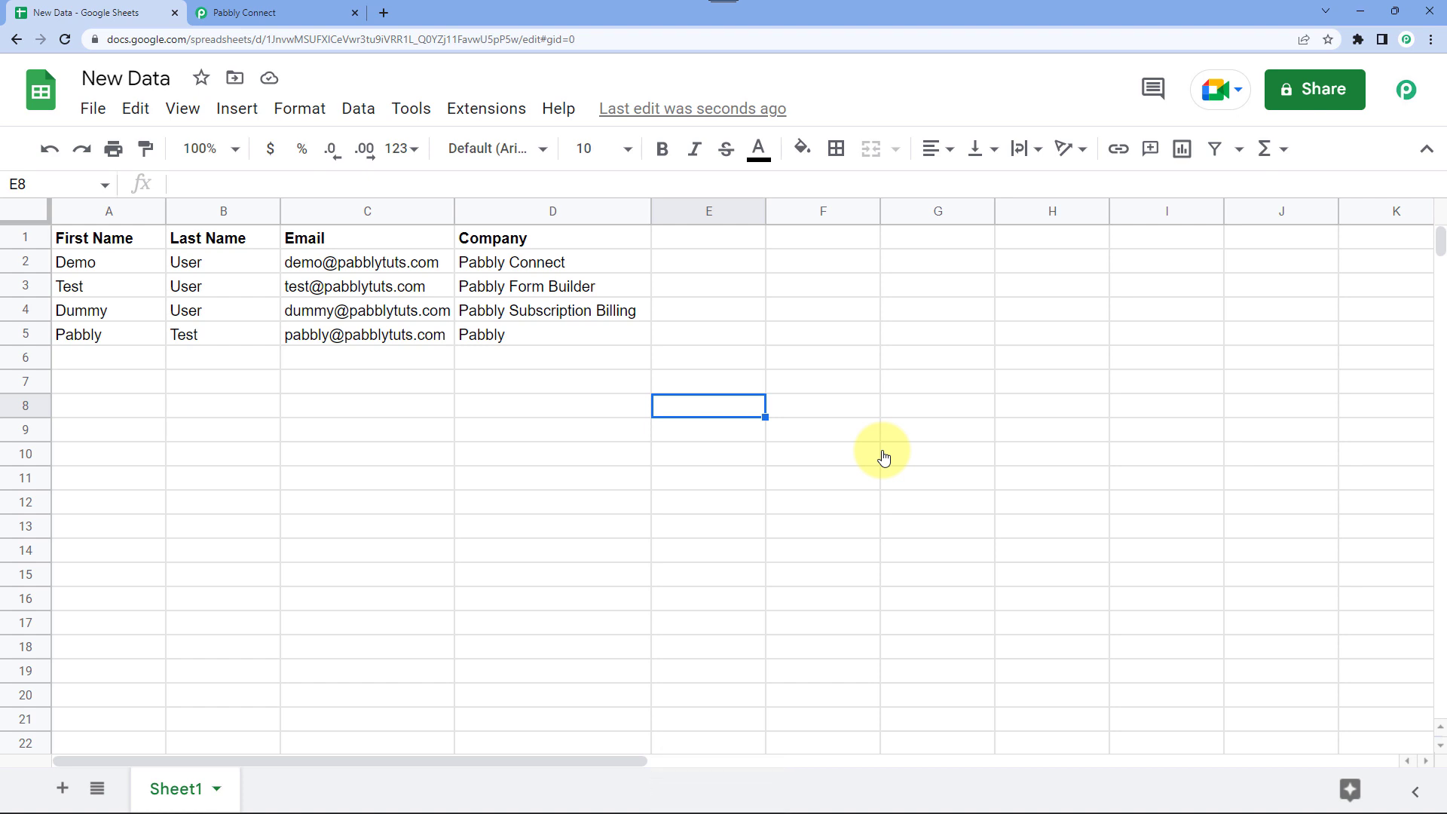
Step: Check the Pabbly workflow, then select the empty row 6 cells A6 through D6
left_click(233, 12)
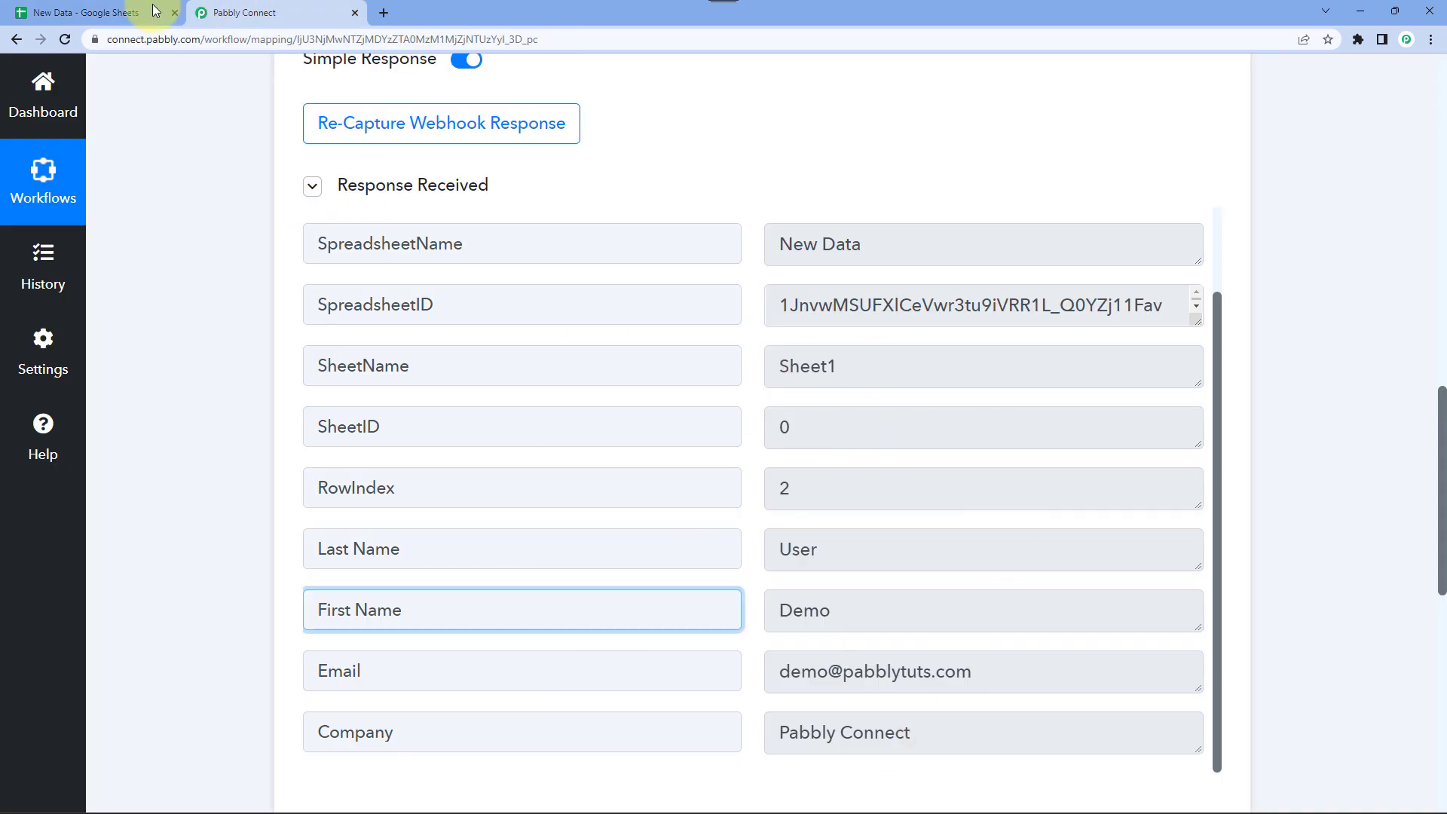
left_click(113, 9)
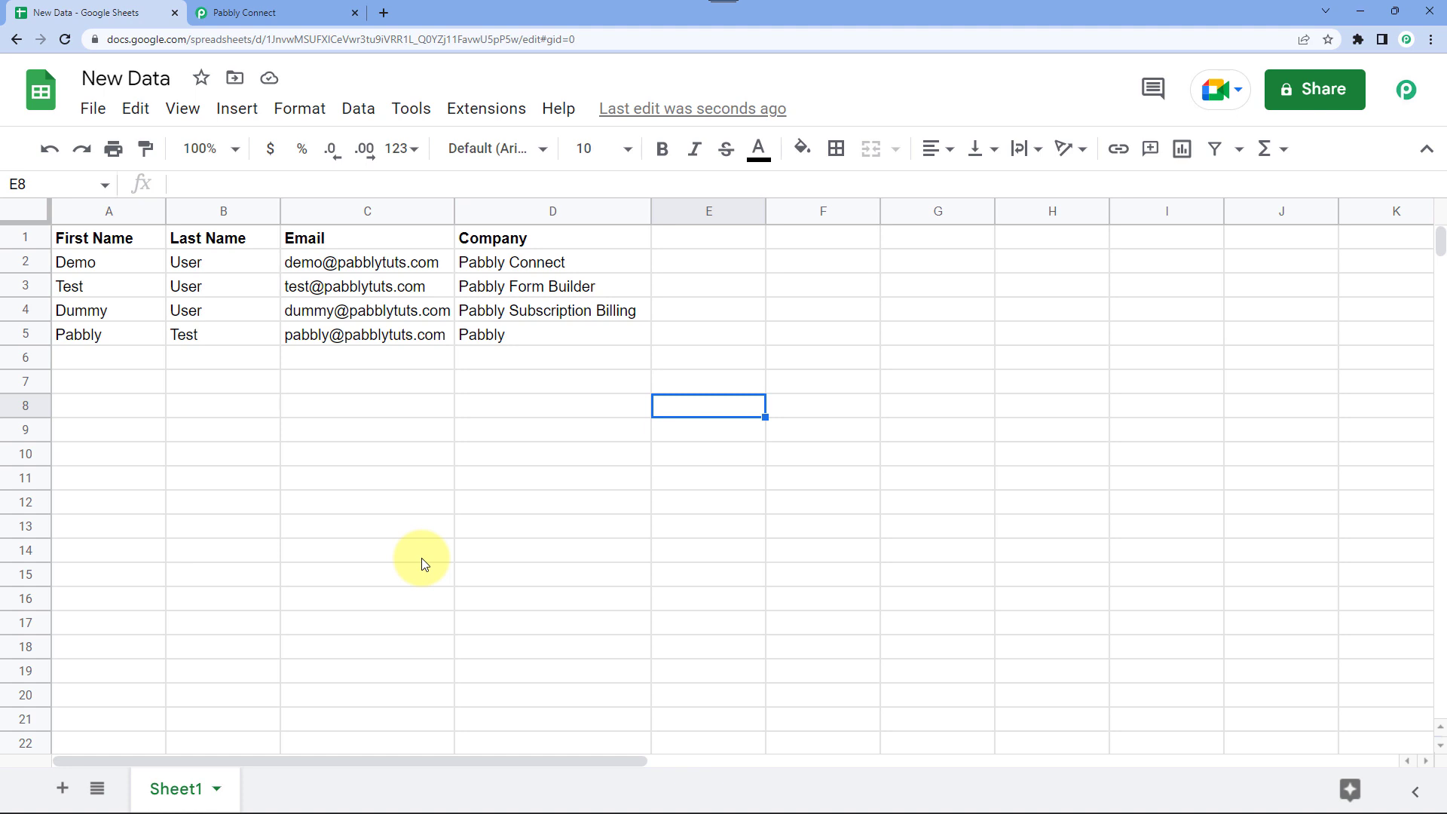
left_click(484, 107)
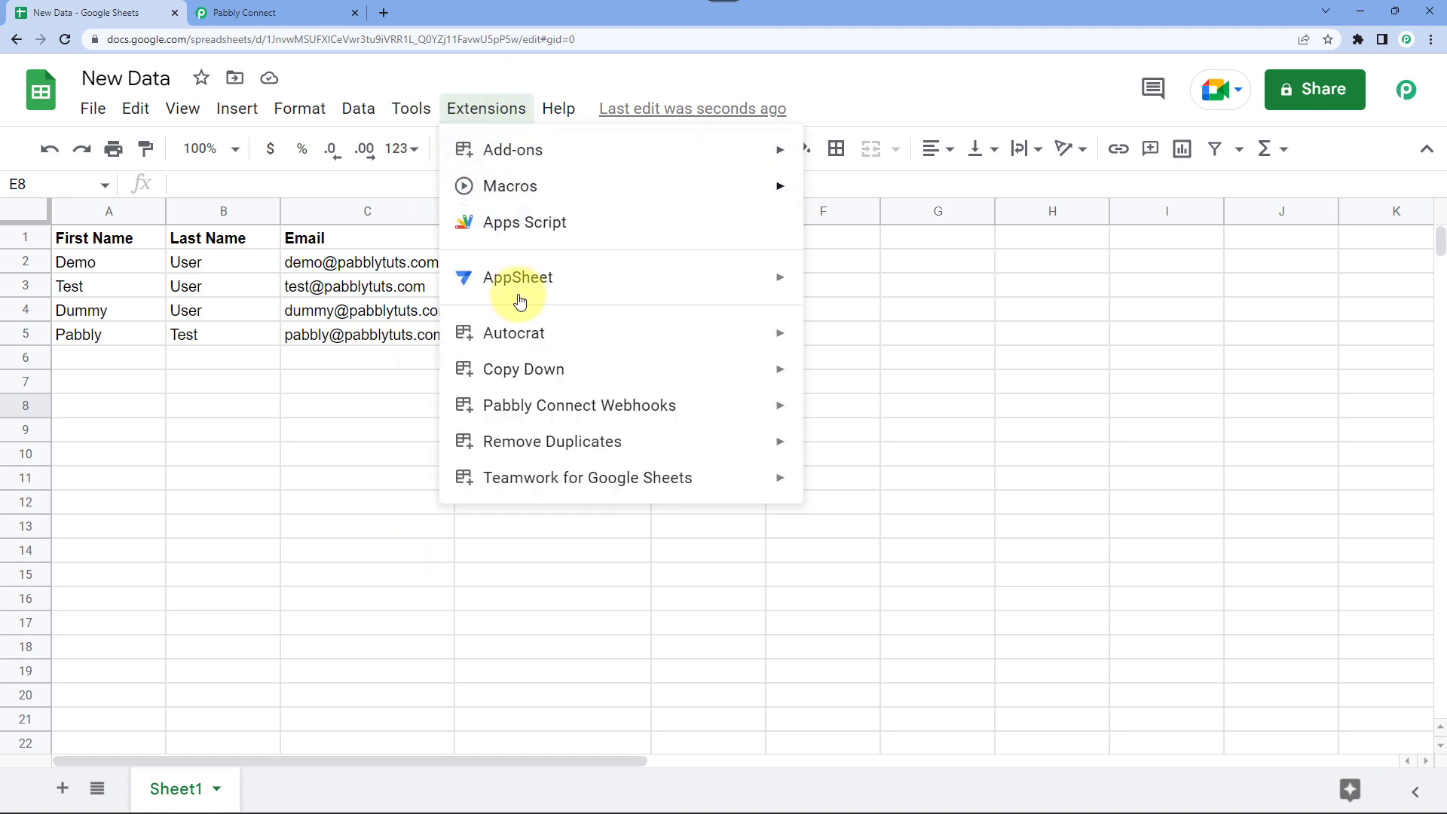
left_click(833, 316)
left_click(106, 358)
left_click(207, 360)
left_click(361, 360)
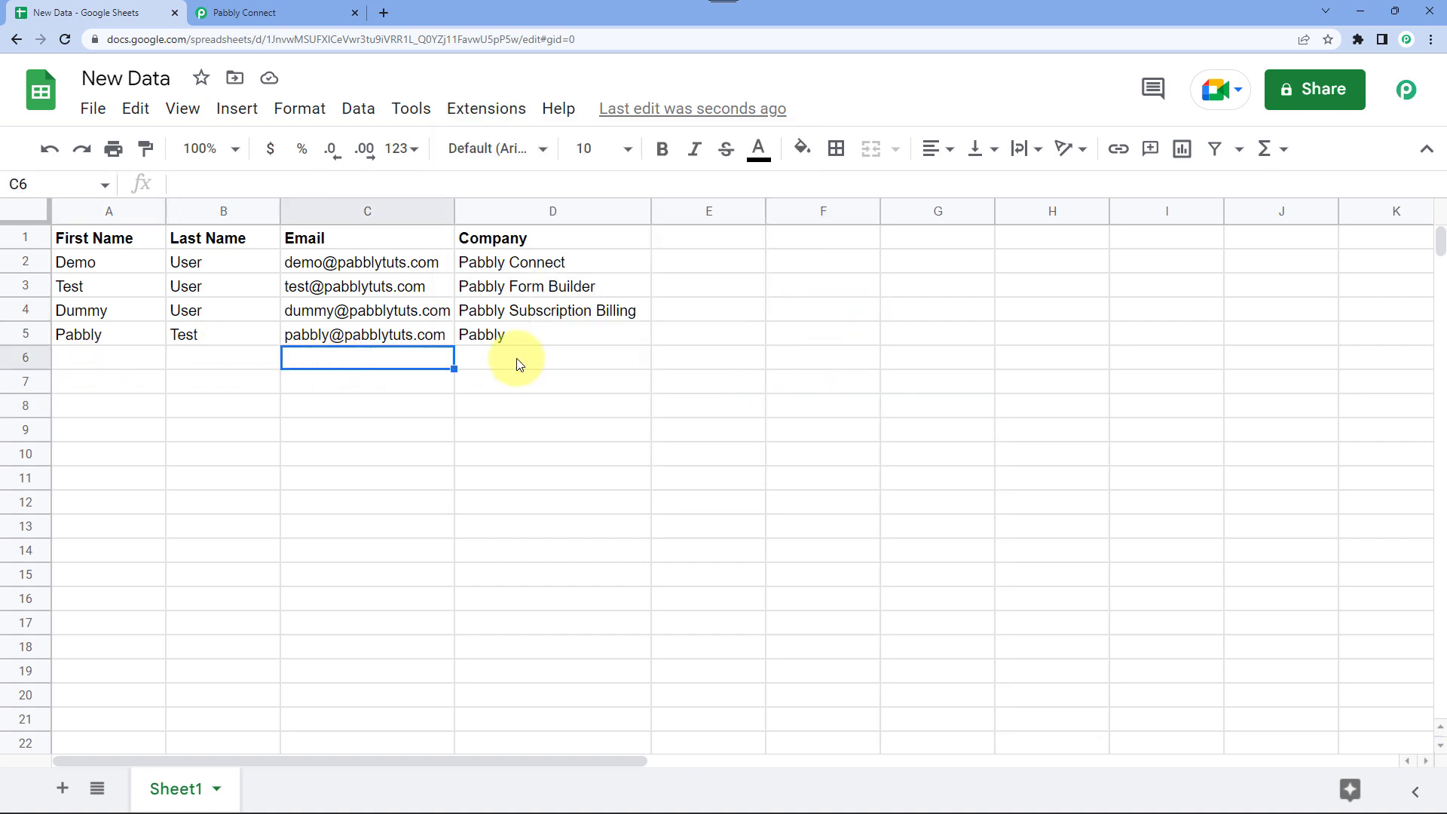
left_click(518, 364)
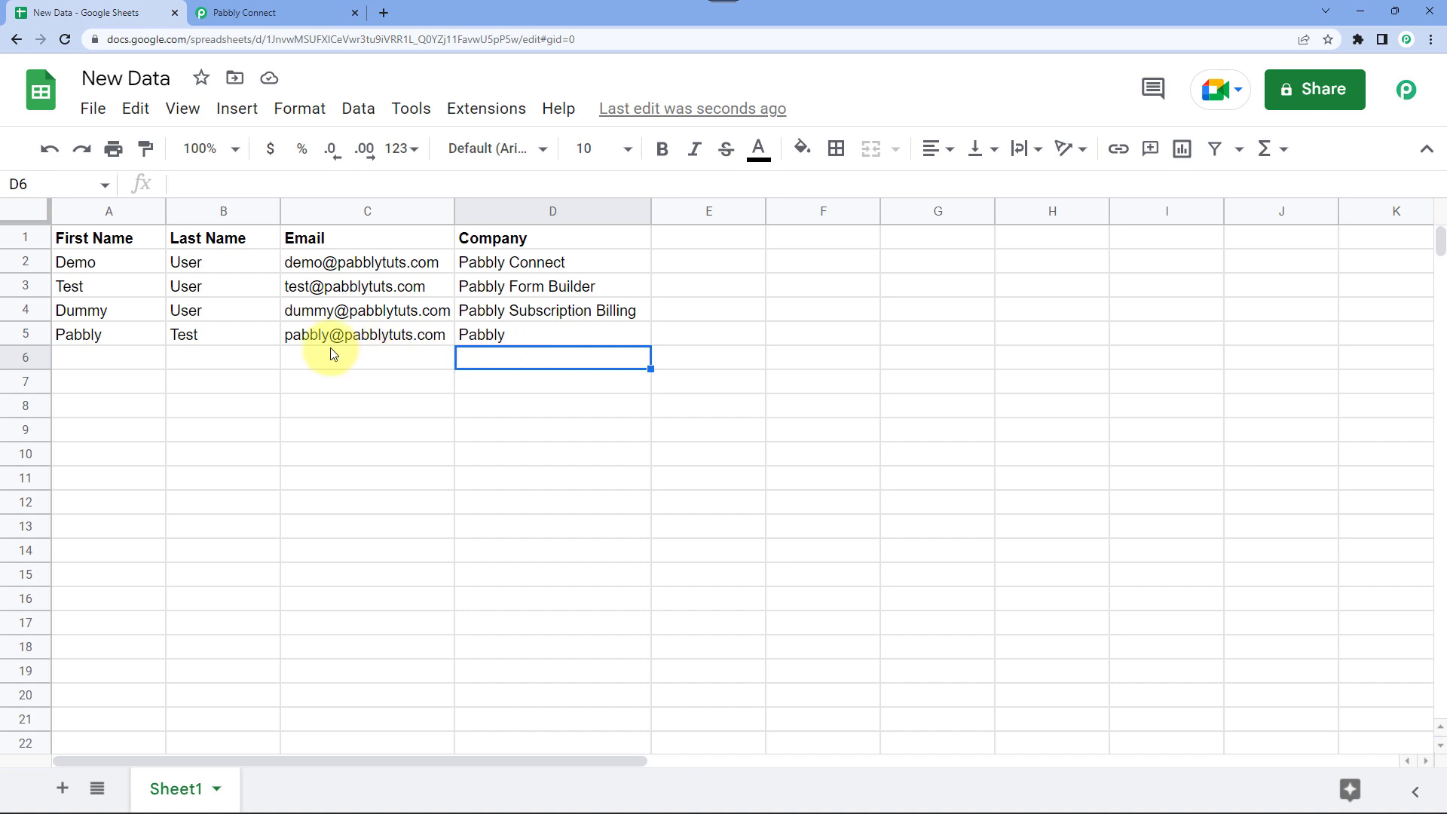
Step: Re-capture the webhook response in Pabbly Connect, confirming with Yes
left_click(269, 12)
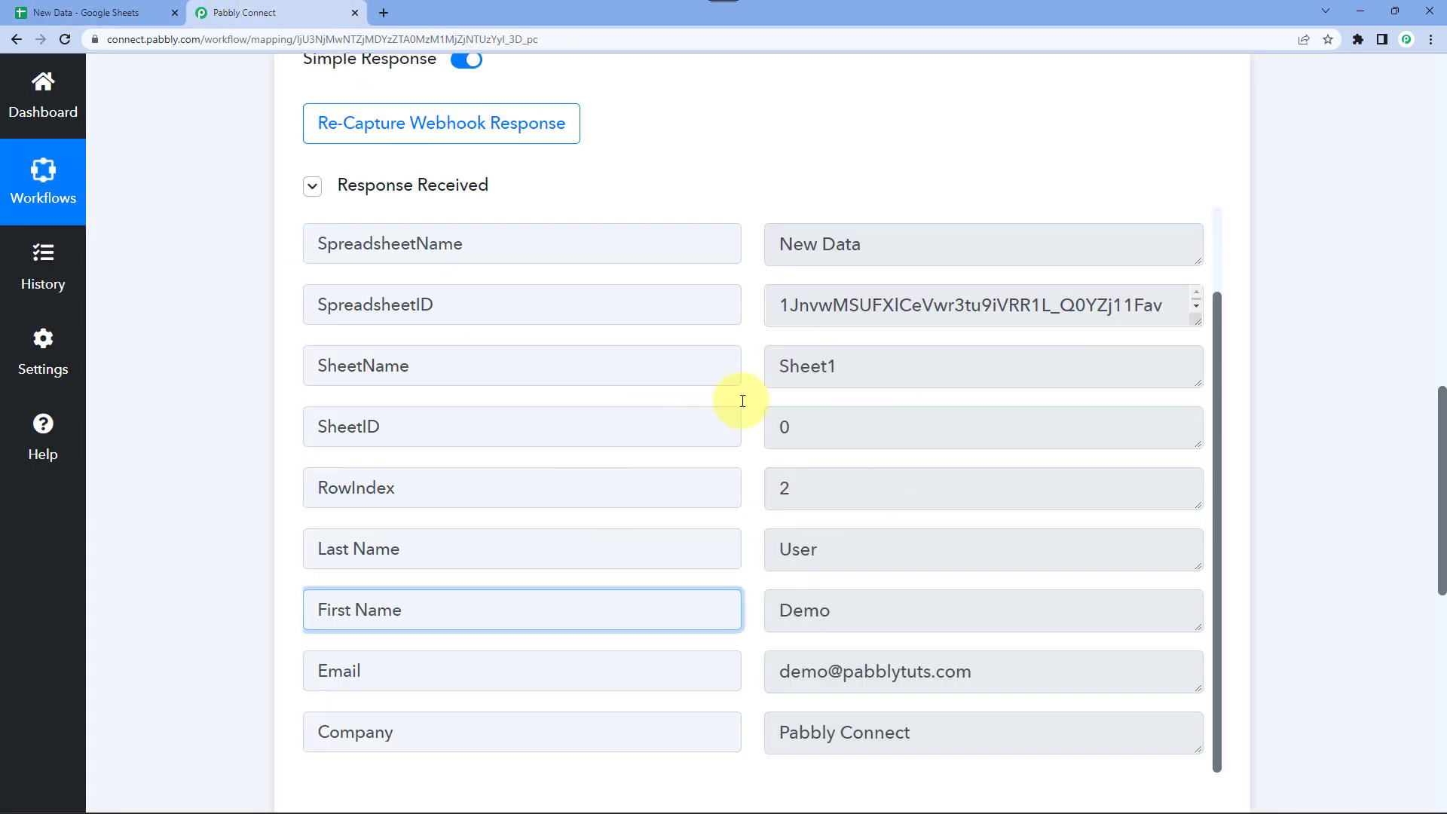
left_click(494, 128)
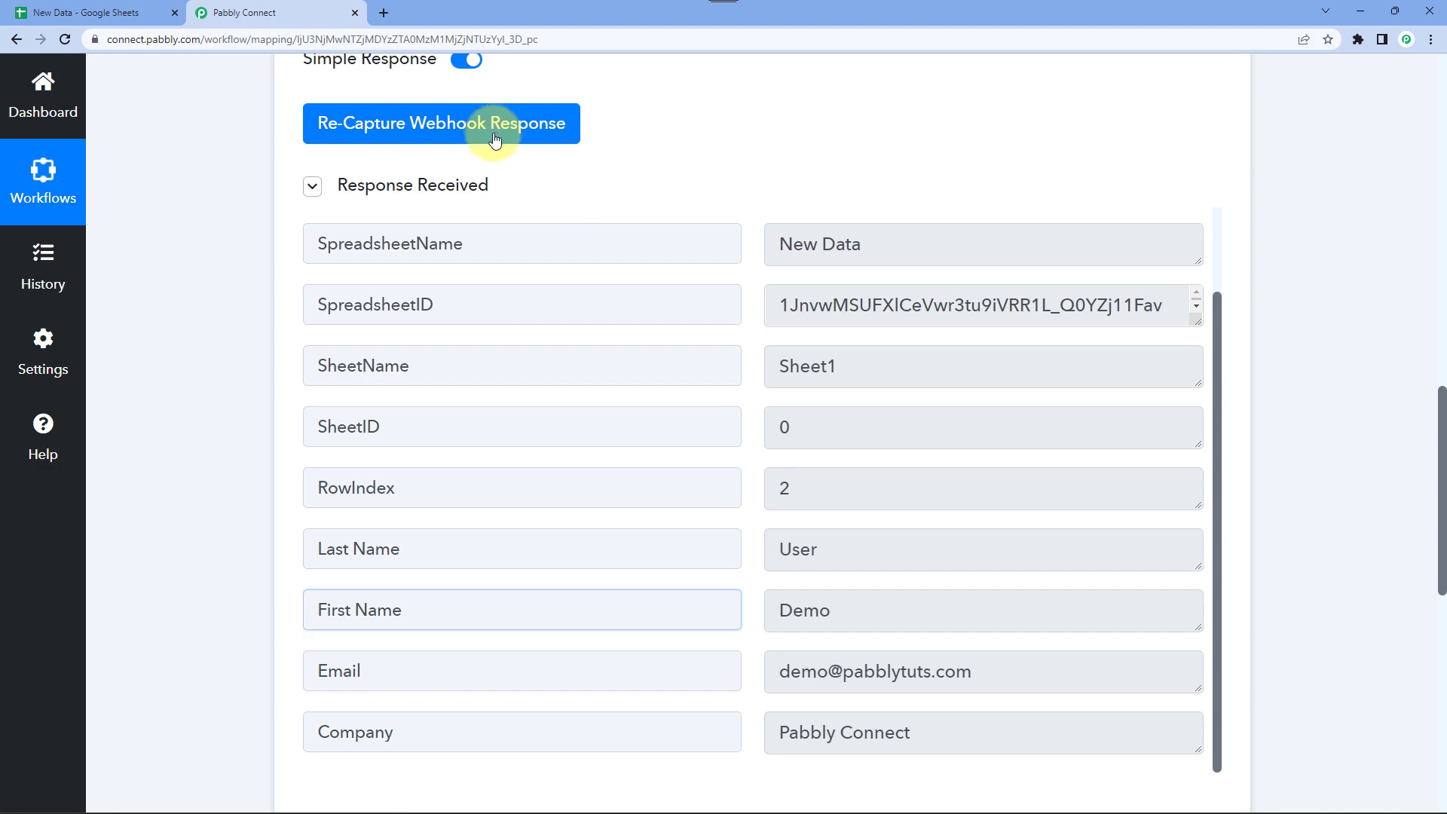
left_click(654, 571)
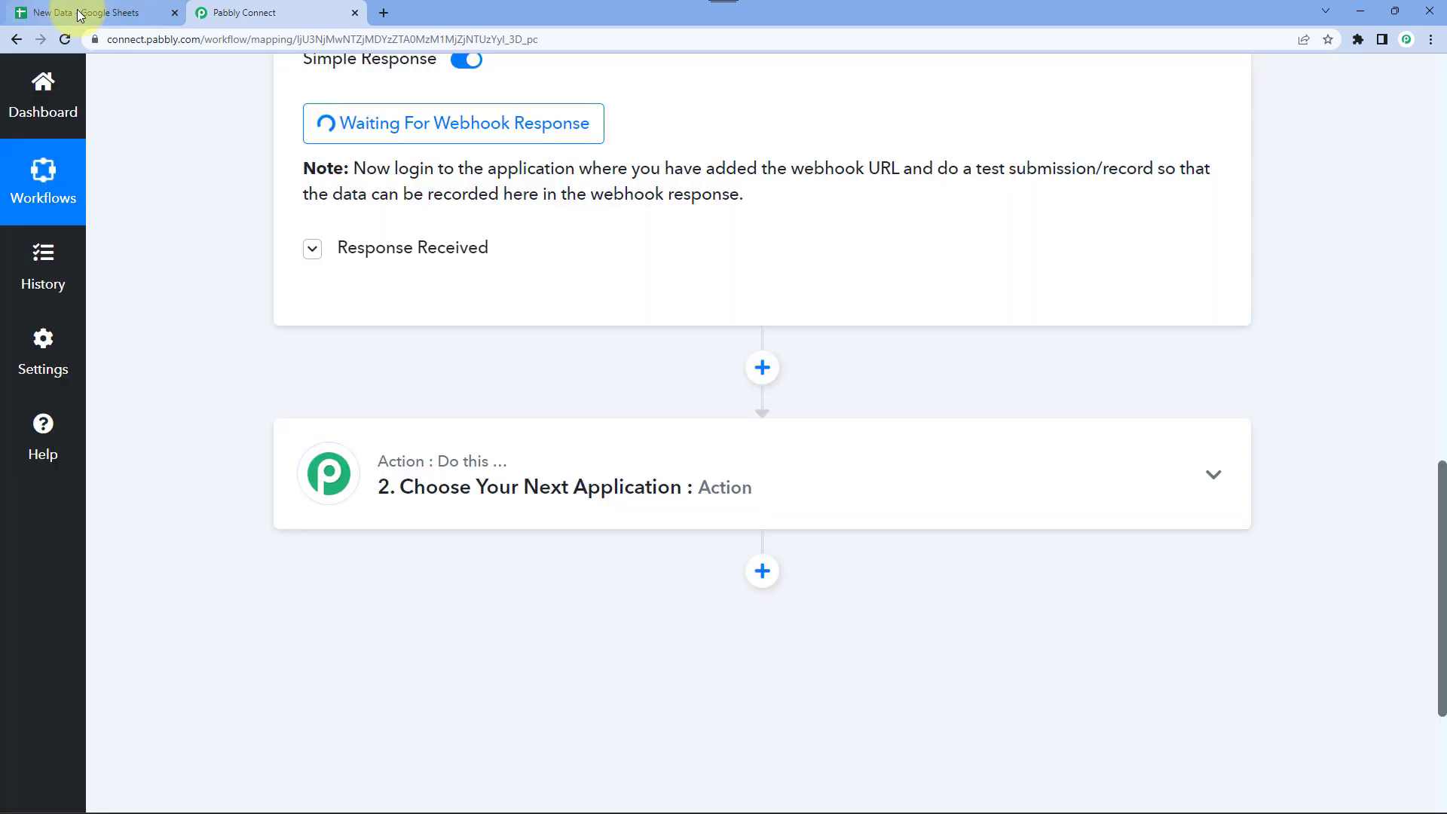
Step: Enter Client in A6 and Name in B6, and fill C6 with C5's email
left_click(80, 15)
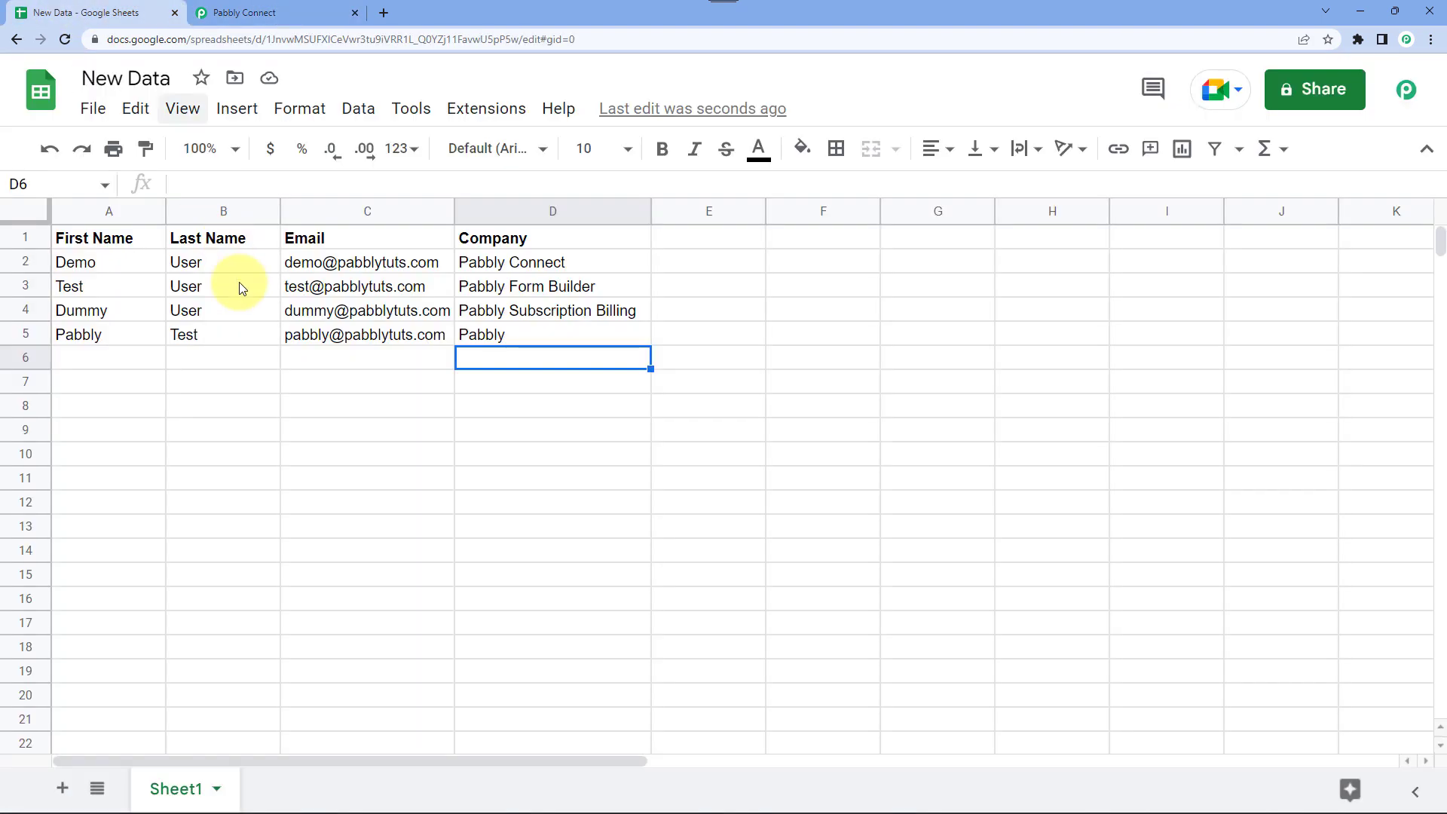
left_click(83, 367)
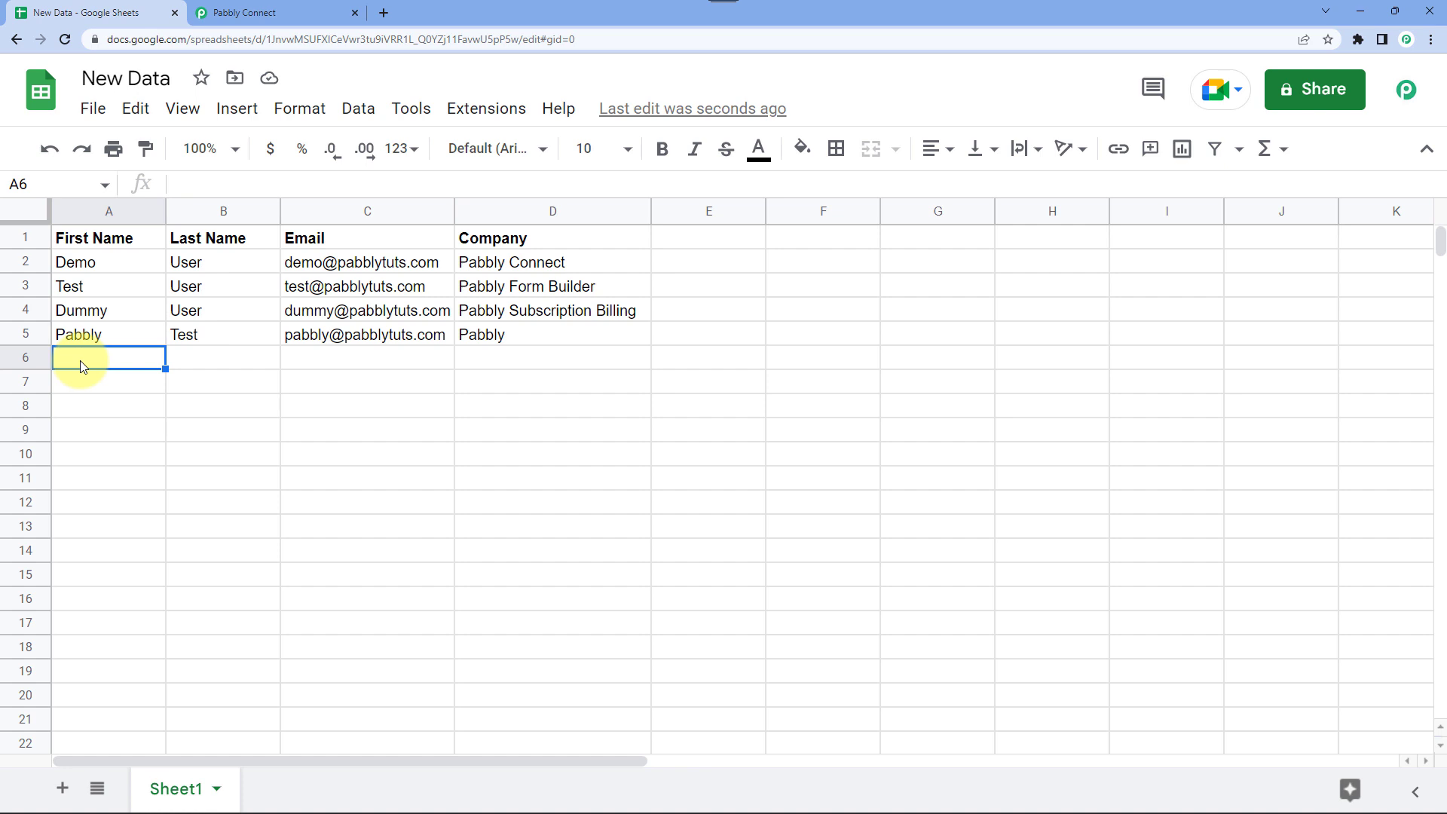
type("cLI")
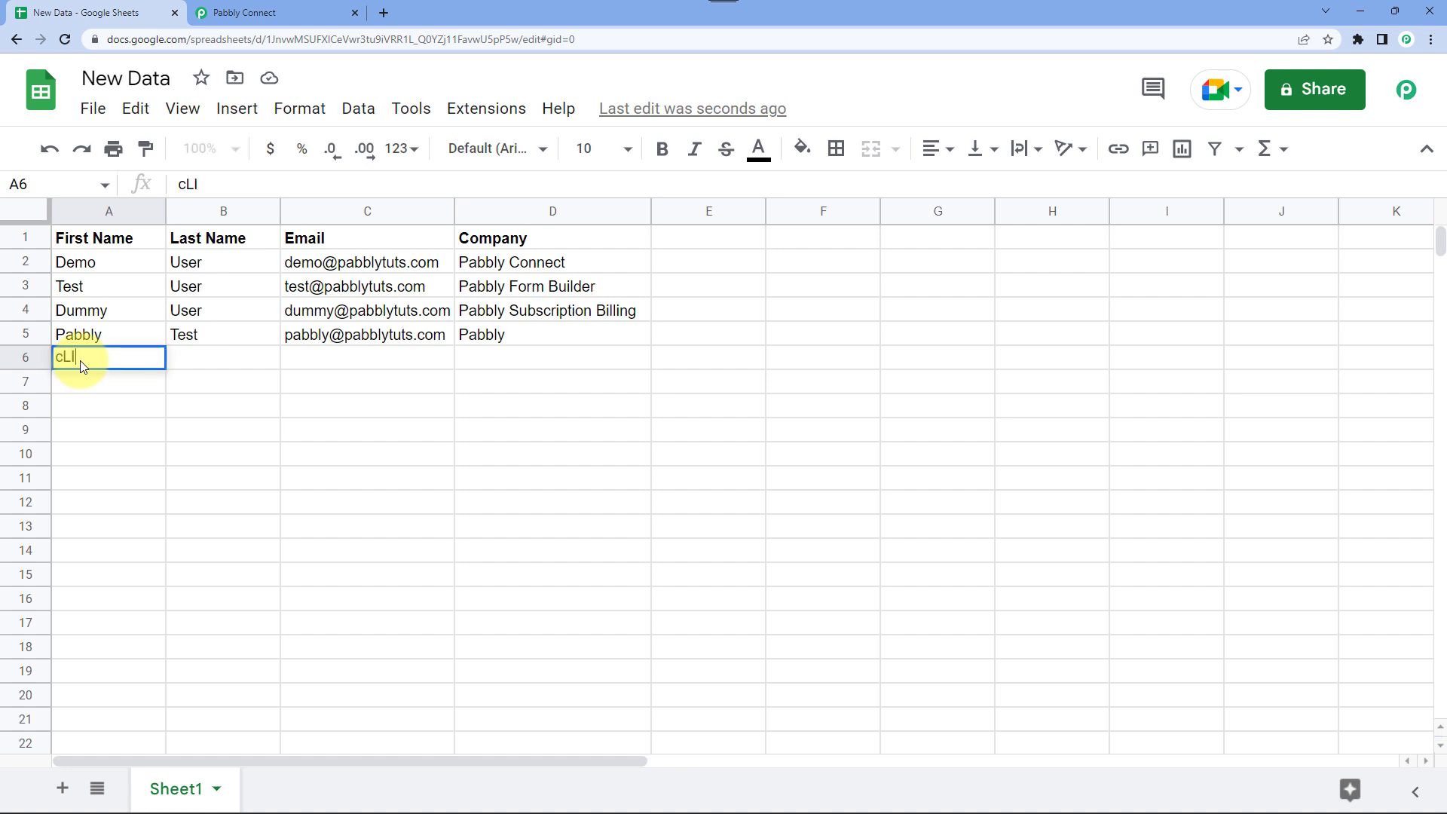
type("ENT")
type("Cl")
type("ient")
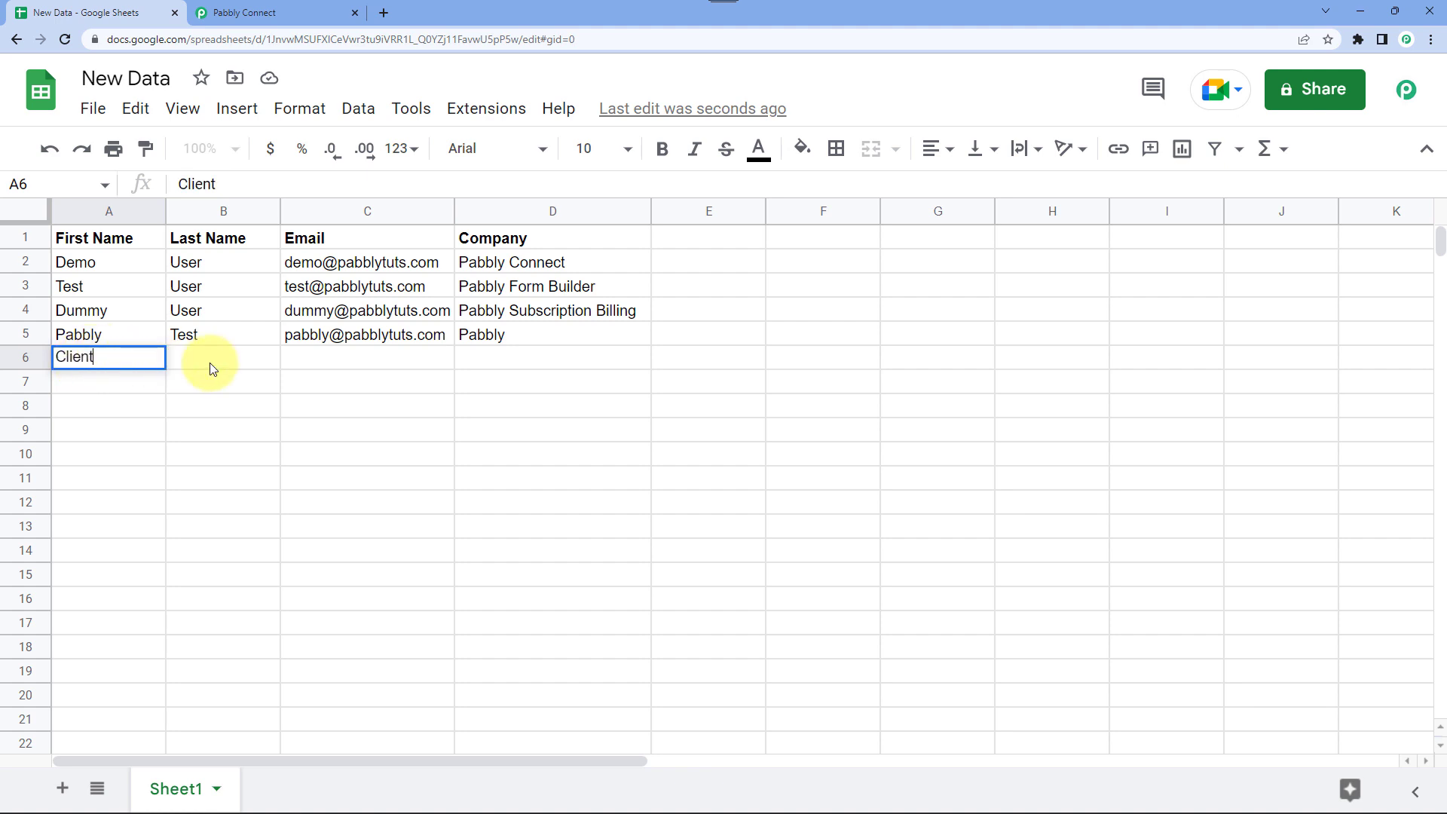
left_click(210, 363)
type("Name")
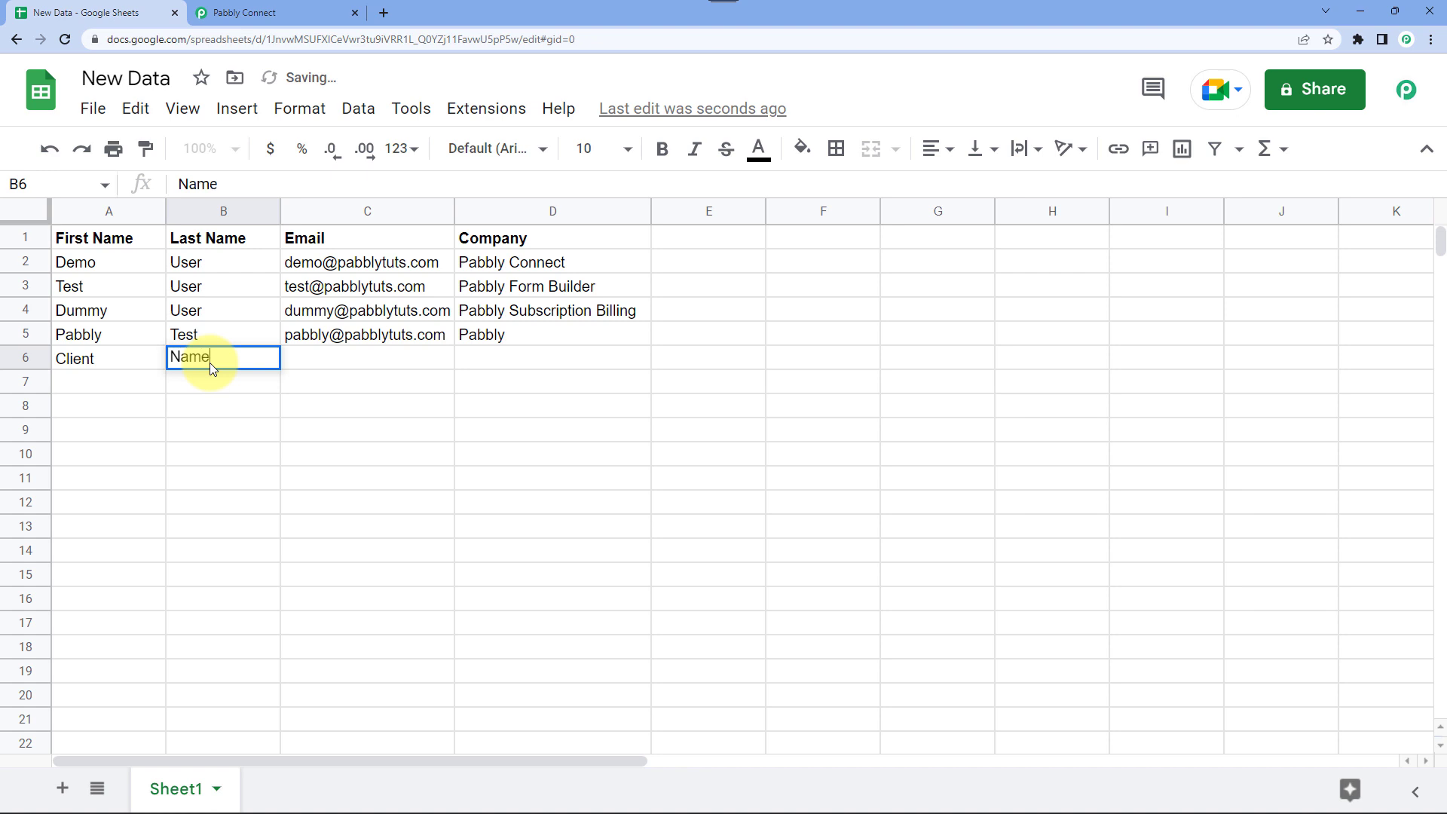
left_click(354, 360)
left_click(367, 339)
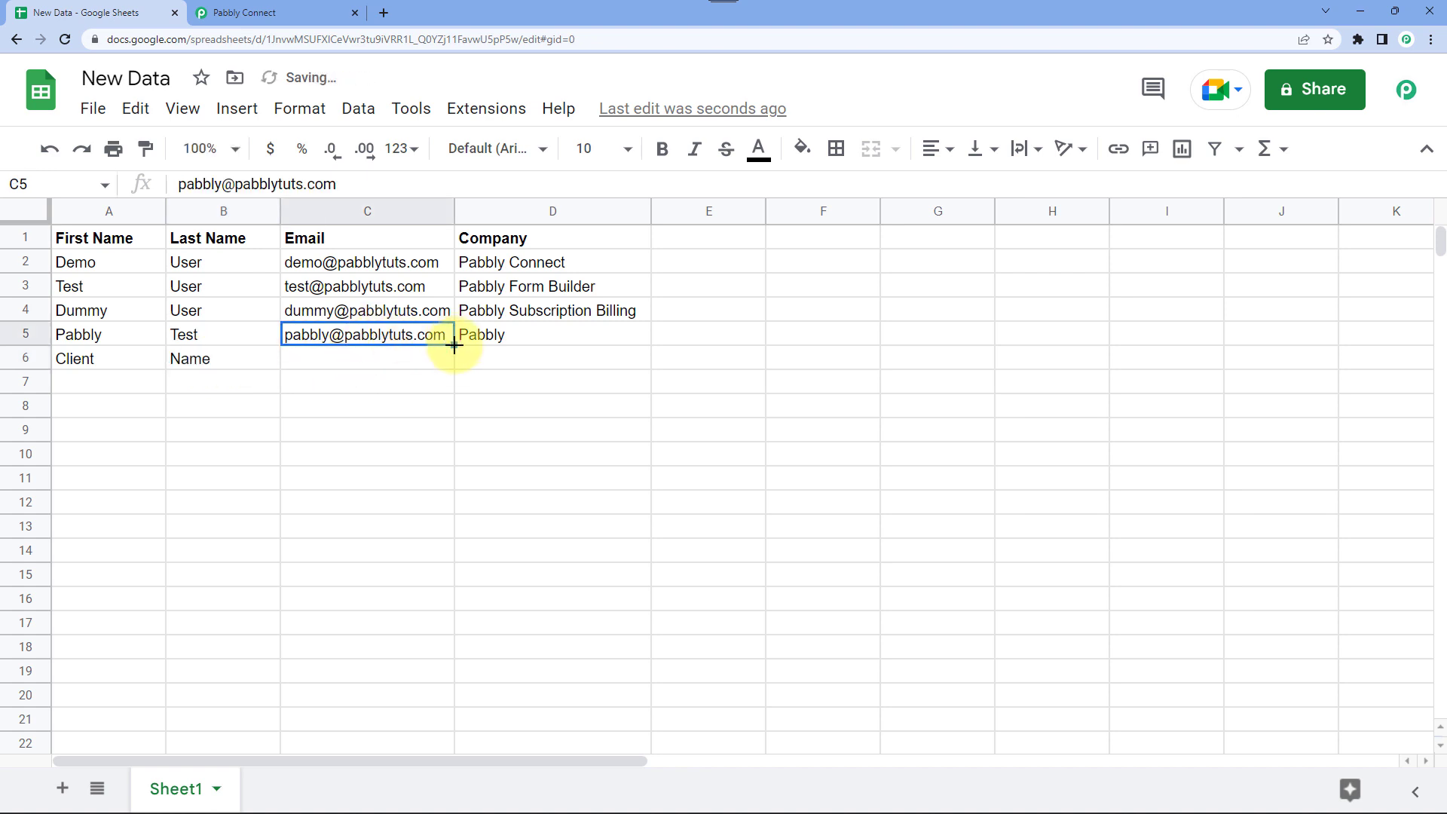
left_click_drag(453, 346, 452, 365)
Step: Enter Magnet Brains as the company in cell D6
left_click(507, 364)
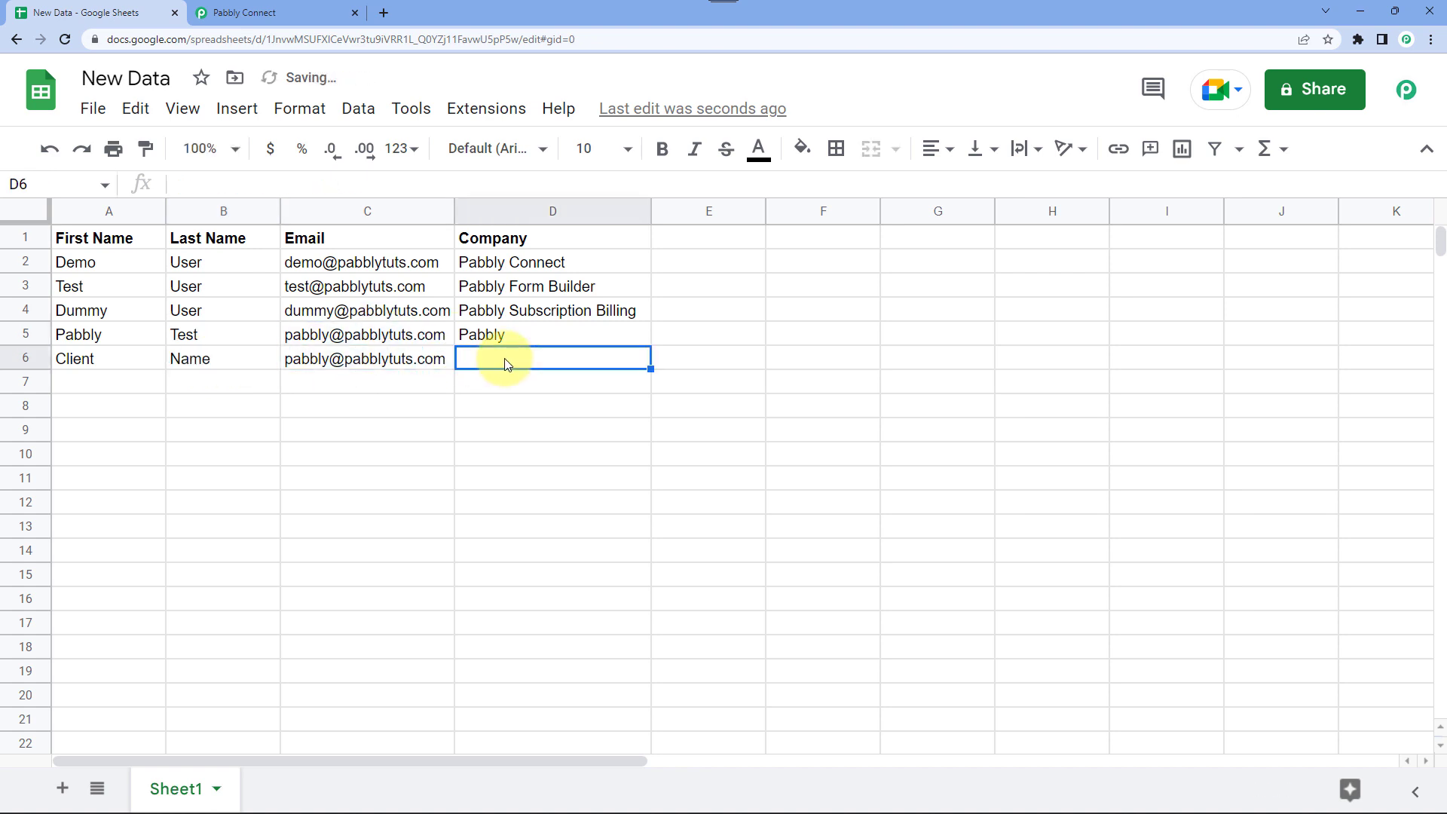
left_click(244, 13)
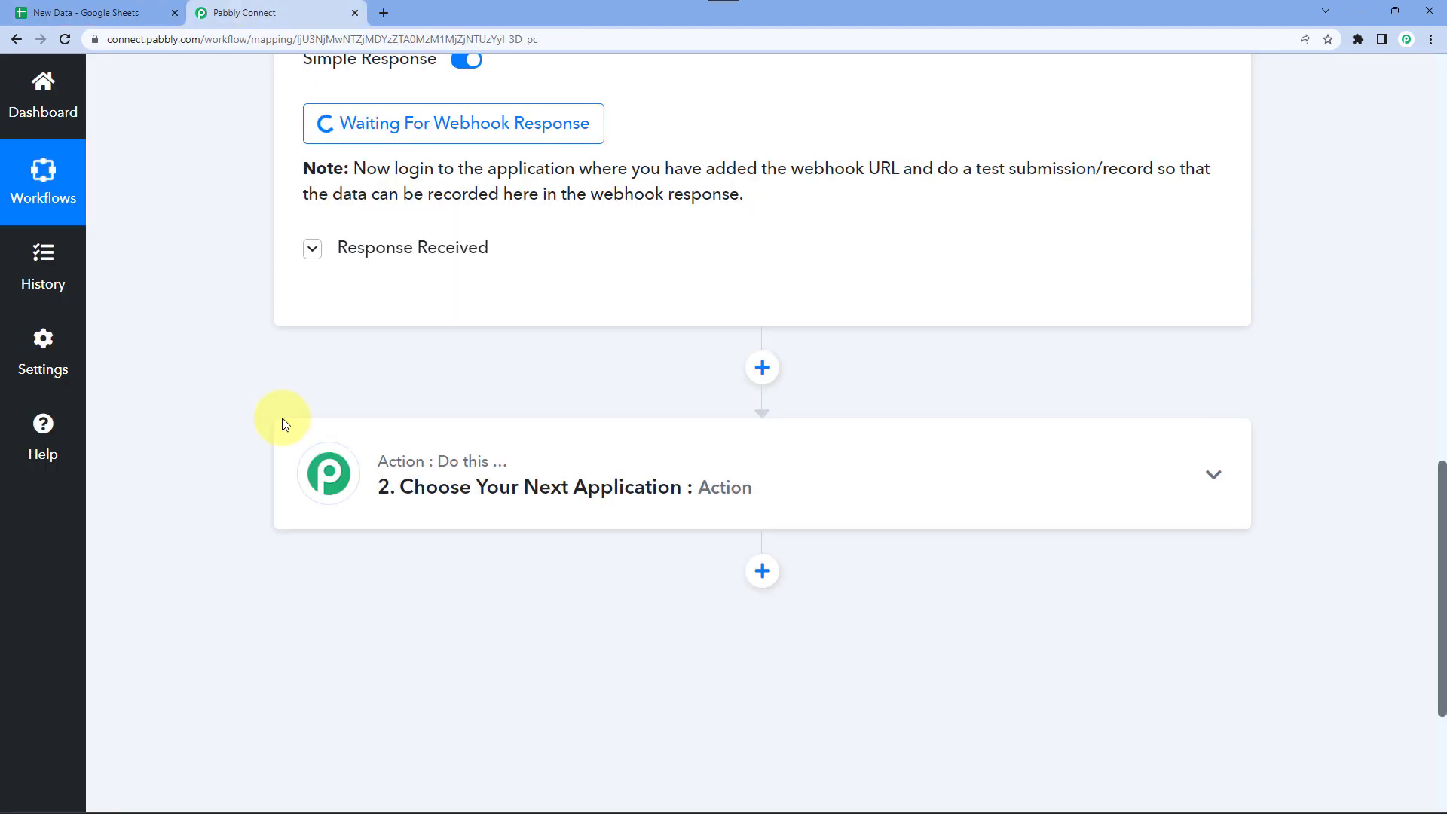
left_click(98, 13)
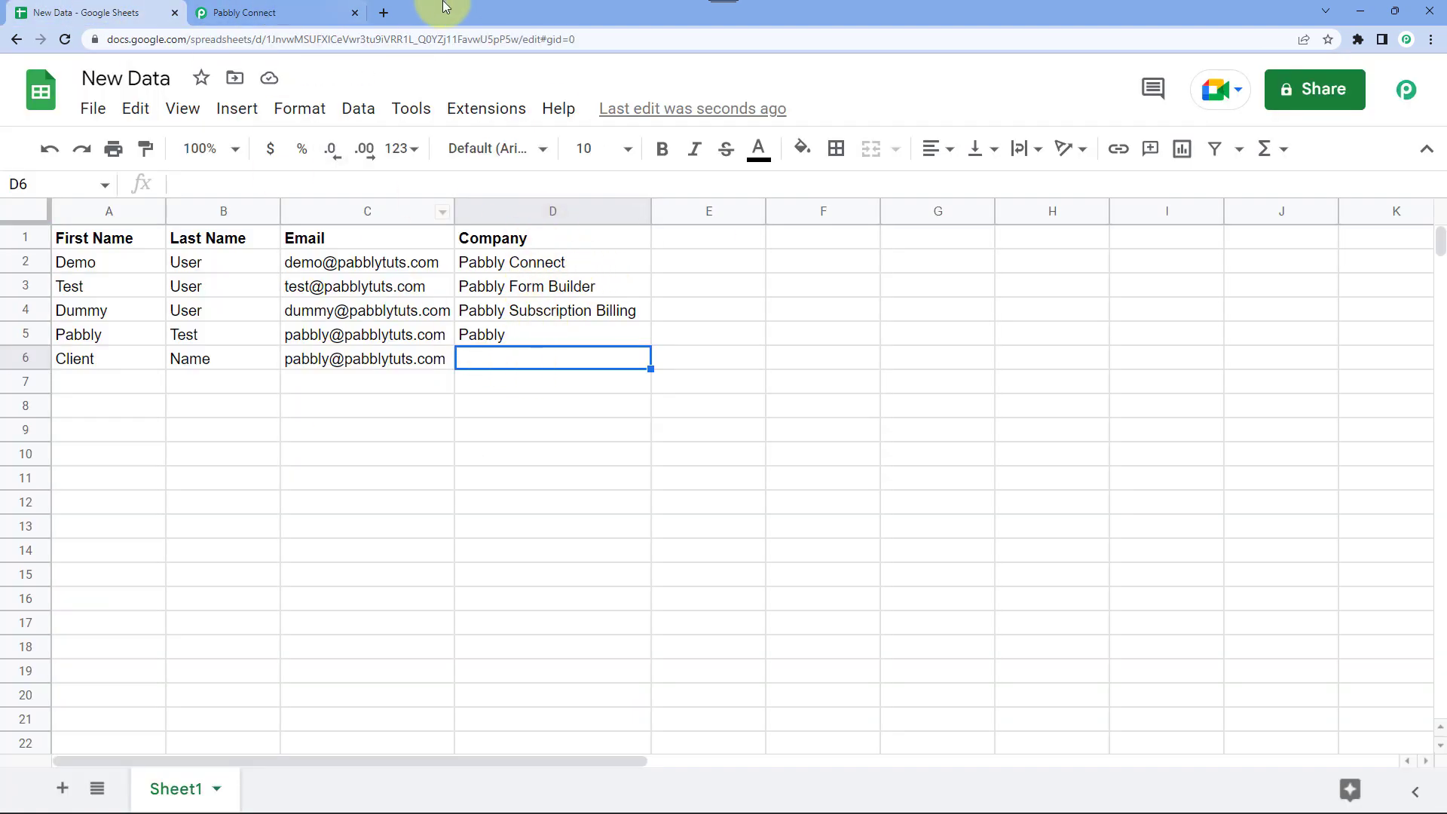
type("Maf")
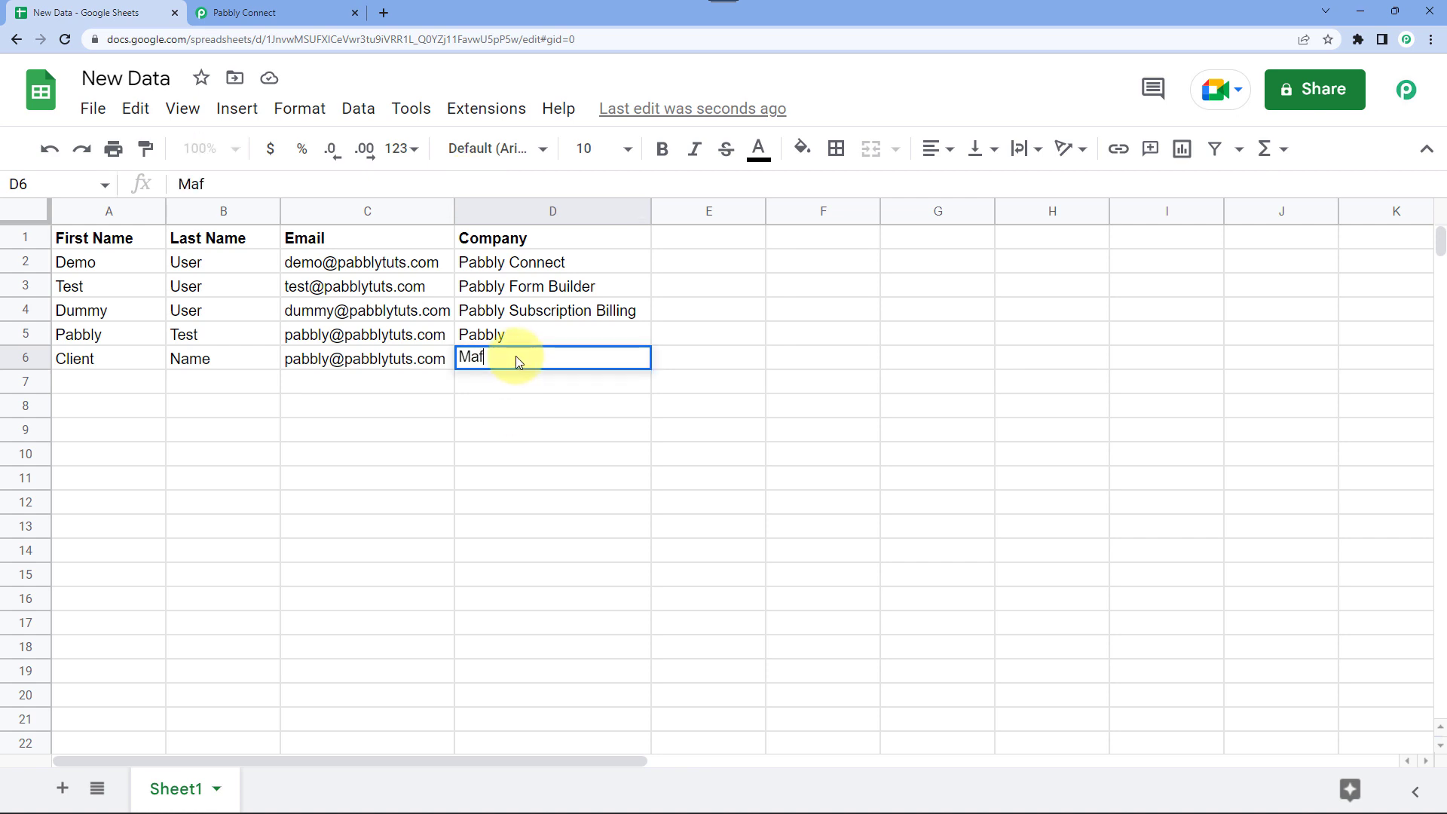
key("BackSpace")
type("gnet B")
type("rains")
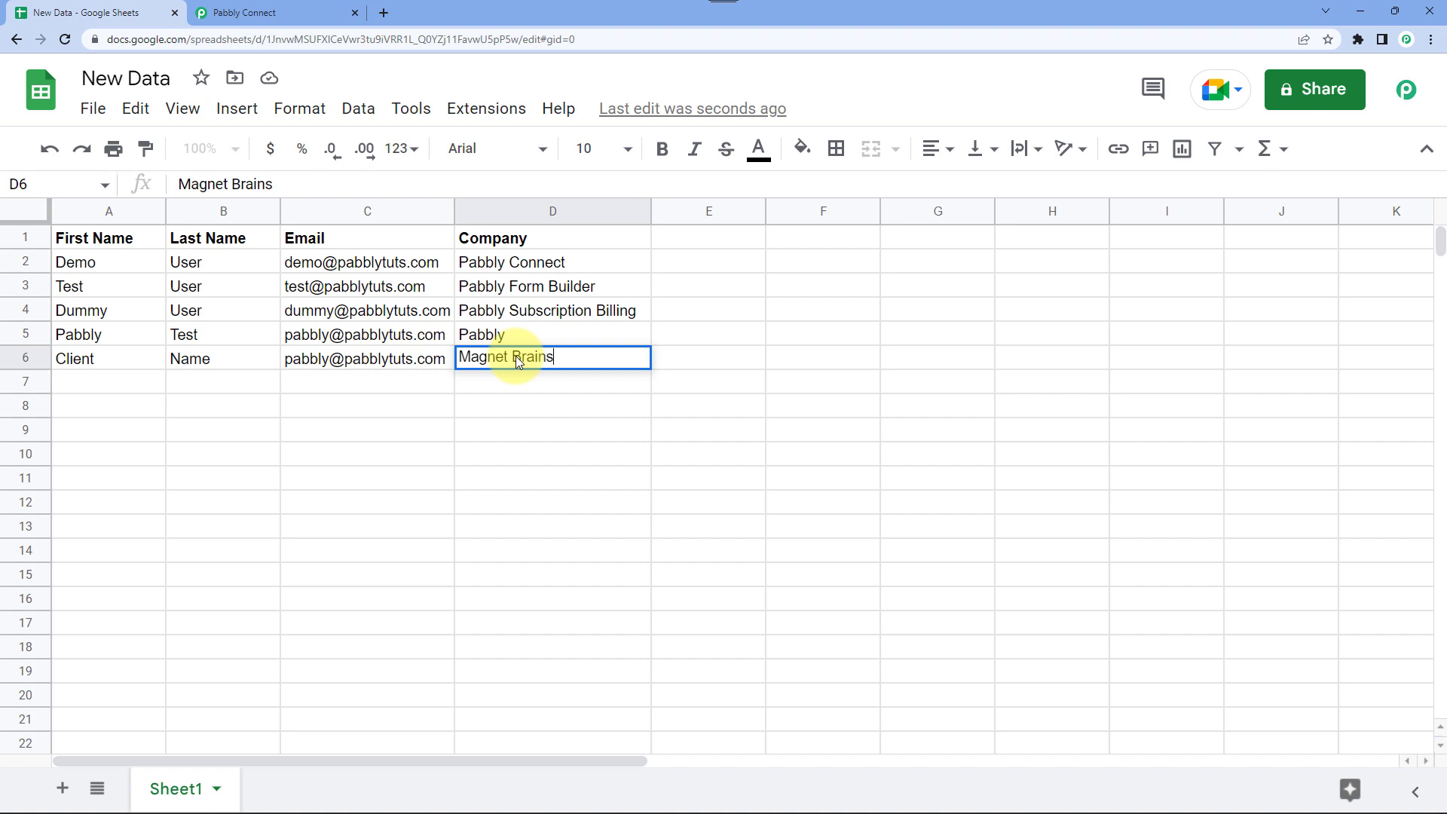
left_click(753, 381)
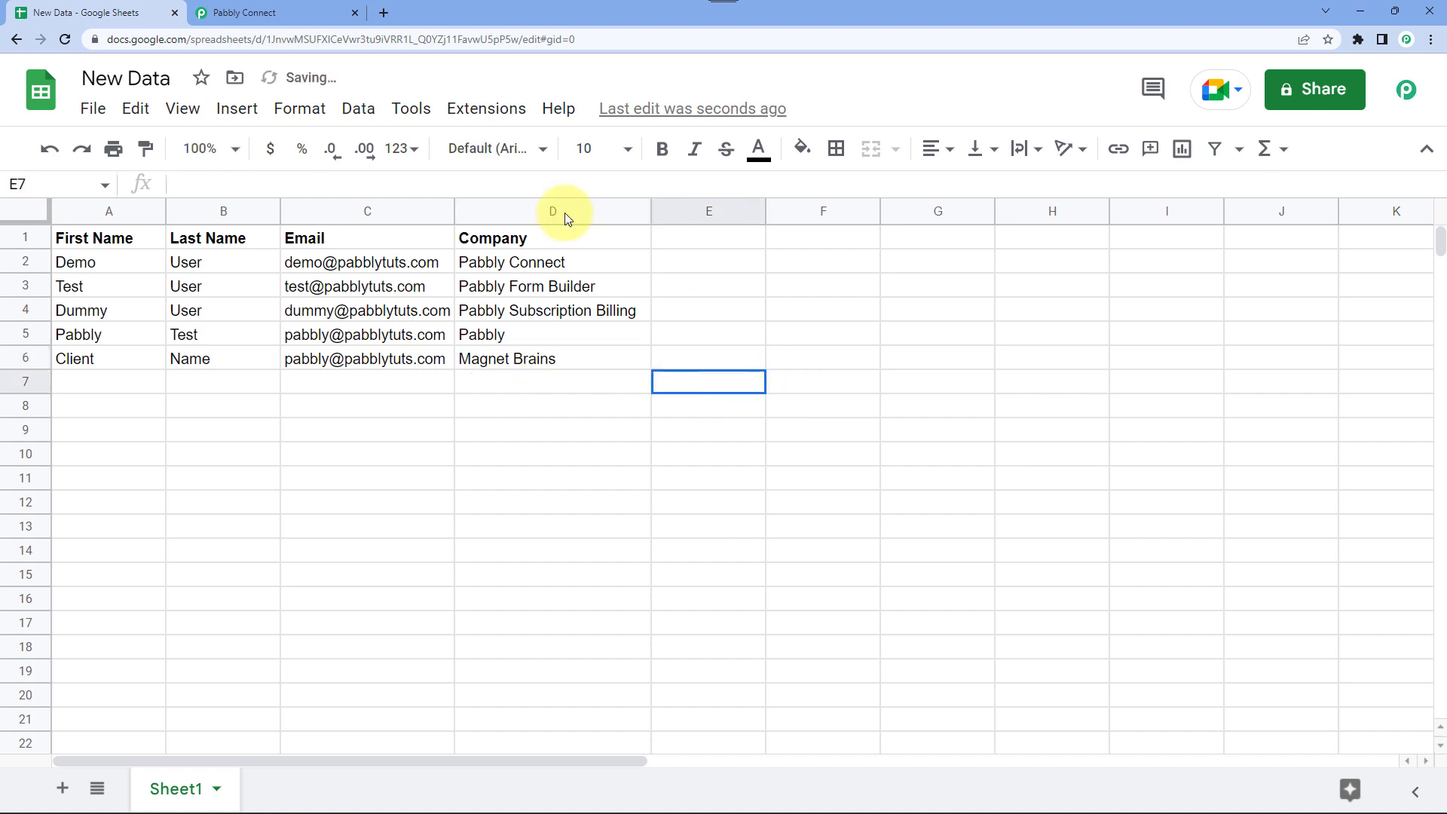
Step: Verify Pabbly's Response Received values: Client, Name, the copied email and Magnet Brains
left_click(245, 13)
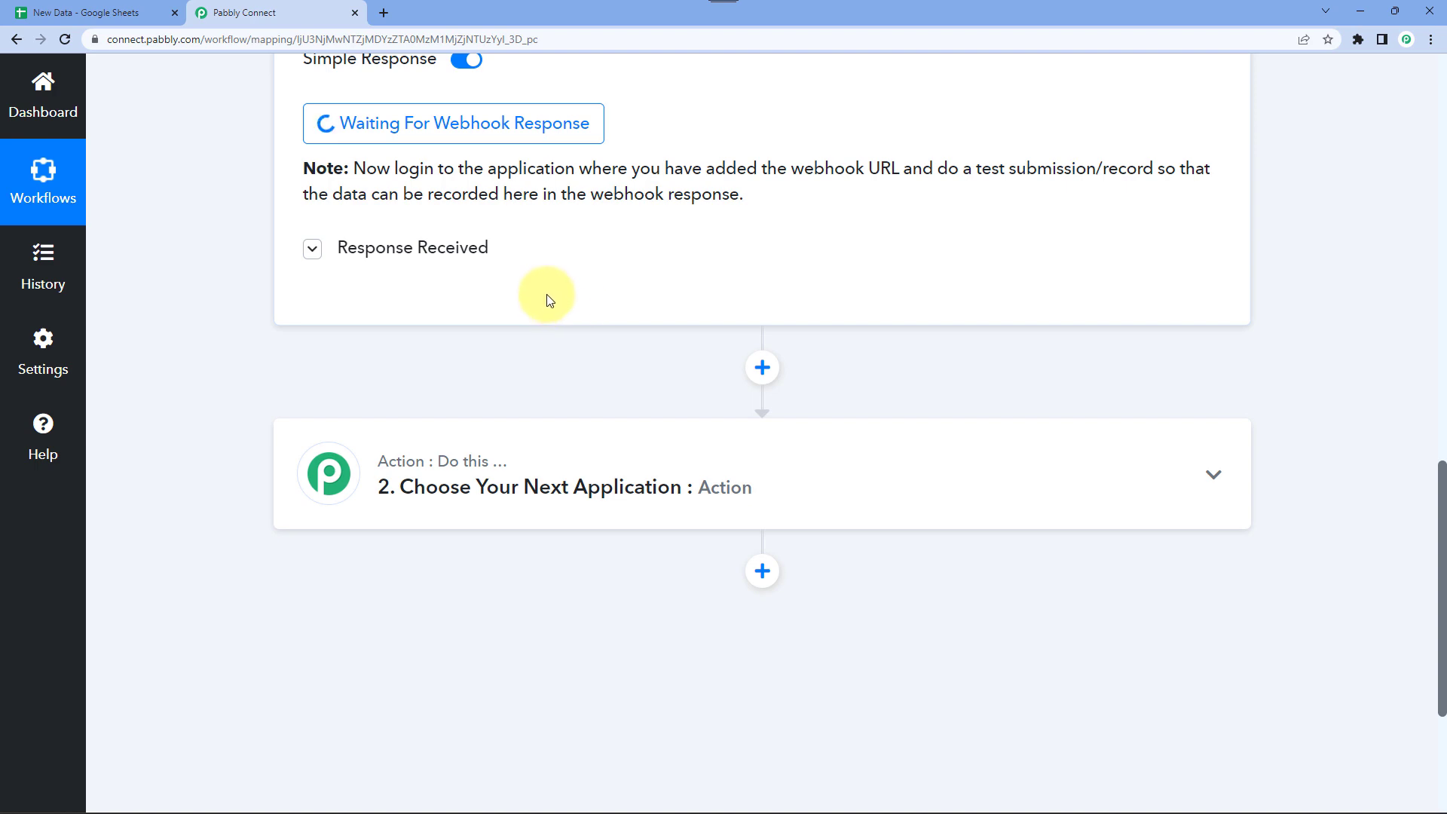
scroll(446, 441, "up", 1)
scroll(446, 441, "up", 1)
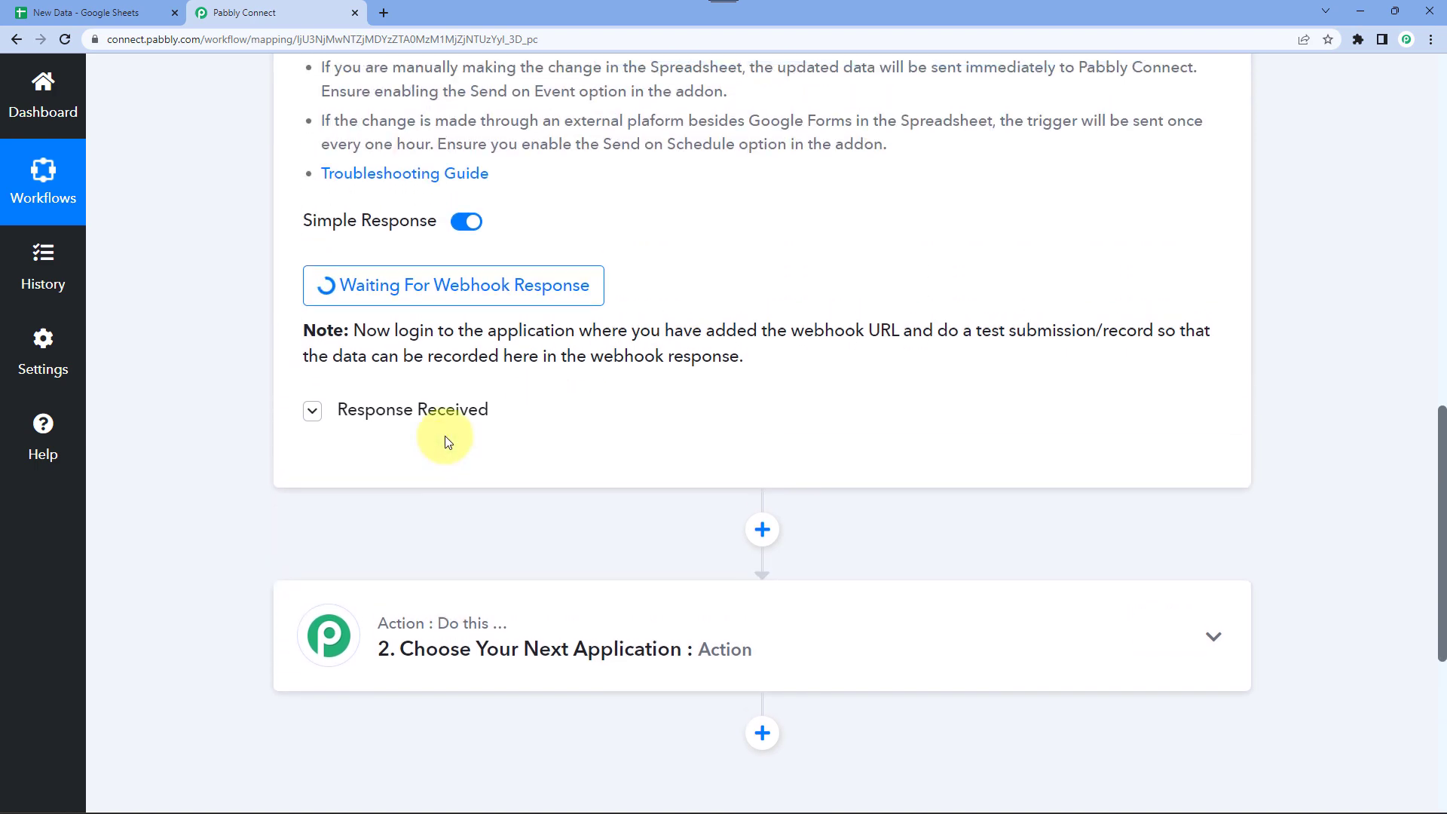
scroll(452, 377, "up", 2)
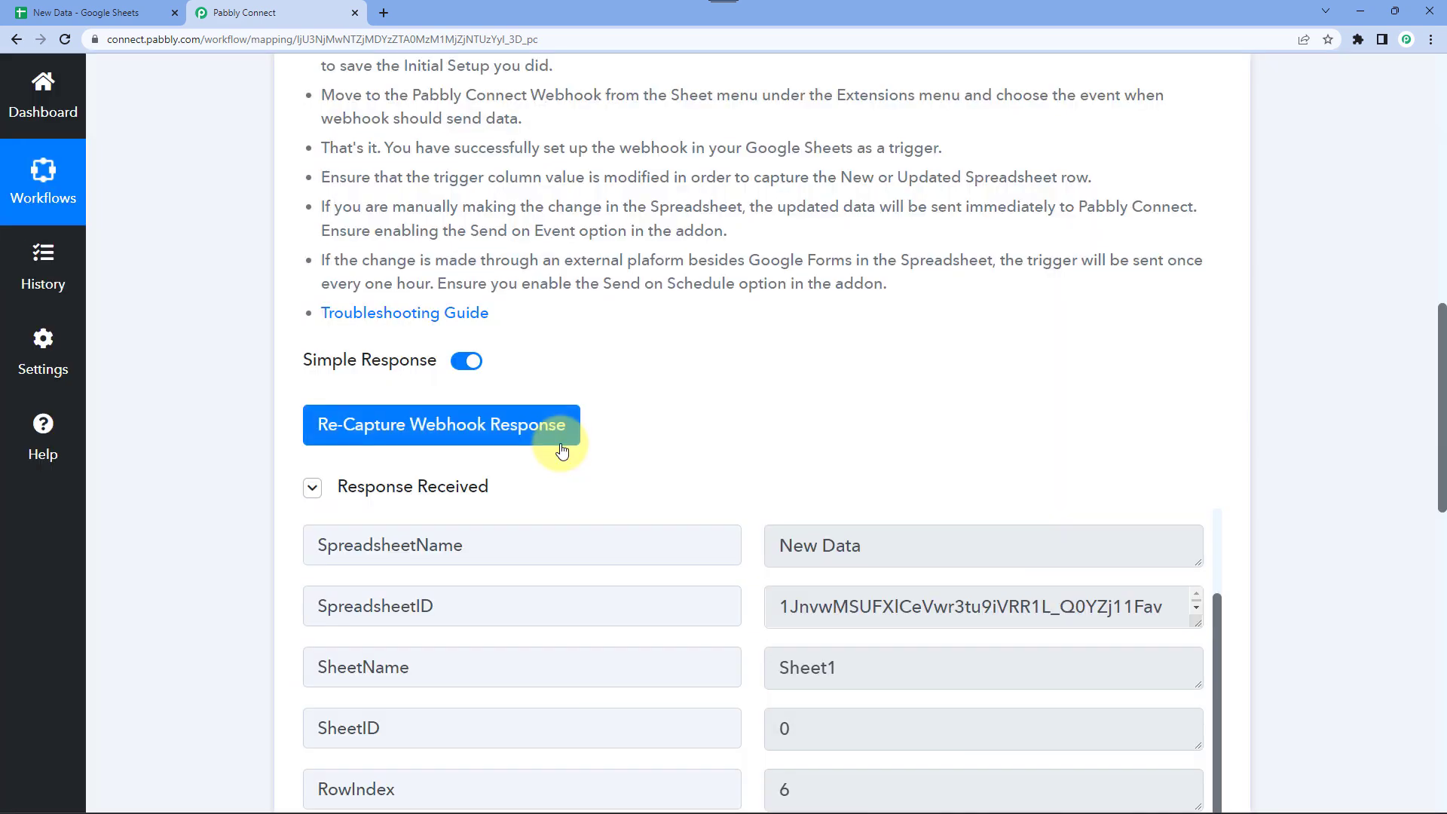
scroll(258, 468, "down", 1)
scroll(256, 465, "down", 2)
scroll(255, 466, "down", 1)
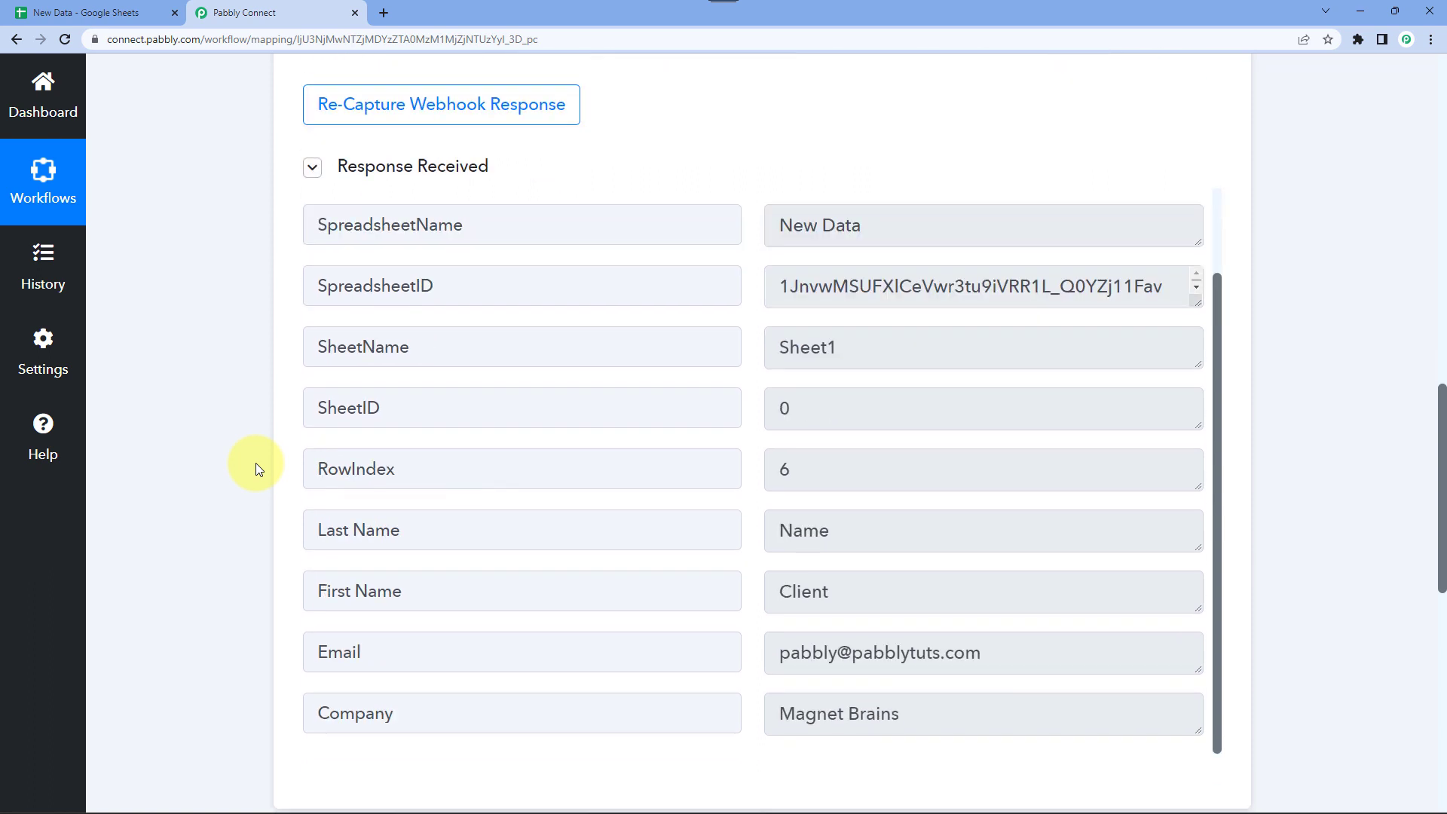
scroll(256, 466, "down", 1)
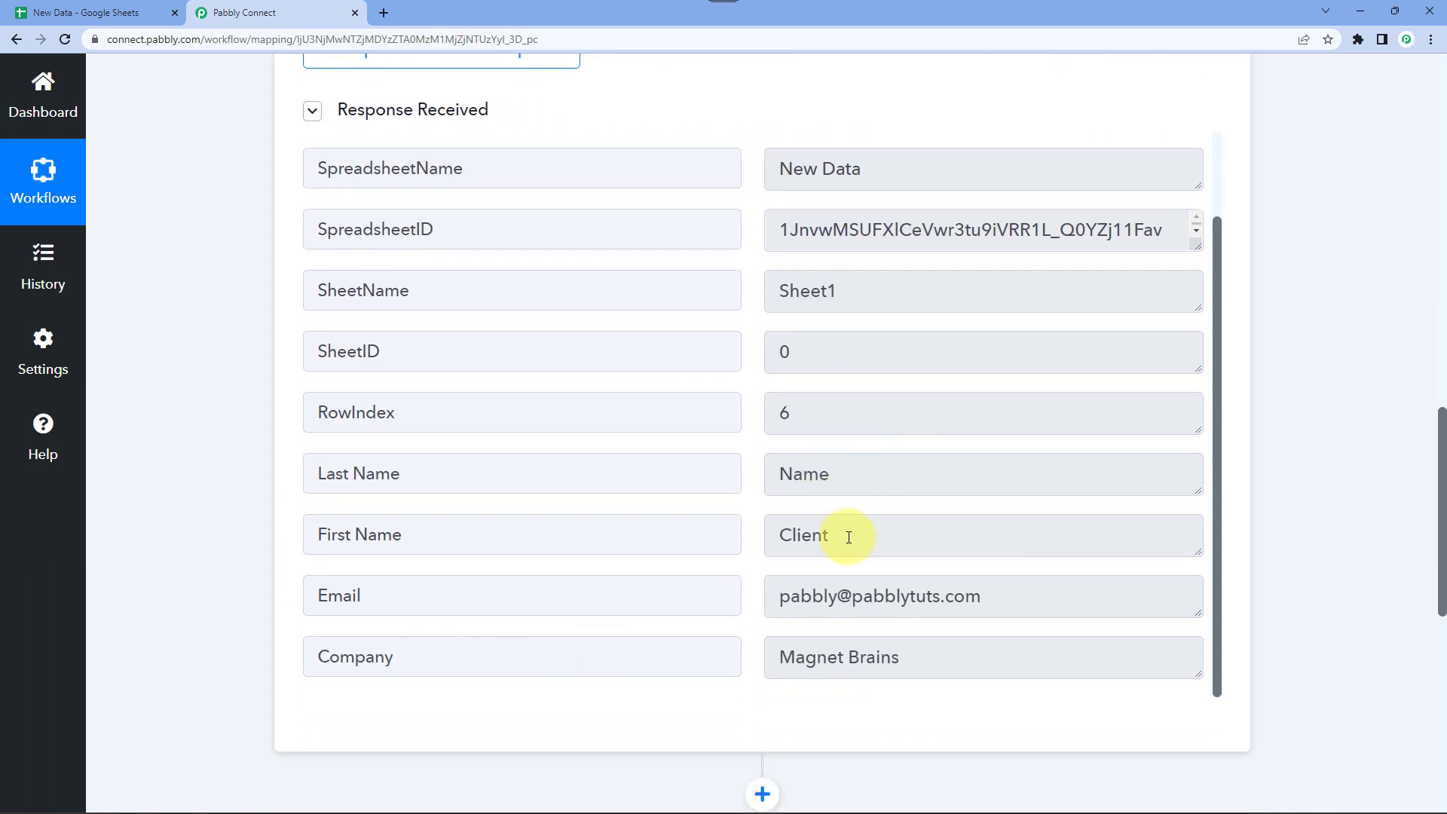
double_click(930, 533)
double_click(881, 474)
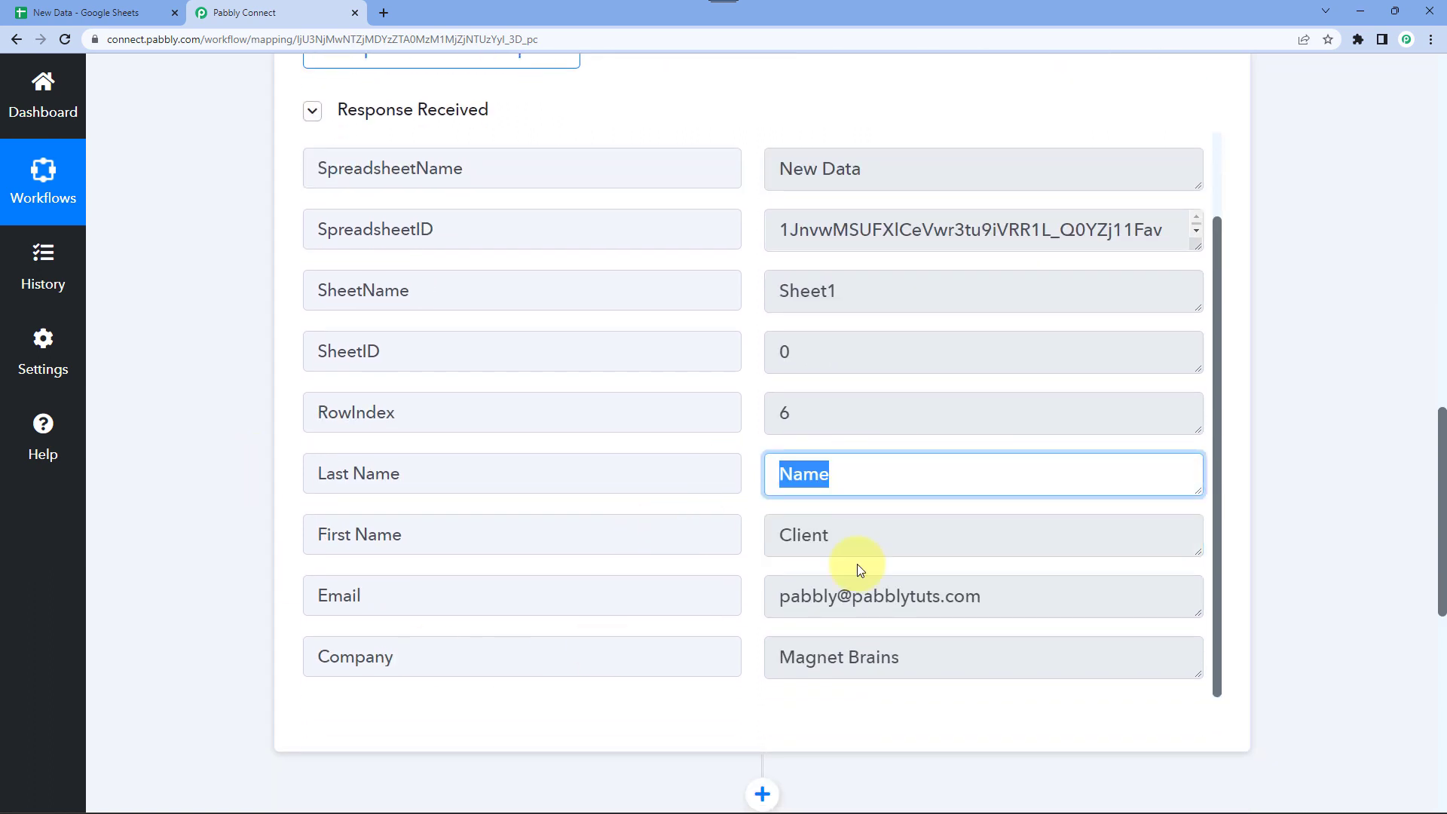
double_click(1057, 597)
left_click(1027, 668)
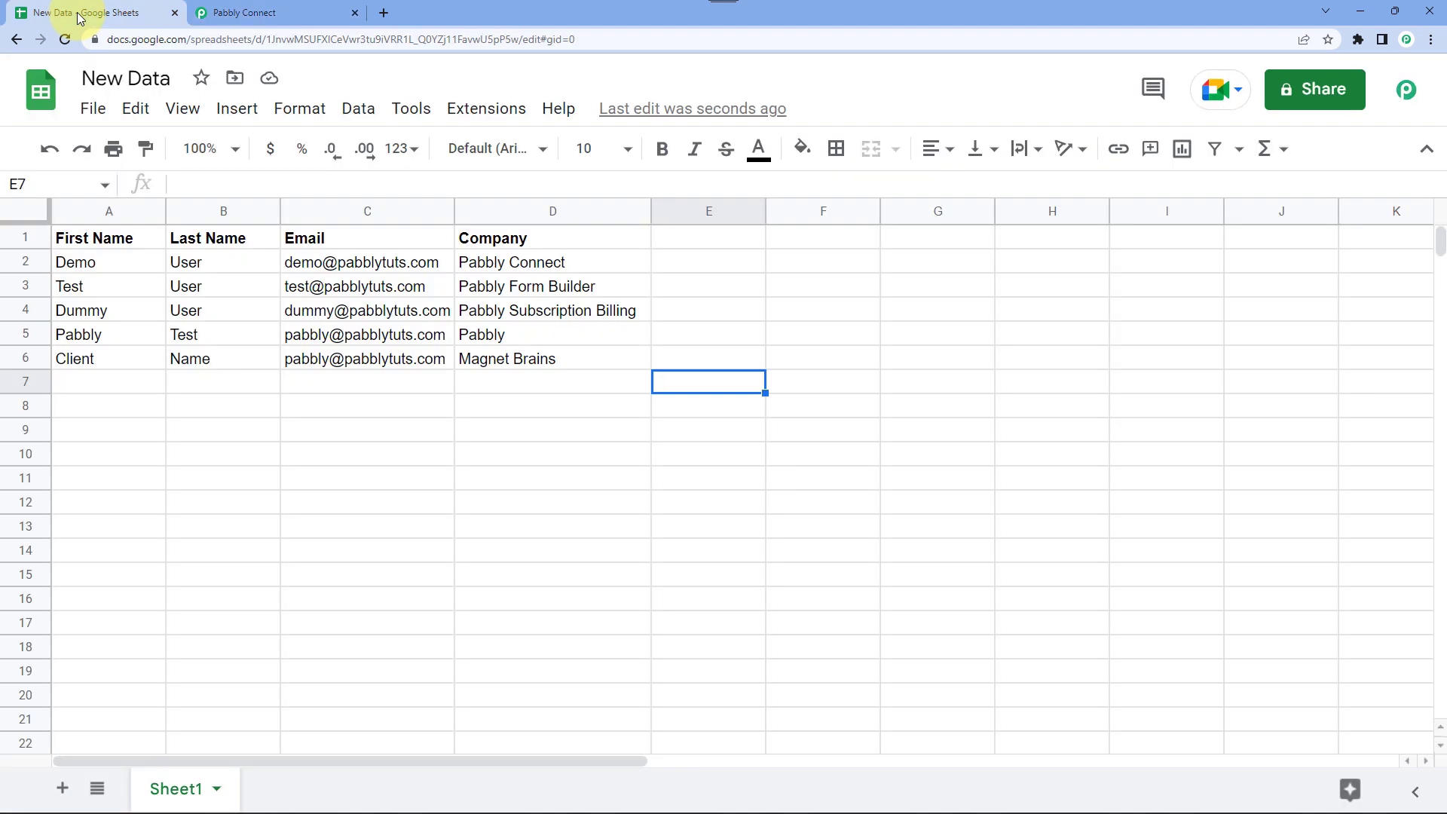
Step: In the New Data sheet, confirm the Pabbly Connect Webhooks add-on sends on each event
left_click(76, 13)
left_click(510, 124)
mouse_move(579, 405)
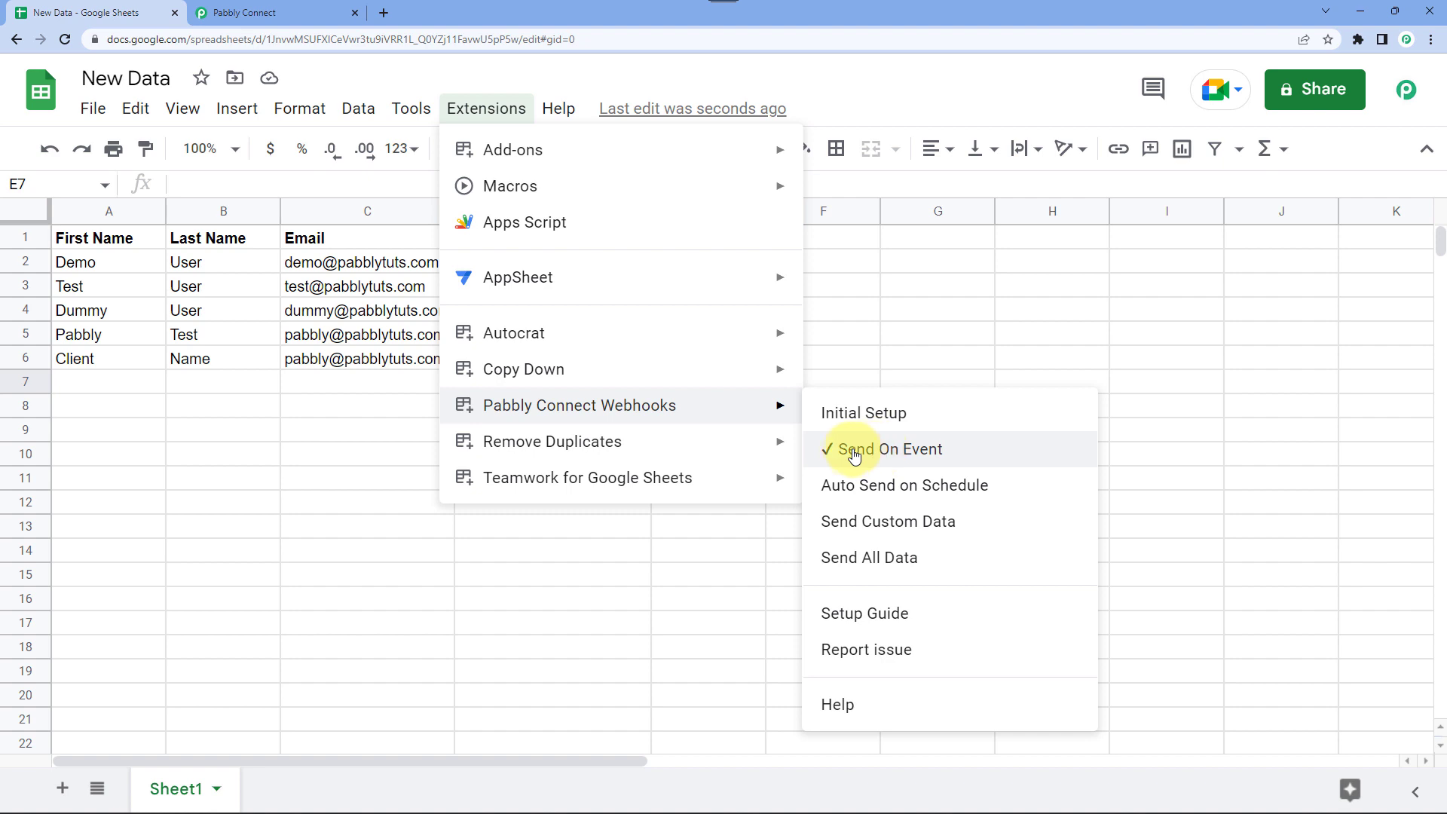
left_click(889, 342)
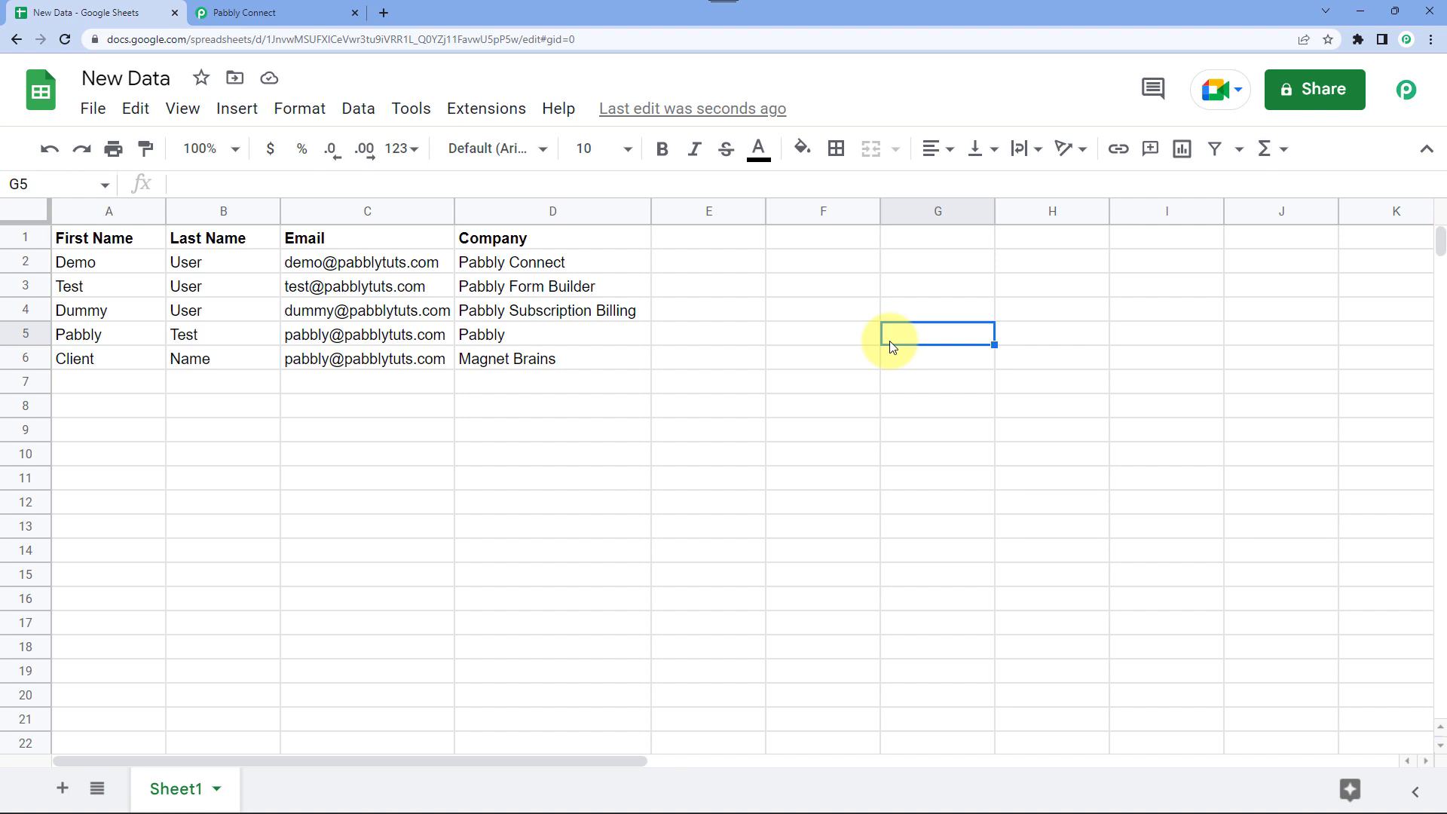
Step: Glance at the Pabbly Connect workflow, then return to New Data and select cell D7 below row 6
left_click(309, 12)
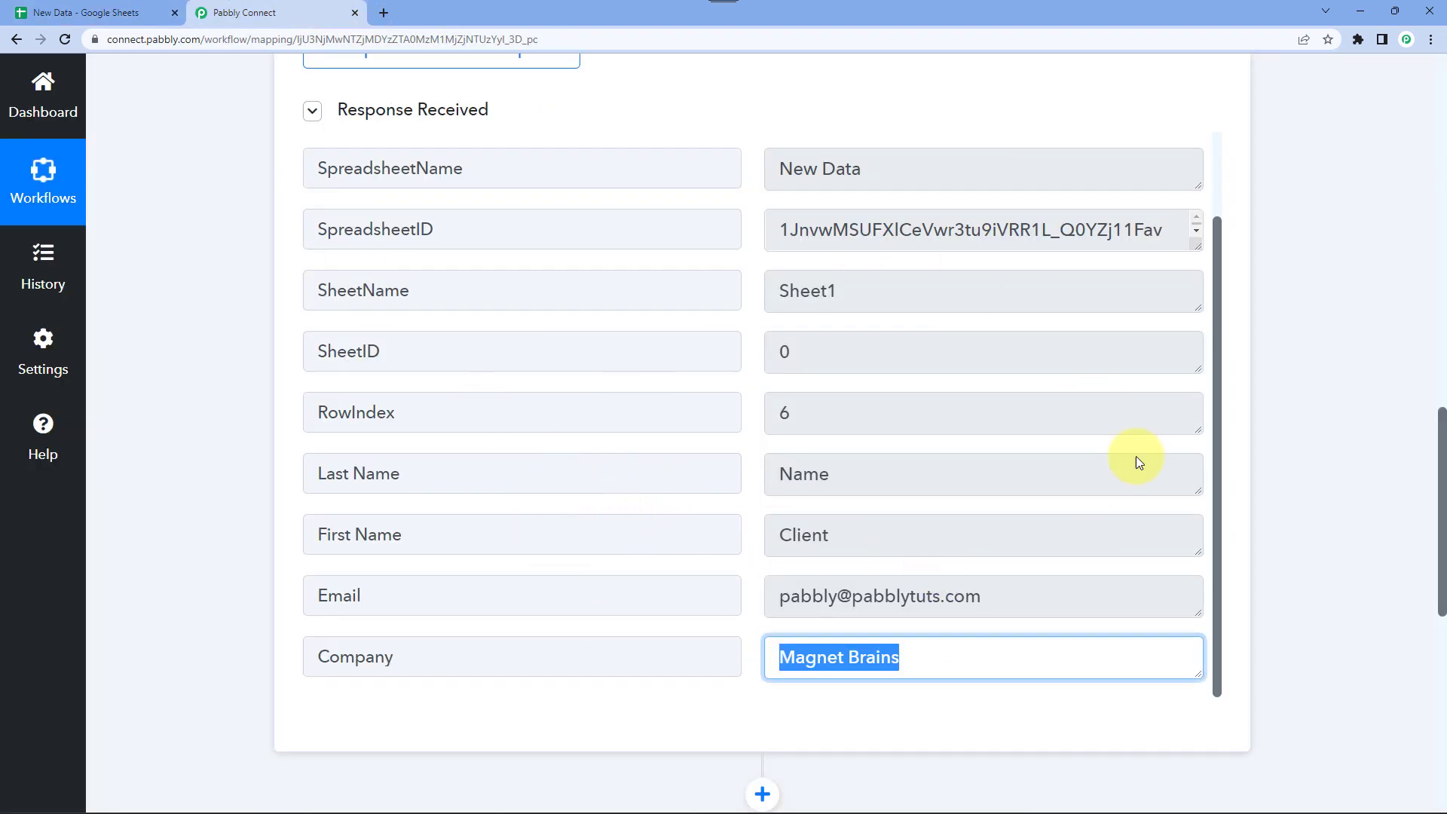
scroll(265, 312, "up", 3)
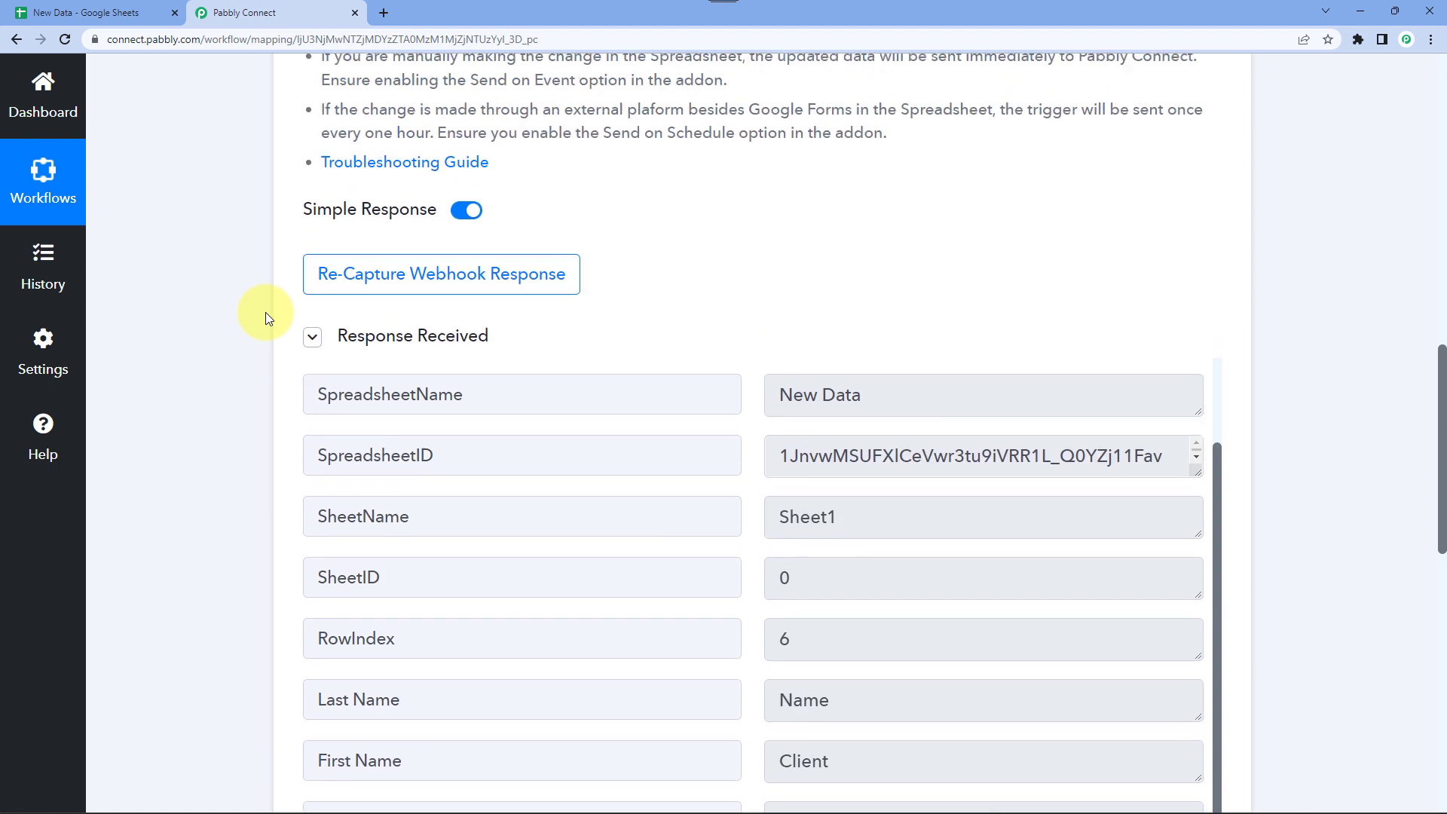
left_click(105, 13)
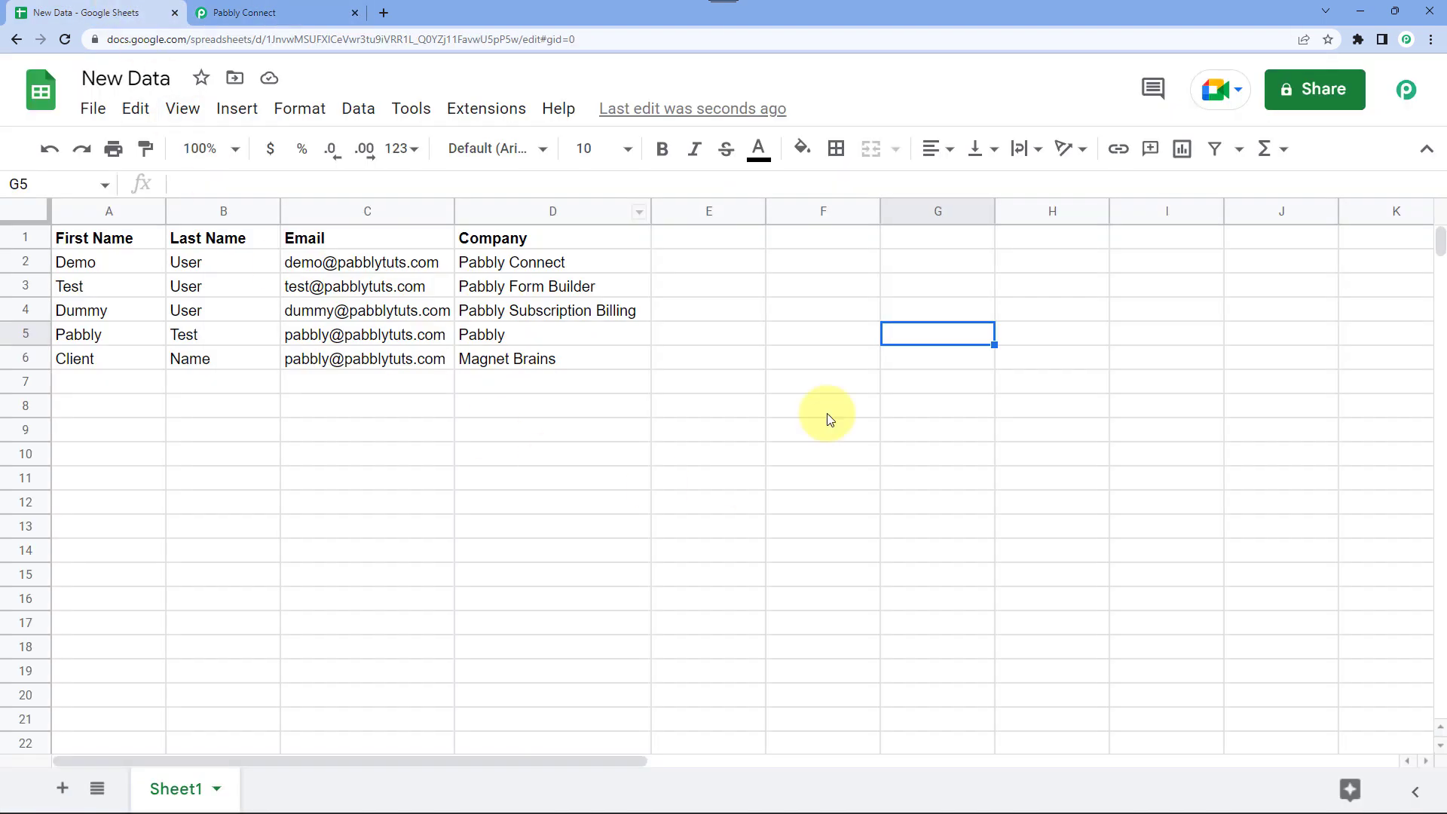
left_click(600, 390)
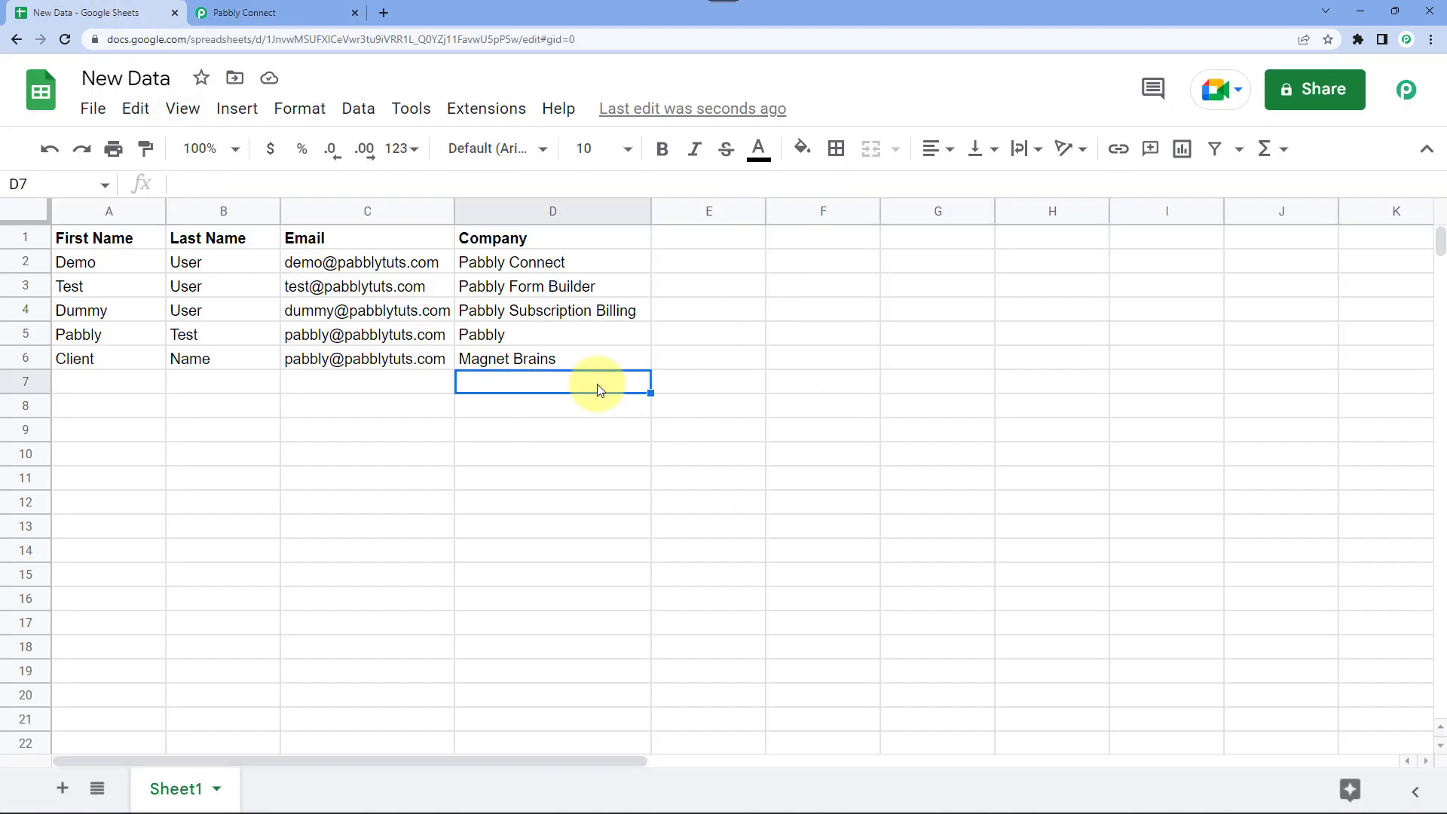